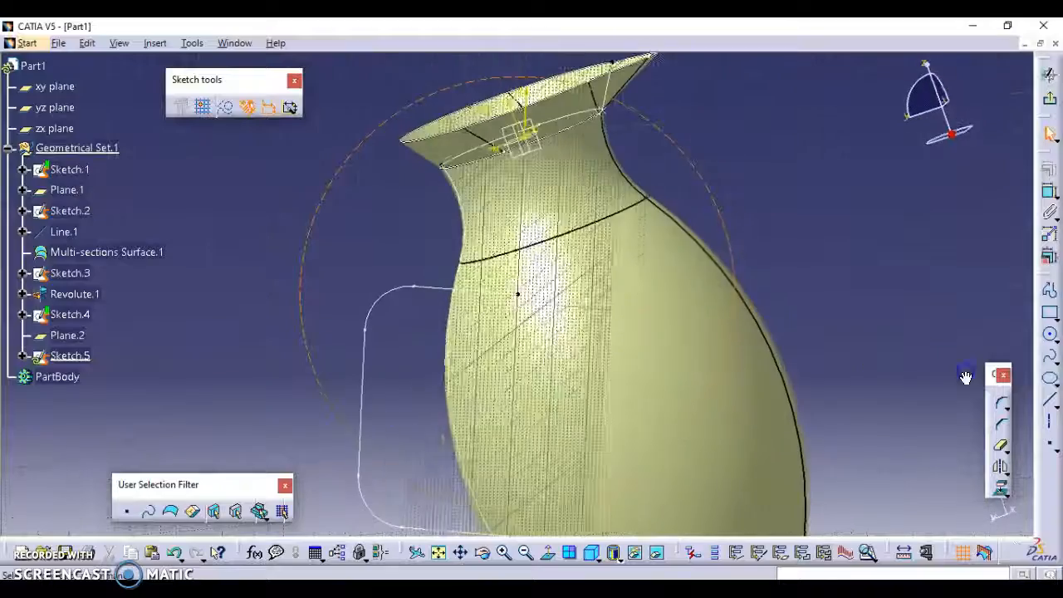
Sketch an upright ellipse on the vertical axis near the handle curve's upper end, with radii of about 24 mm and 11 mm
{"action": "left_click", "coordinate": [548, 553]}
{"action": "left_click", "coordinate": [1051, 378]}
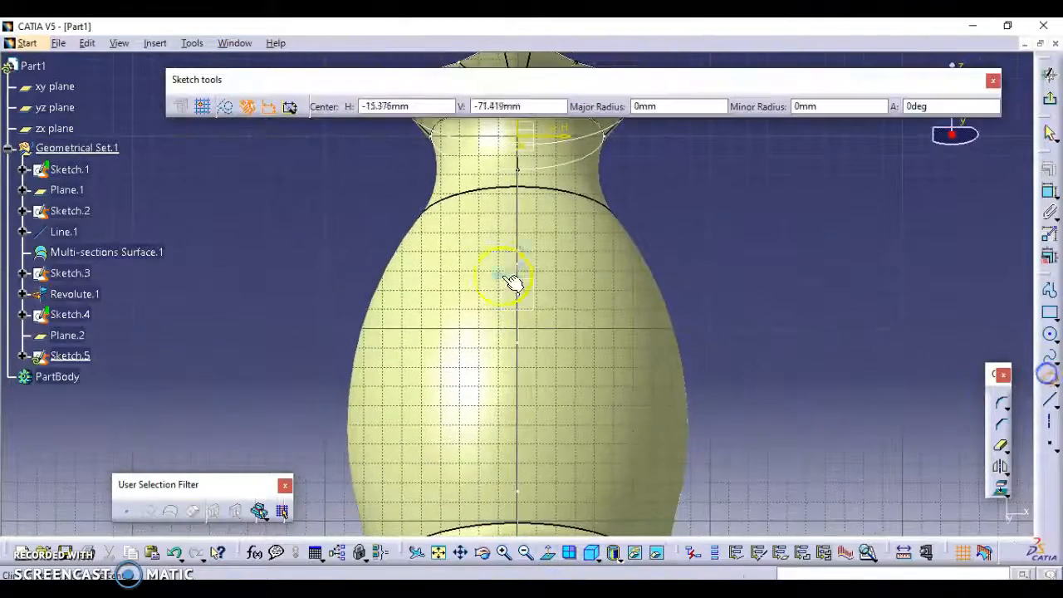
{"action": "middle_click_drag", "start_coordinate": [516, 339], "coordinate": [579, 351]}
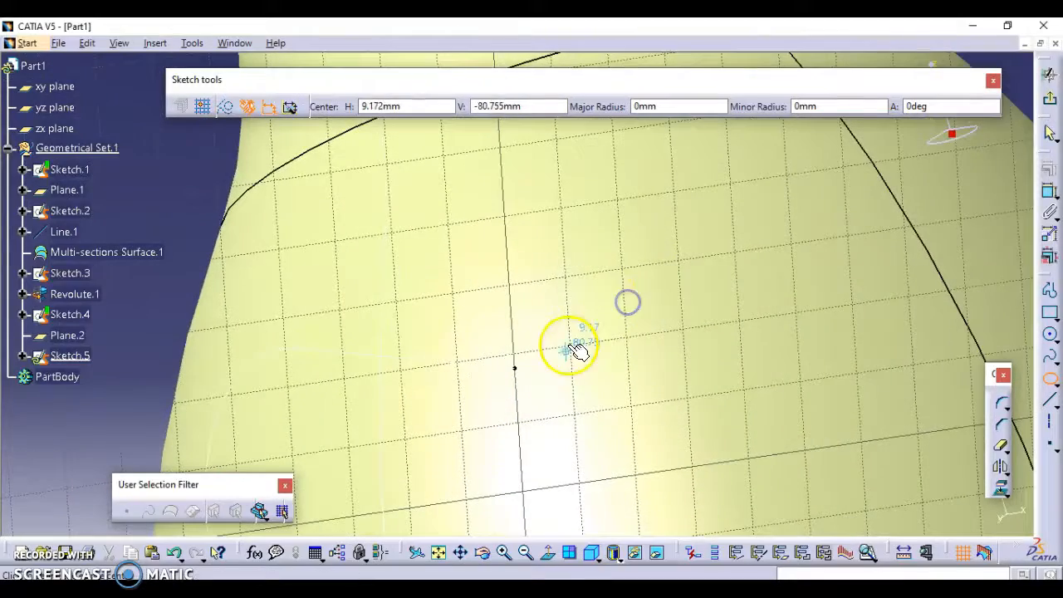
{"action": "left_click", "coordinate": [516, 366]}
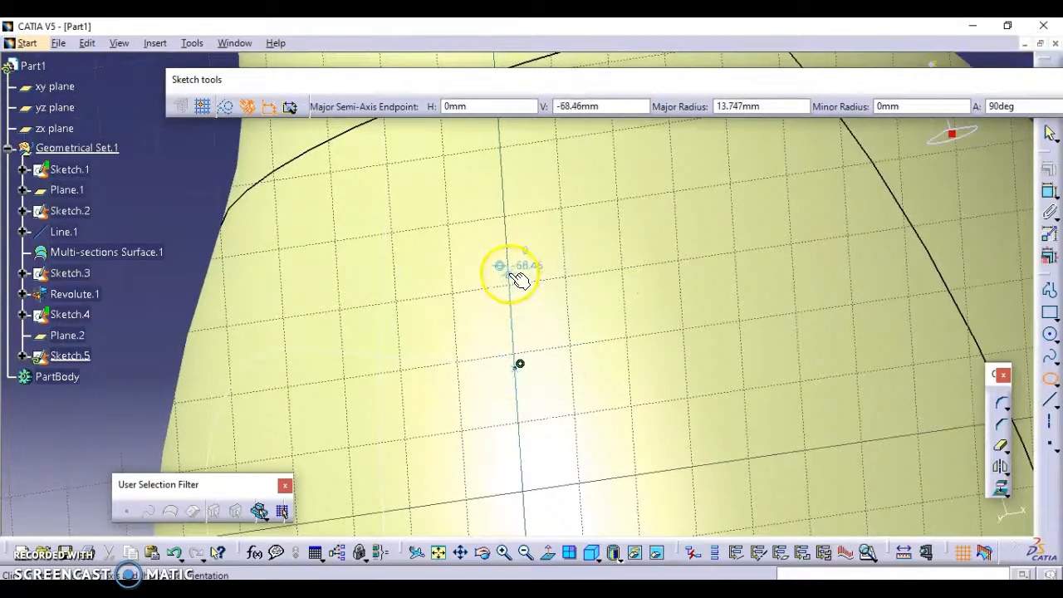
{"action": "left_click", "coordinate": [548, 552]}
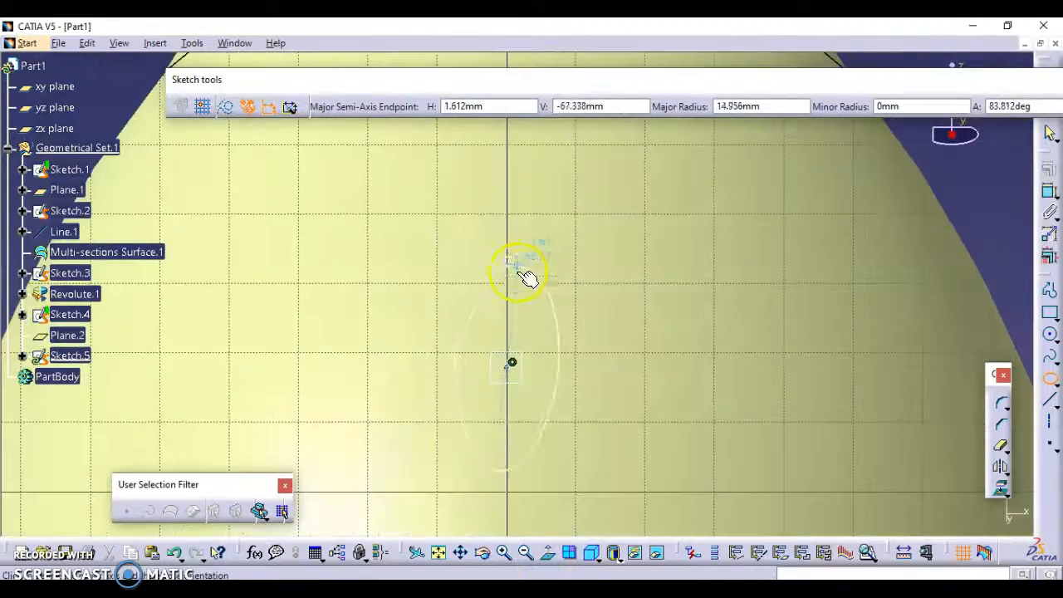
{"action": "left_click", "coordinate": [512, 194]}
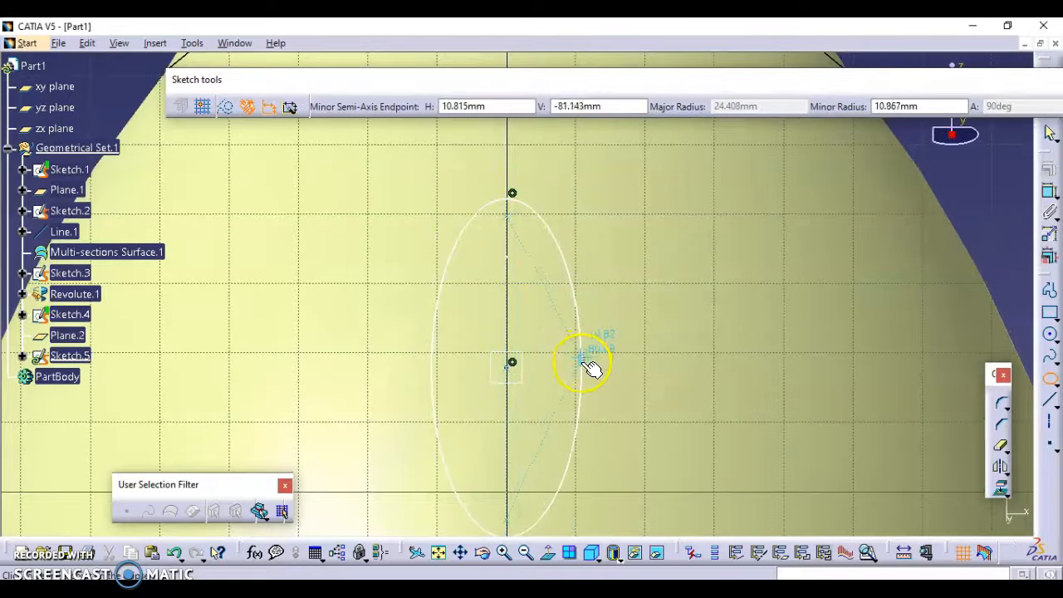
{"action": "left_click", "coordinate": [584, 372]}
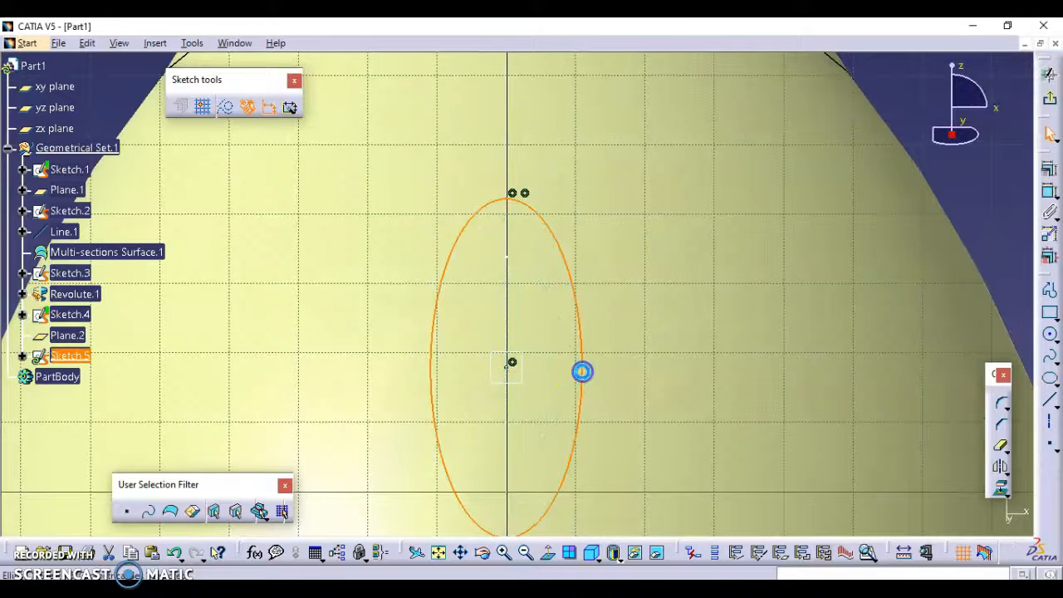
Shift the ellipse upward along the vertical axis and constrain its centre coincident with the handle curve's upper endpoint
{"action": "left_click", "coordinate": [1012, 161]}
{"action": "left_click_drag", "start_coordinate": [584, 309], "coordinate": [582, 280]}
{"action": "left_click", "coordinate": [901, 220]}
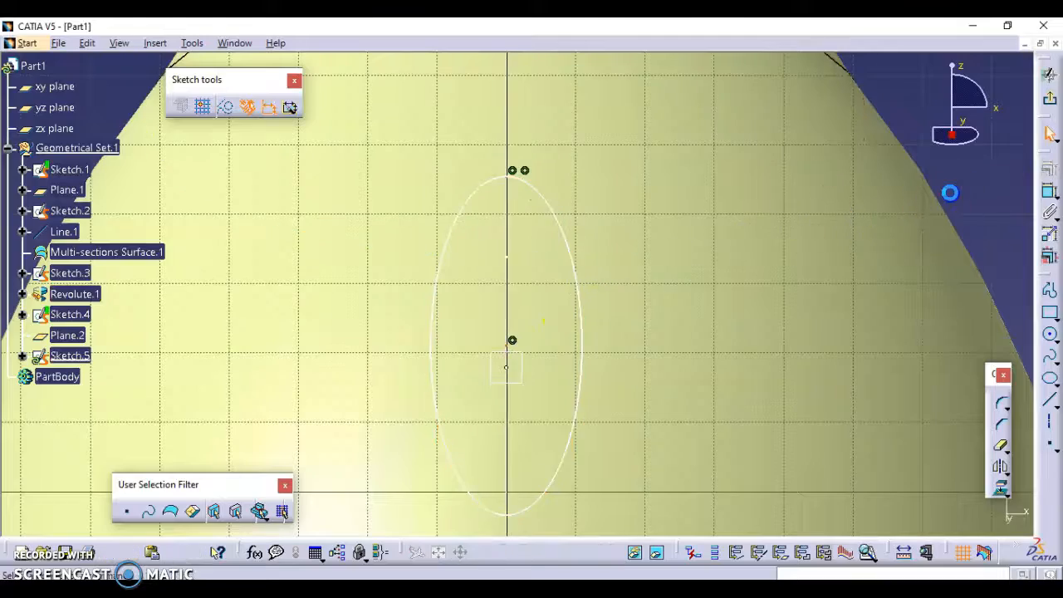
{"action": "left_click", "coordinate": [508, 370]}
{"action": "middle_click_drag", "start_coordinate": [439, 407], "coordinate": [610, 335]}
{"action": "left_click", "coordinate": [526, 302]}
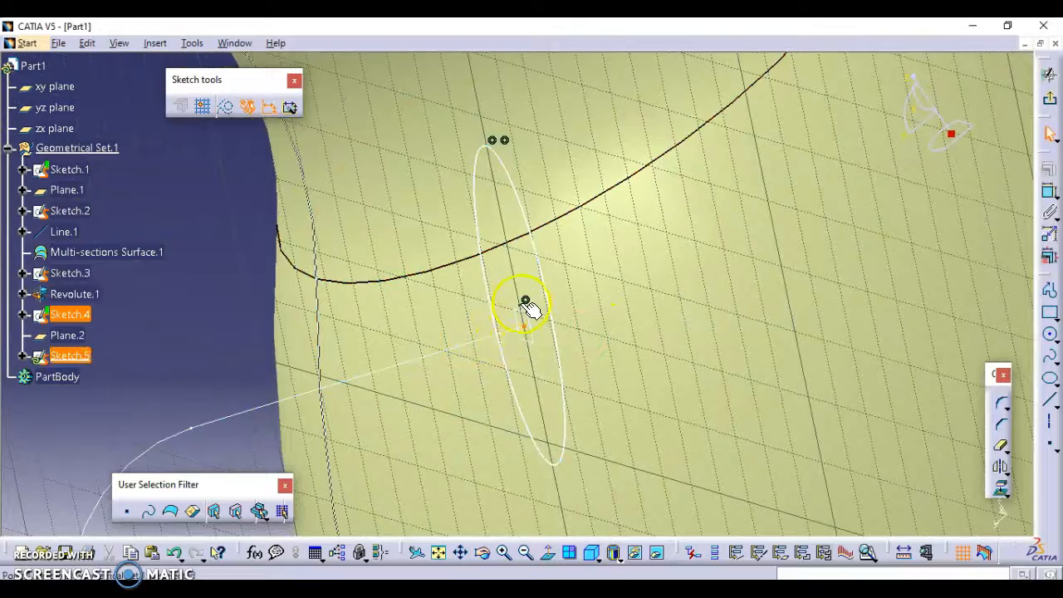
{"action": "left_click", "coordinate": [619, 295]}
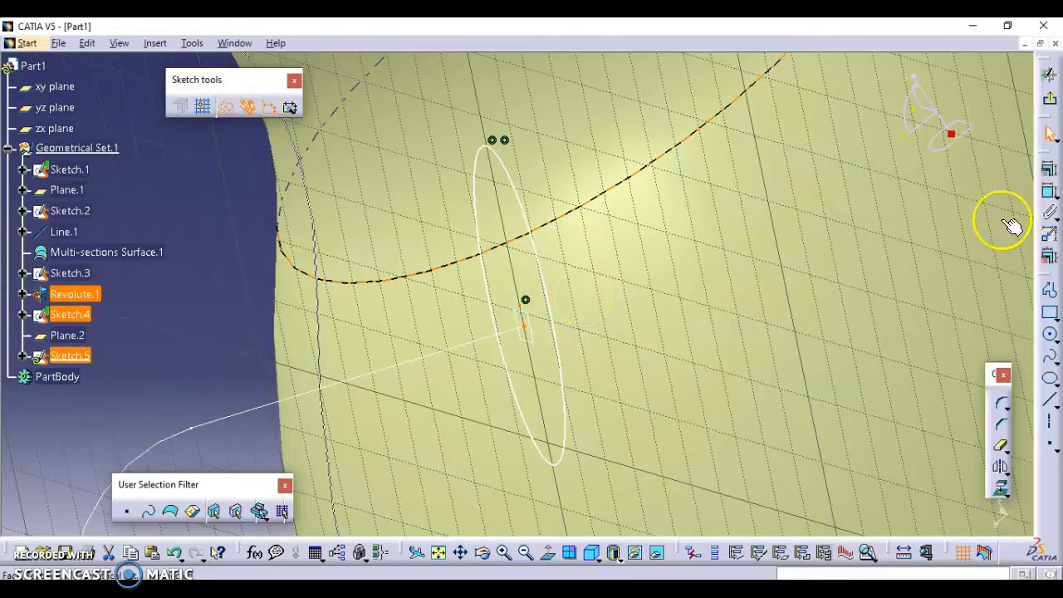
{"action": "left_click", "coordinate": [1041, 171]}
{"action": "left_click", "coordinate": [955, 292]}
{"action": "left_click", "coordinate": [934, 506]}
Add a diameter dimension along the major axis of the ellipse
{"action": "left_click", "coordinate": [548, 553]}
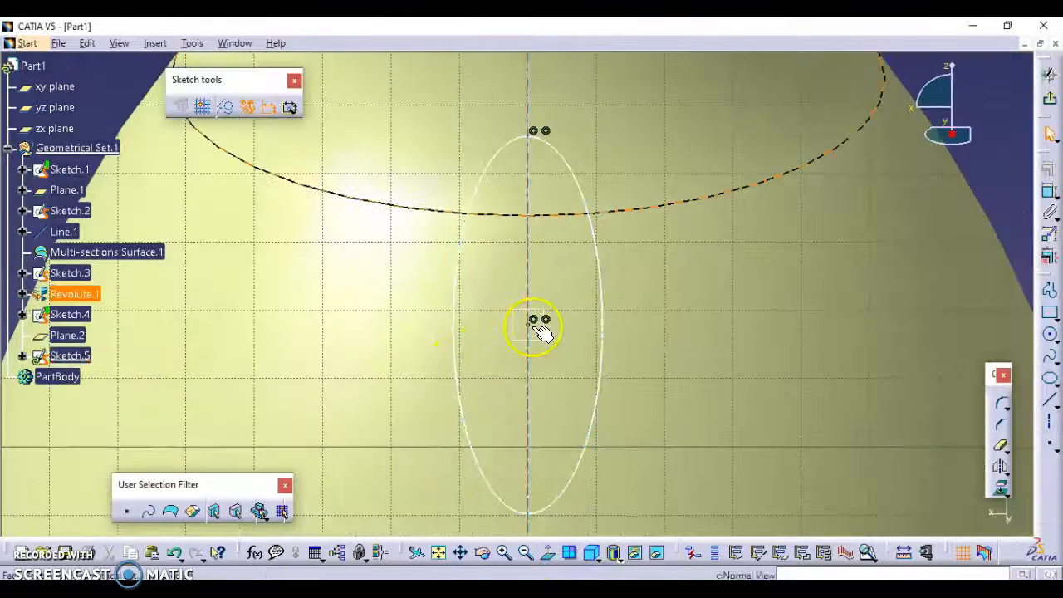
{"action": "left_click", "coordinate": [854, 256]}
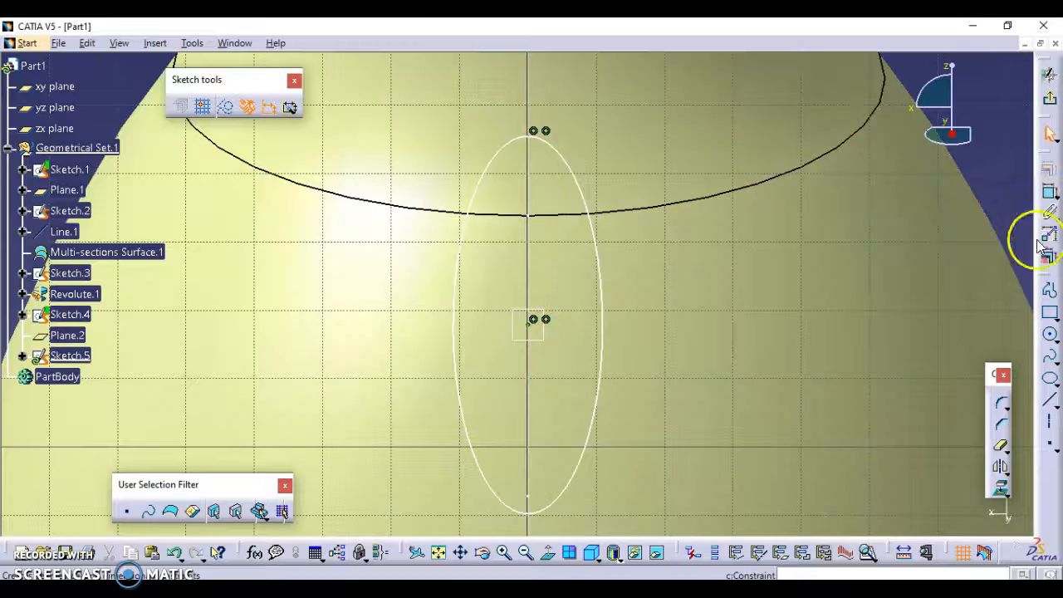
{"action": "left_click", "coordinate": [1051, 214]}
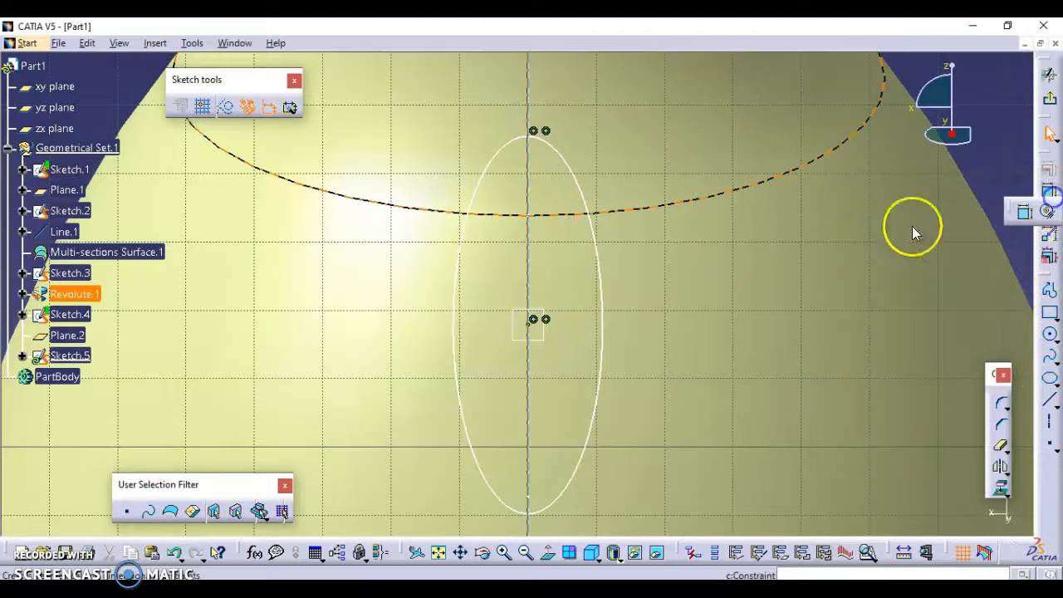
{"action": "left_click", "coordinate": [1022, 212]}
{"action": "left_click", "coordinate": [595, 247]}
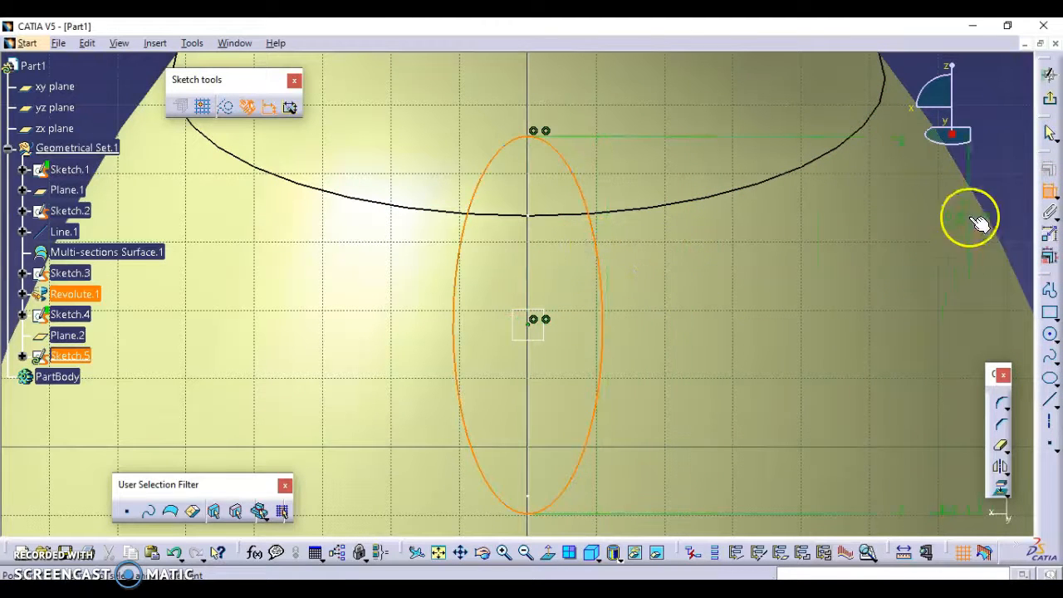
{"action": "left_click", "coordinate": [666, 475]}
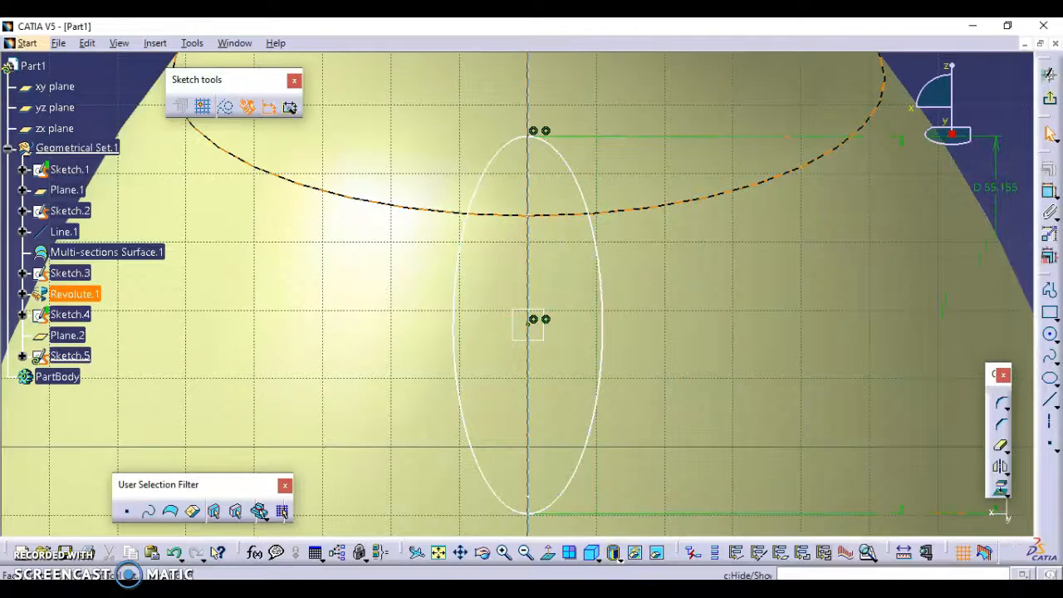
Set the major-axis diameter of the ellipse to 25 mm
{"action": "key", "text": "alt+Tab"}
{"action": "key", "text": "alt+Tab"}
{"action": "left_click", "coordinate": [995, 187]}
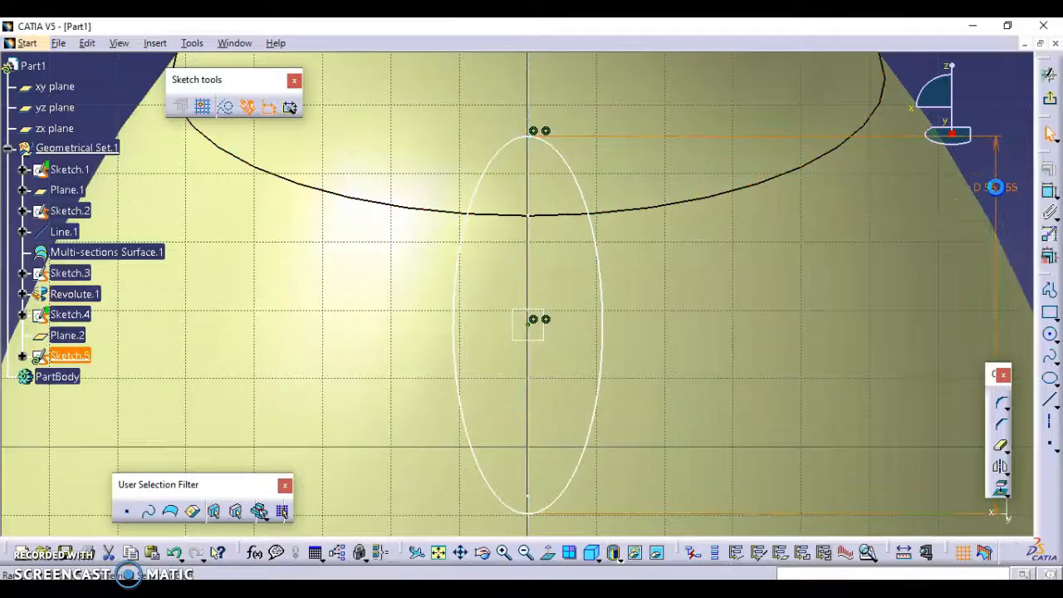
{"action": "double_click", "coordinate": [995, 187]}
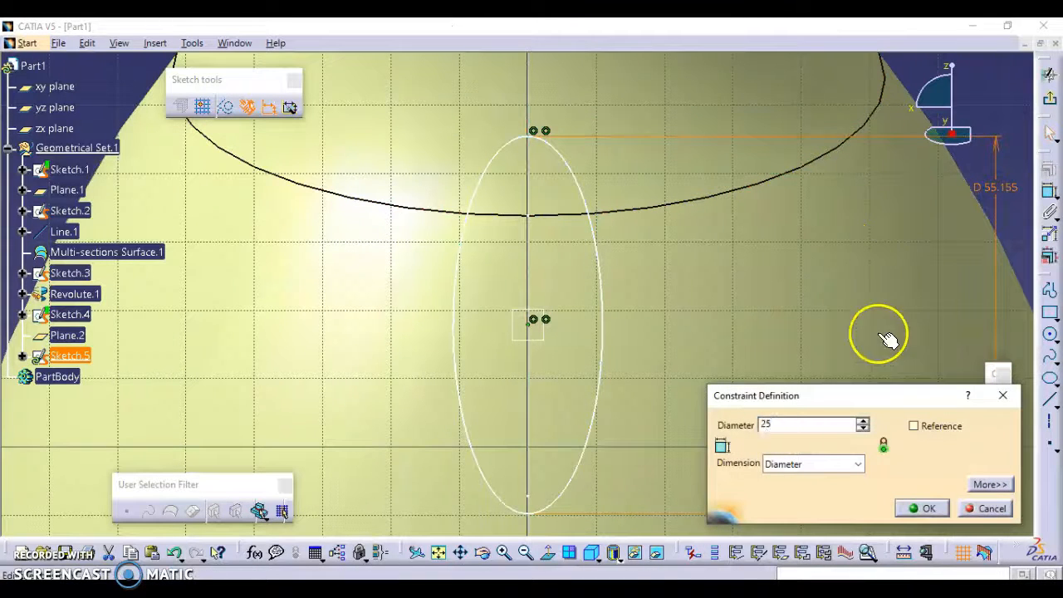
{"action": "left_click", "coordinate": [923, 508]}
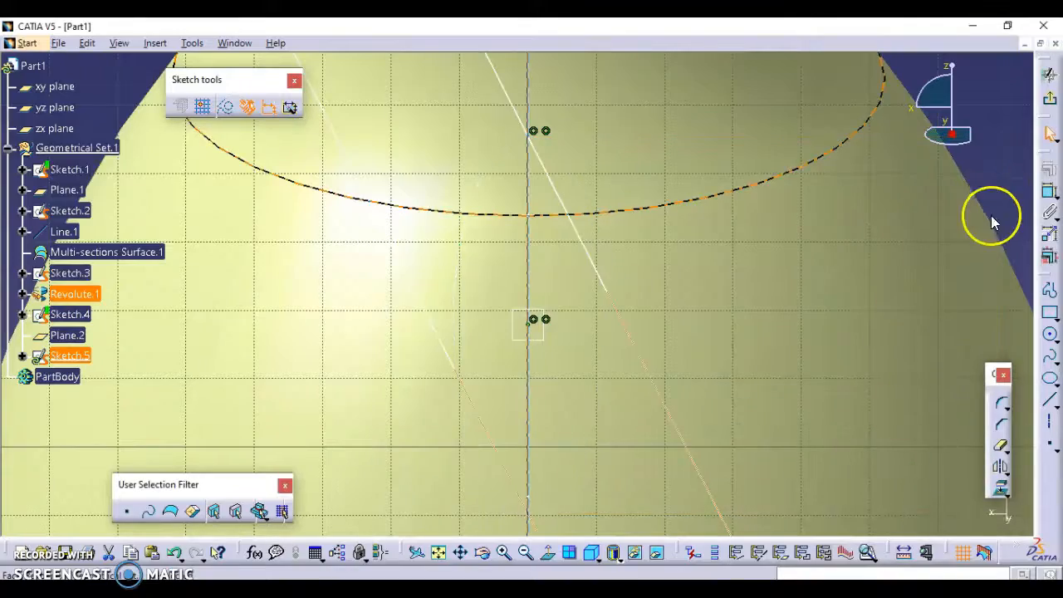
Try to add a semiminor-axis dimension to the resized ellipse
{"action": "middle_click_drag", "start_coordinate": [700, 285], "coordinate": [719, 398]}
{"action": "middle_click_drag", "start_coordinate": [562, 291], "coordinate": [876, 289]}
{"action": "left_click", "coordinate": [1049, 192]}
{"action": "left_click", "coordinate": [578, 310]}
{"action": "right_click", "coordinate": [855, 262]}
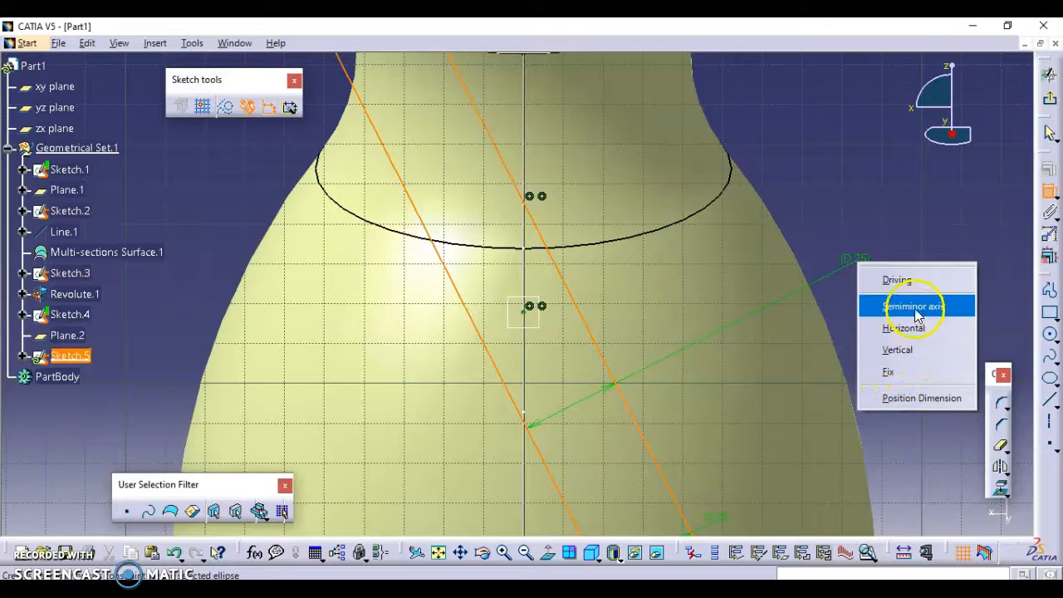
{"action": "left_click", "coordinate": [895, 307]}
{"action": "left_click", "coordinate": [891, 305]}
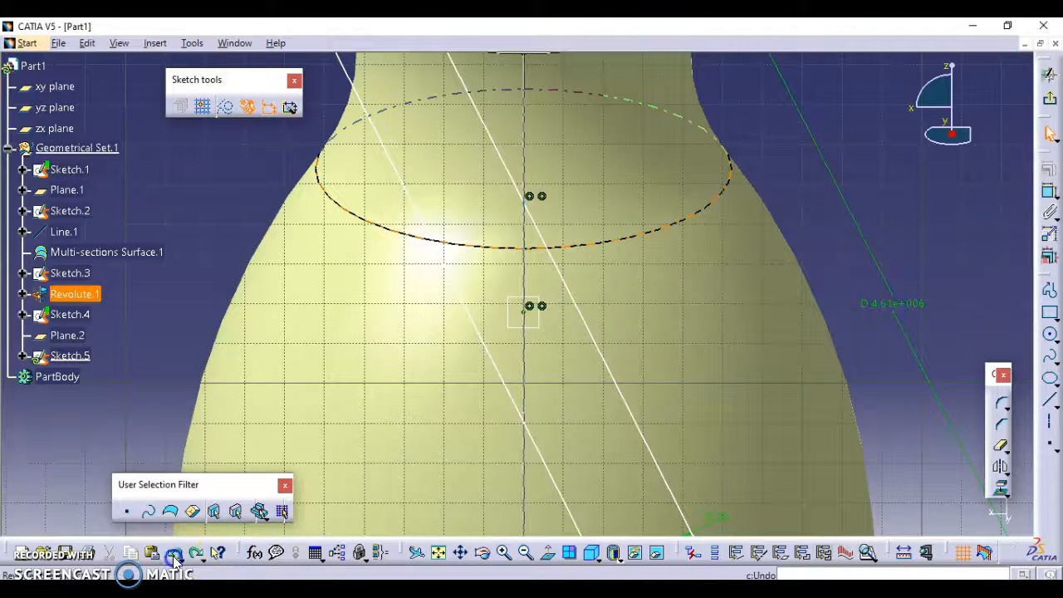
Undo the semiminor-axis dimension and the 25 mm diameter change, and delete the remaining major-axis dimension
{"action": "left_click", "coordinate": [174, 553]}
{"action": "left_click", "coordinate": [175, 553]}
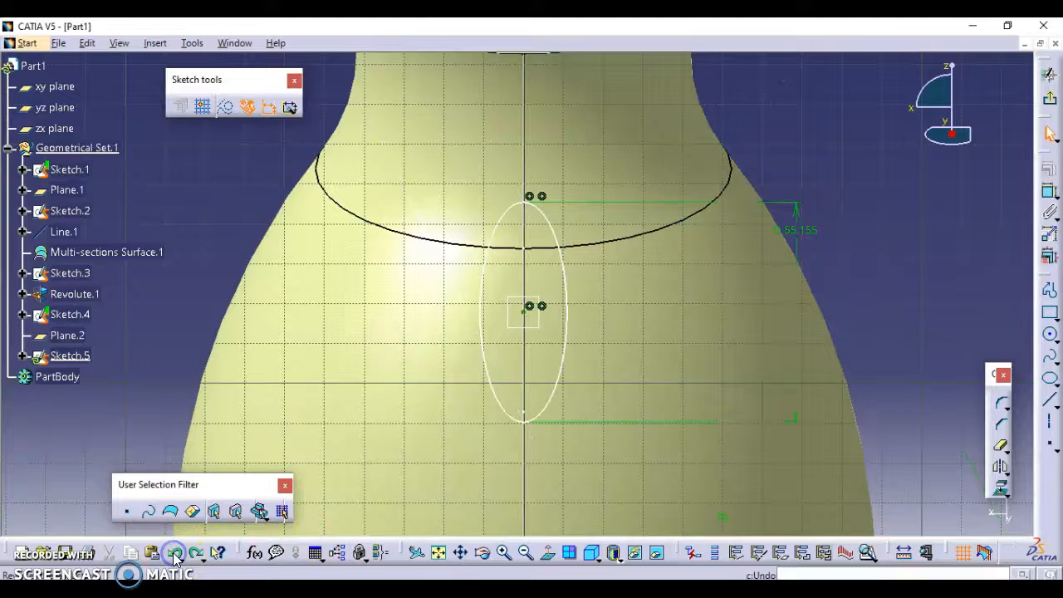
{"action": "left_click", "coordinate": [810, 237]}
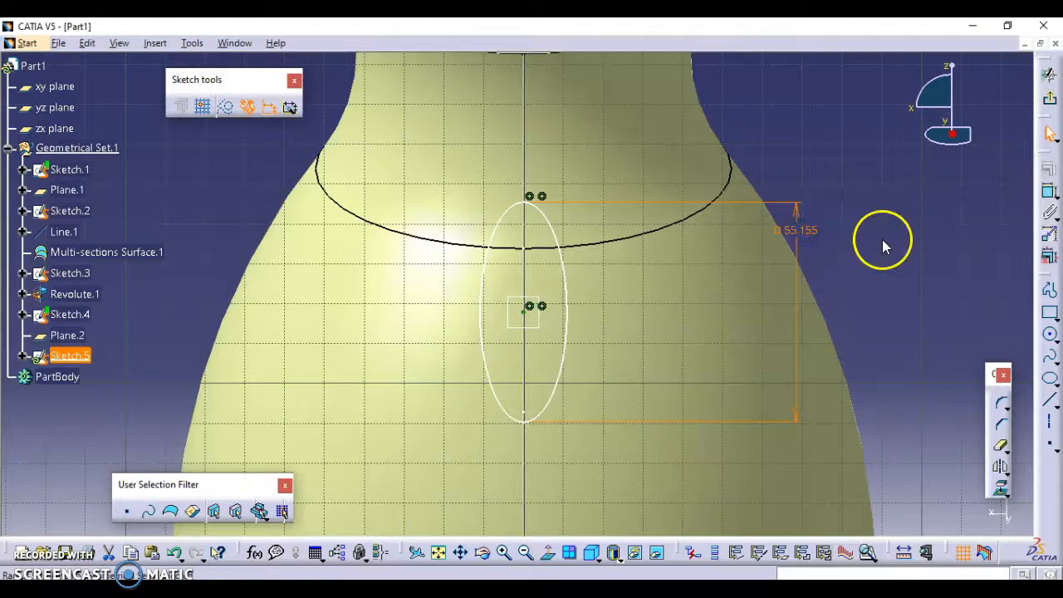
{"action": "key", "text": "Delete"}
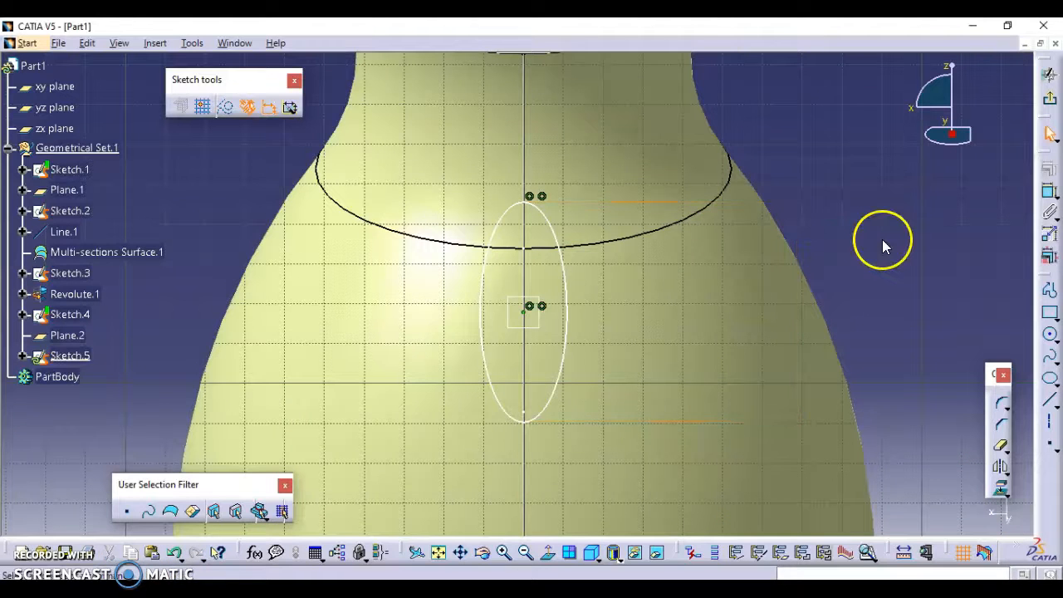
Dimension the ellipse along its semiminor axis and set that diameter to 10 mm
{"action": "right_click", "coordinate": [562, 266]}
{"action": "key", "text": "Escape"}
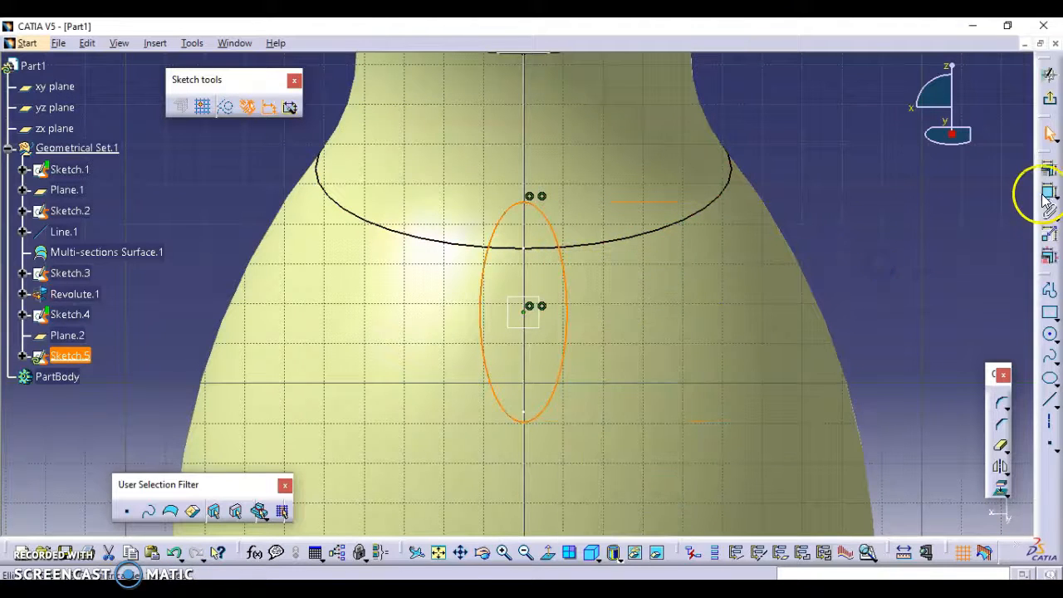
{"action": "left_click", "coordinate": [1047, 193]}
{"action": "right_click", "coordinate": [871, 276]}
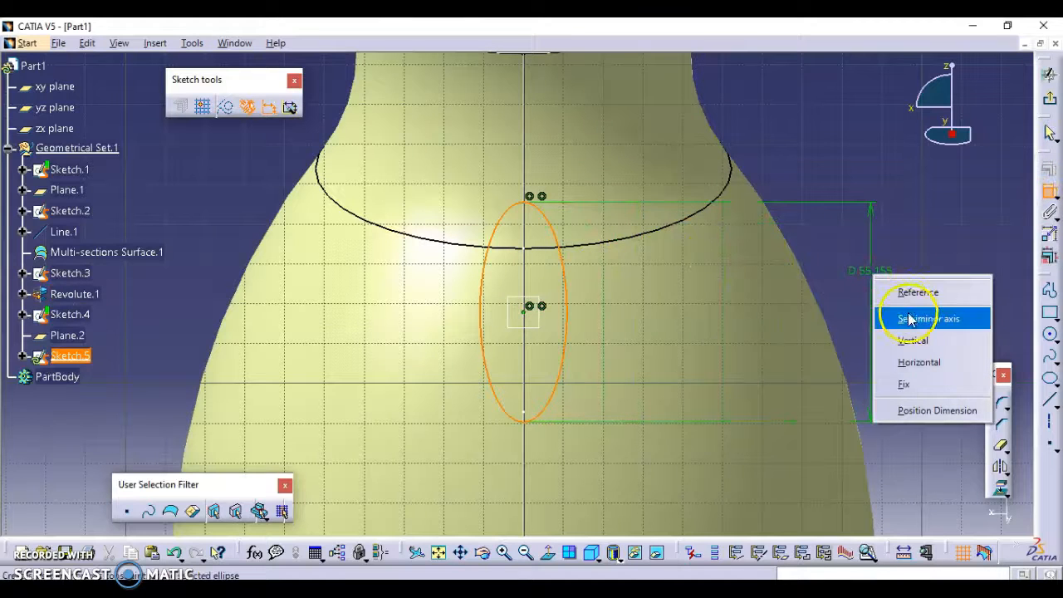
{"action": "left_click", "coordinate": [909, 319]}
{"action": "left_click", "coordinate": [909, 286]}
{"action": "double_click", "coordinate": [911, 289]}
{"action": "type", "text": "10"}
{"action": "left_click", "coordinate": [921, 509]}
{"action": "left_click", "coordinate": [956, 403]}
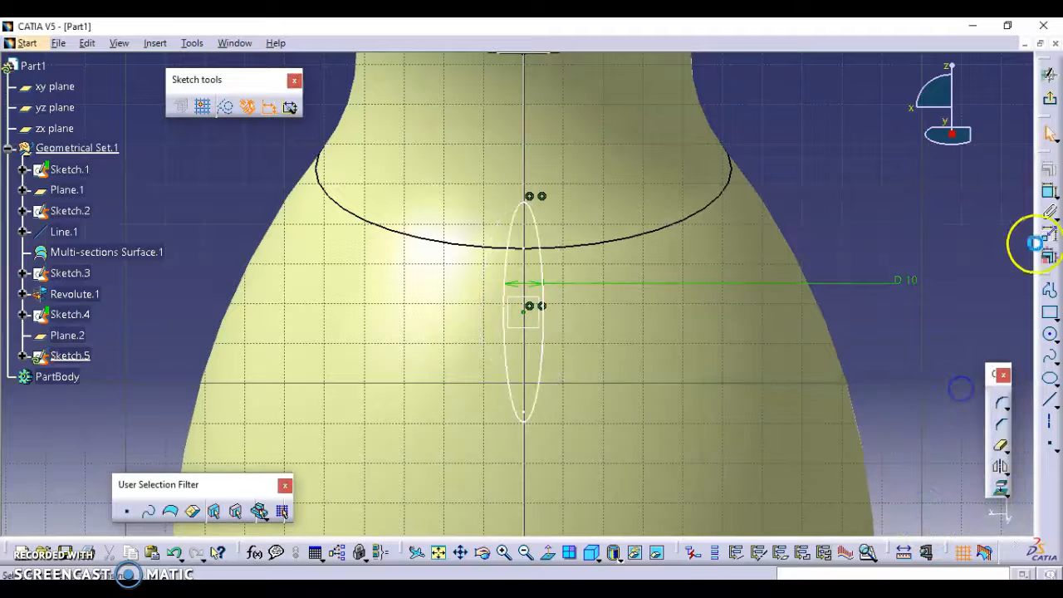
Apply a Vertical constraint to the ellipse
{"action": "left_click", "coordinate": [1048, 190]}
{"action": "left_click", "coordinate": [537, 230]}
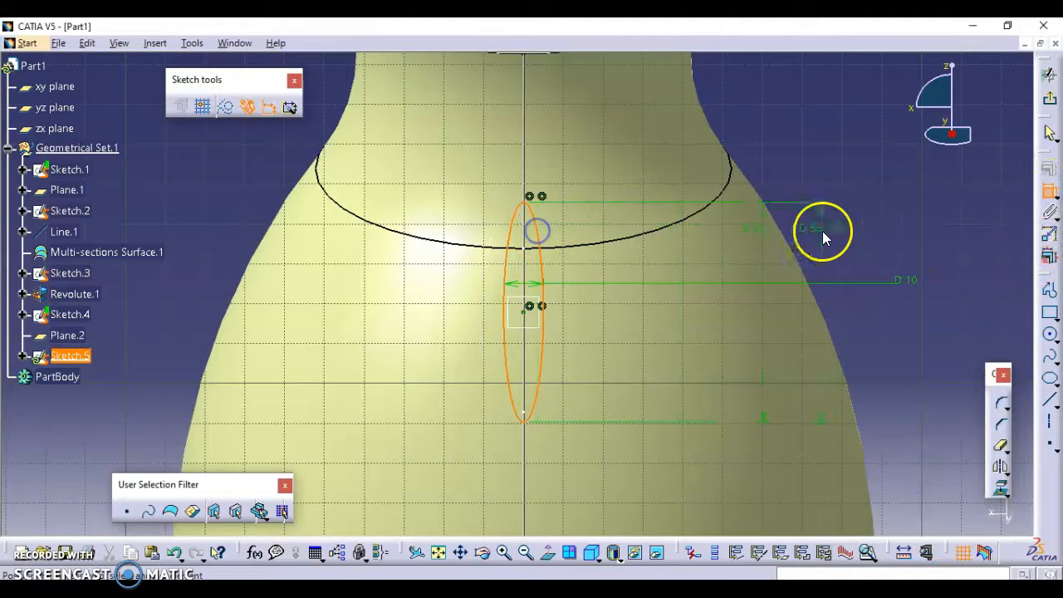
{"action": "right_click", "coordinate": [839, 232]}
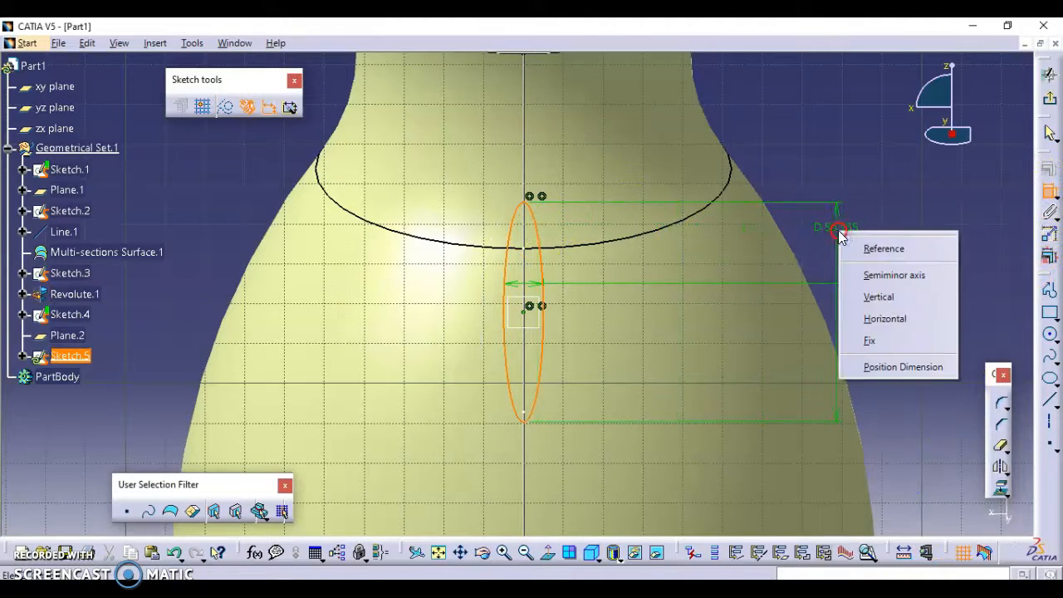
{"action": "left_click", "coordinate": [878, 296]}
{"action": "left_click", "coordinate": [972, 219]}
Dimension the ellipse along its major axis and set that diameter to 25 mm
{"action": "left_click", "coordinate": [1047, 192]}
{"action": "left_click", "coordinate": [540, 244]}
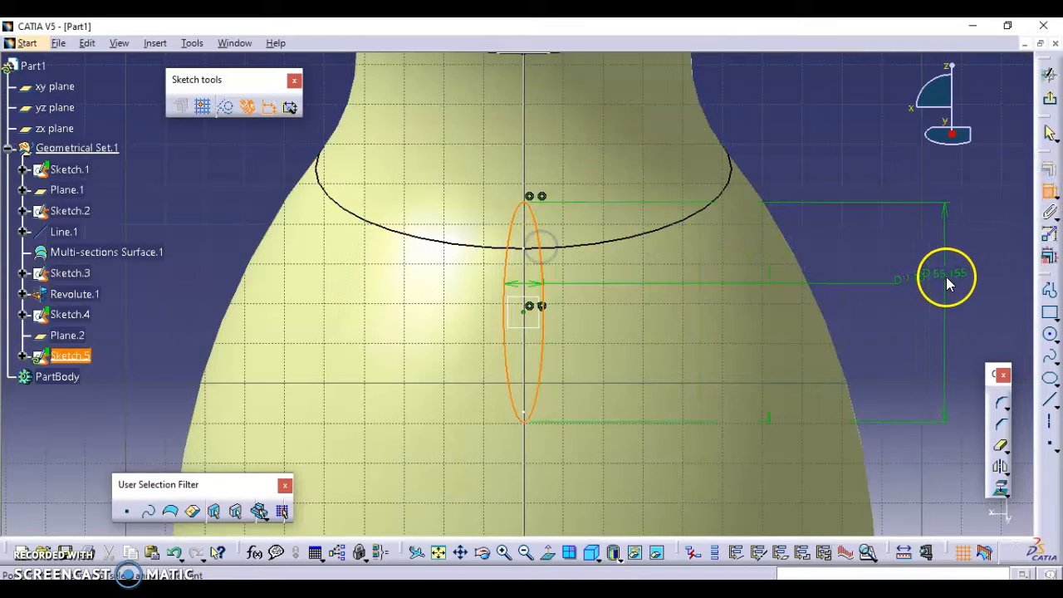
{"action": "left_click", "coordinate": [952, 250]}
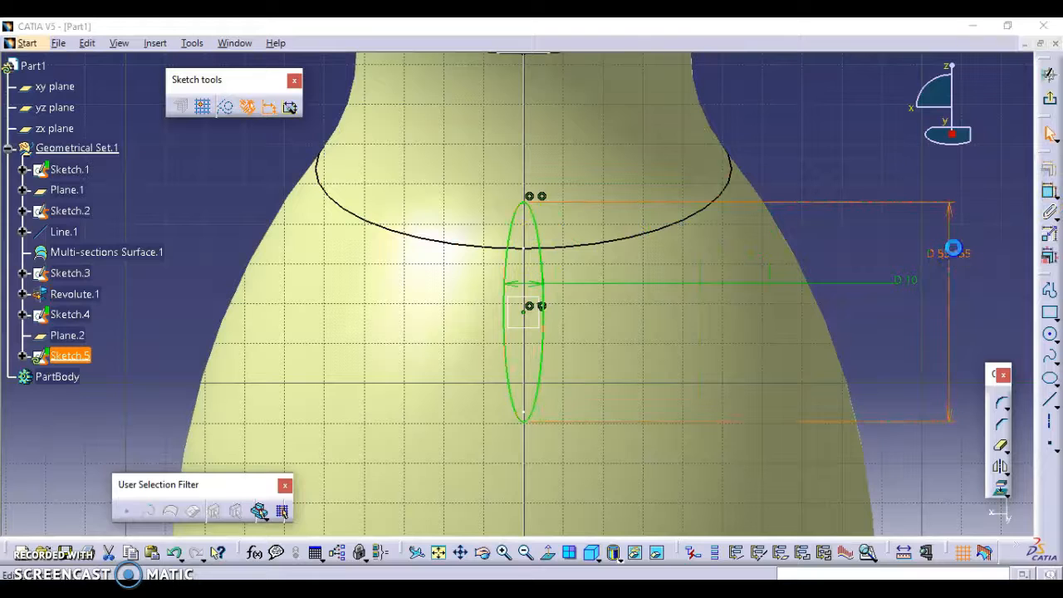
{"action": "double_click", "coordinate": [953, 251]}
{"action": "type", "text": "25"}
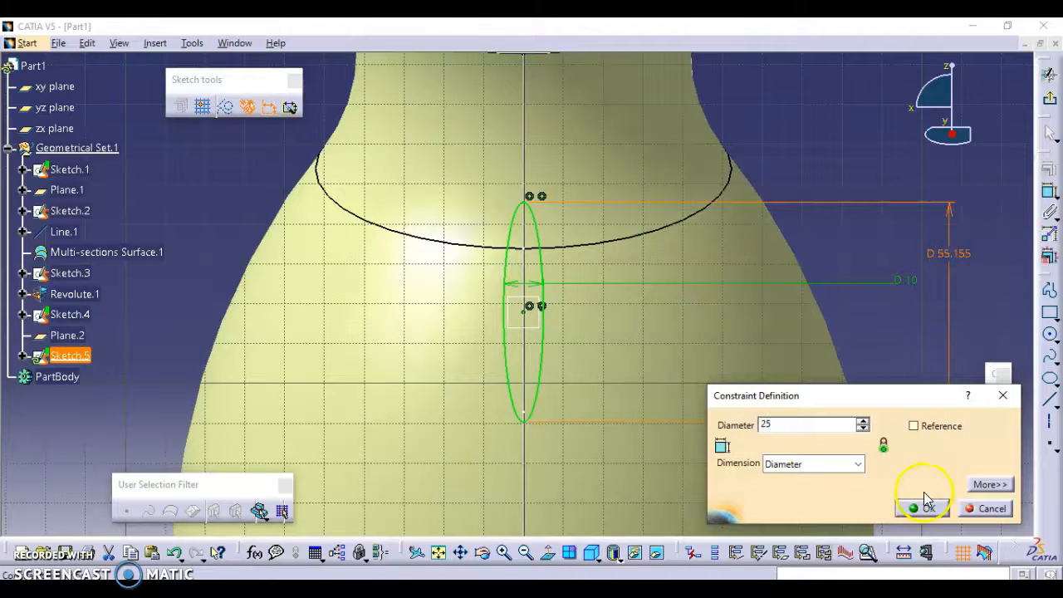
{"action": "left_click", "coordinate": [923, 507]}
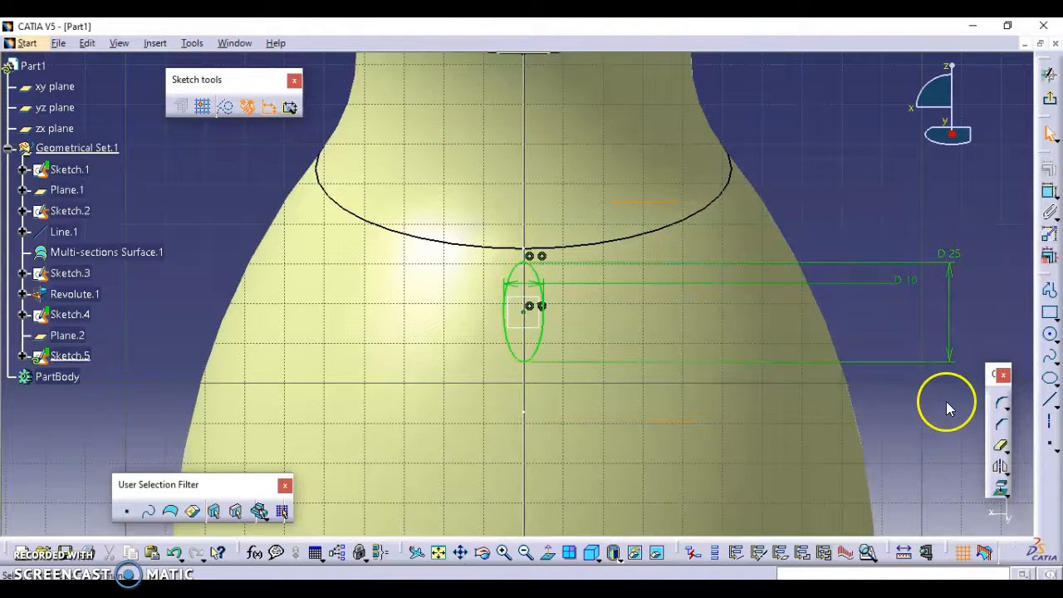
Reposition the 10 mm and 25 mm dimensions close beside the ellipse and exit the sketch
{"action": "left_click_drag", "start_coordinate": [907, 292], "coordinate": [825, 282]}
{"action": "left_click_drag", "start_coordinate": [594, 282], "coordinate": [573, 280]}
{"action": "left_click_drag", "start_coordinate": [947, 259], "coordinate": [853, 262]}
{"action": "left_click_drag", "start_coordinate": [963, 266], "coordinate": [593, 270]}
{"action": "left_click_drag", "start_coordinate": [606, 235], "coordinate": [606, 298]}
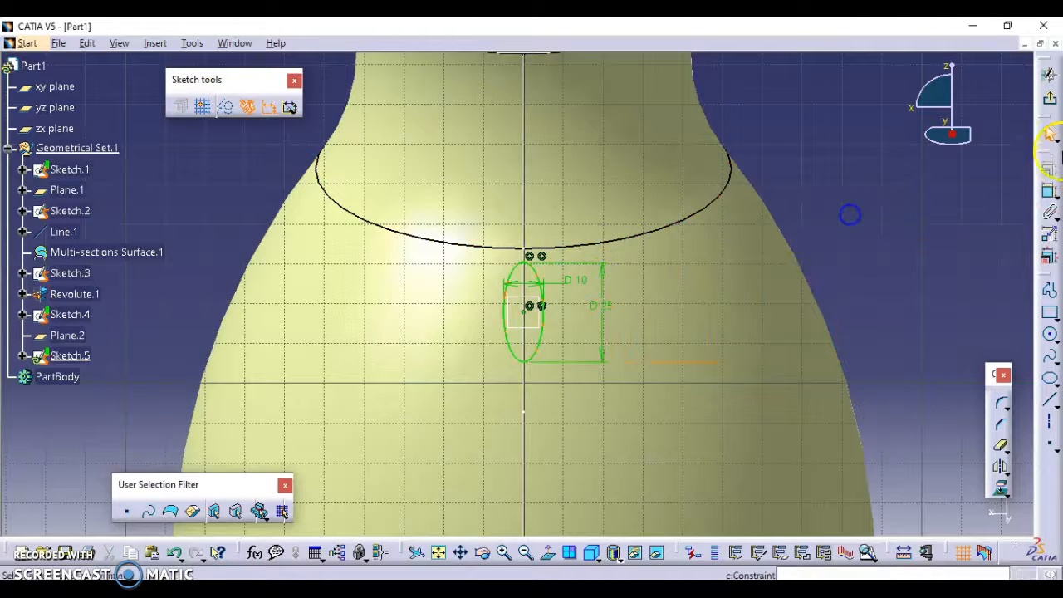
{"action": "left_click", "coordinate": [1049, 98]}
{"action": "middle_click_drag", "start_coordinate": [820, 290], "coordinate": [786, 327]}
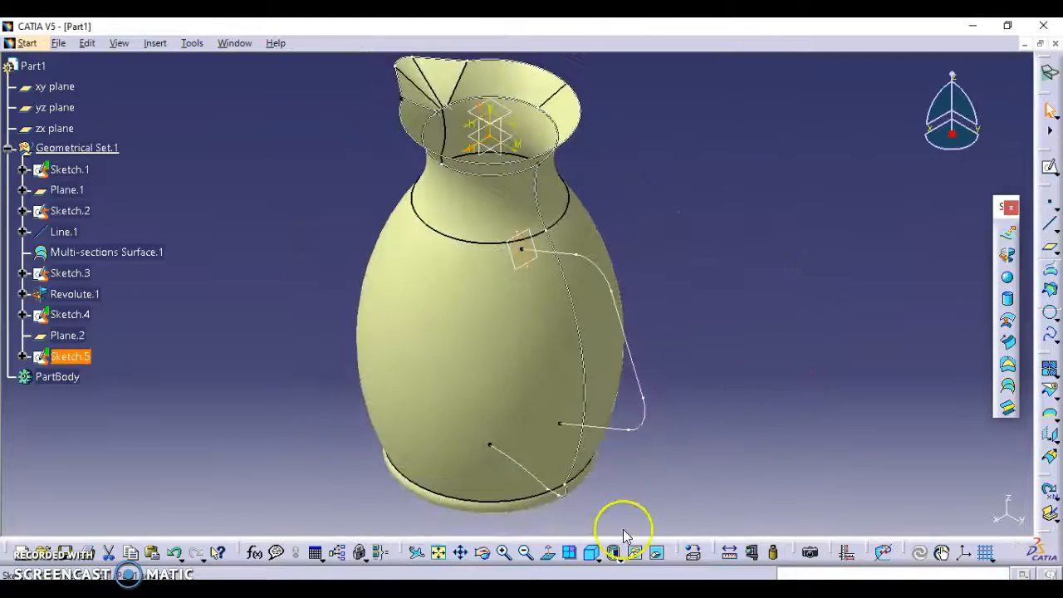
Switch to the workshop PDF in the browser and examine the instructions for creating and splitting the swept surface
{"action": "left_click", "coordinate": [532, 595]}
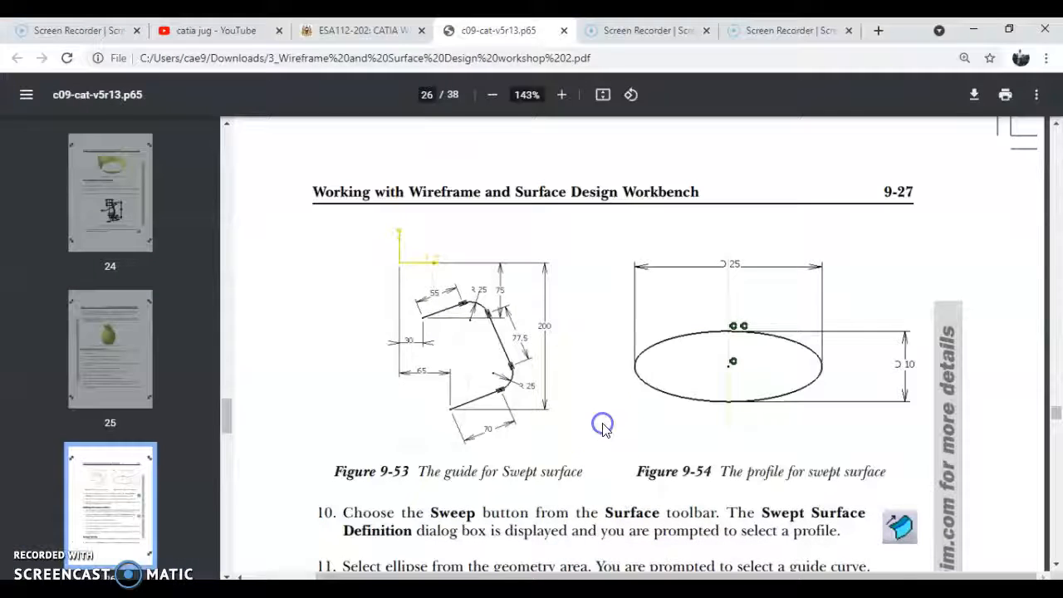
{"action": "scroll", "coordinate": [670, 365], "scroll_direction": "down", "scroll_amount": 4}
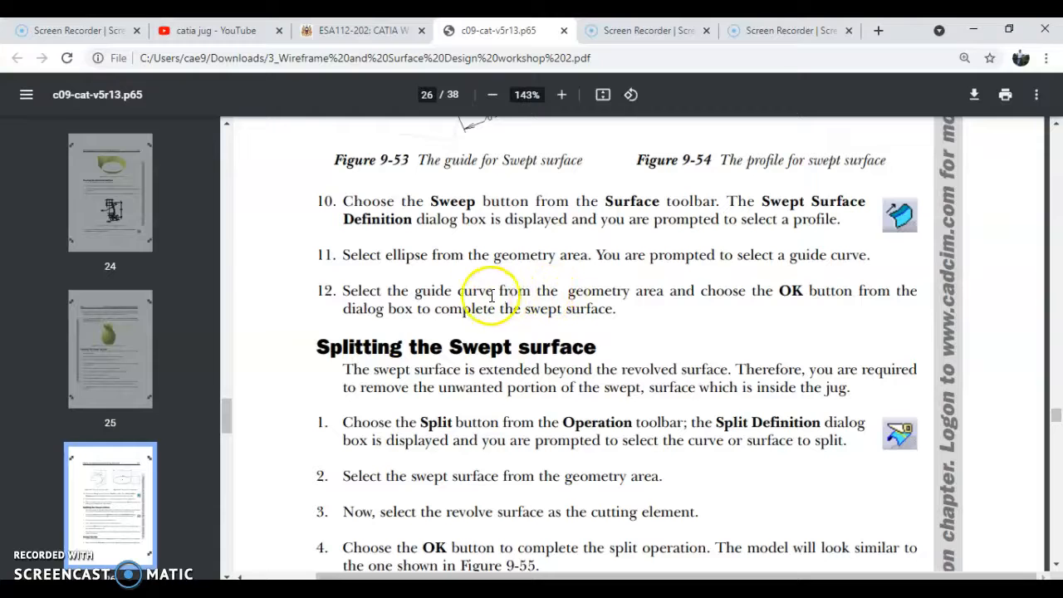
Switch back to CATIA and preview a swept surface with the ellipse sketch as profile and the handle sketch as guide curve
{"action": "left_click", "coordinate": [611, 581]}
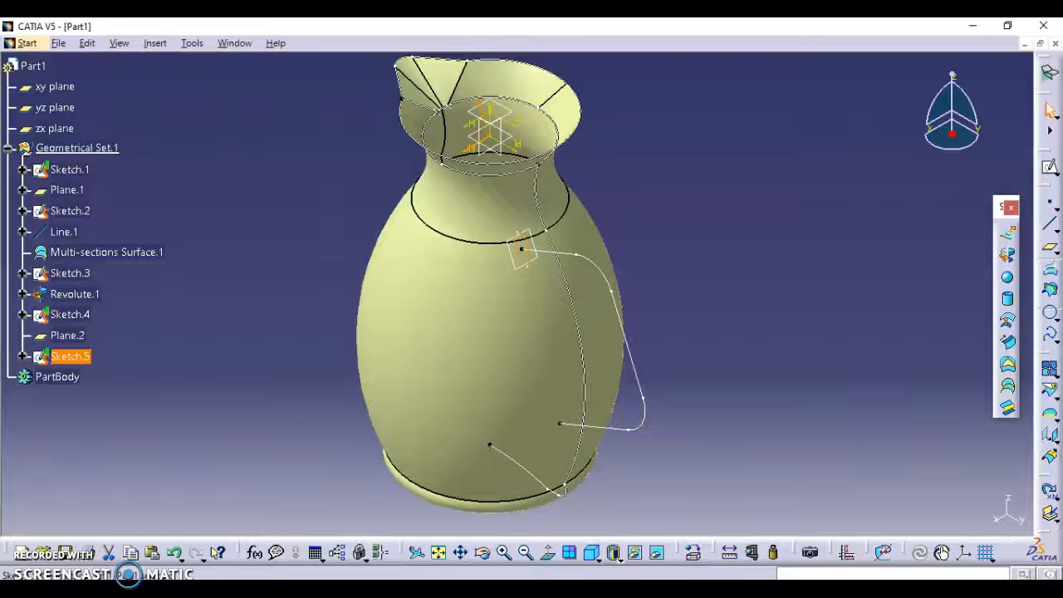
{"action": "left_click", "coordinate": [782, 394]}
{"action": "left_click", "coordinate": [635, 352]}
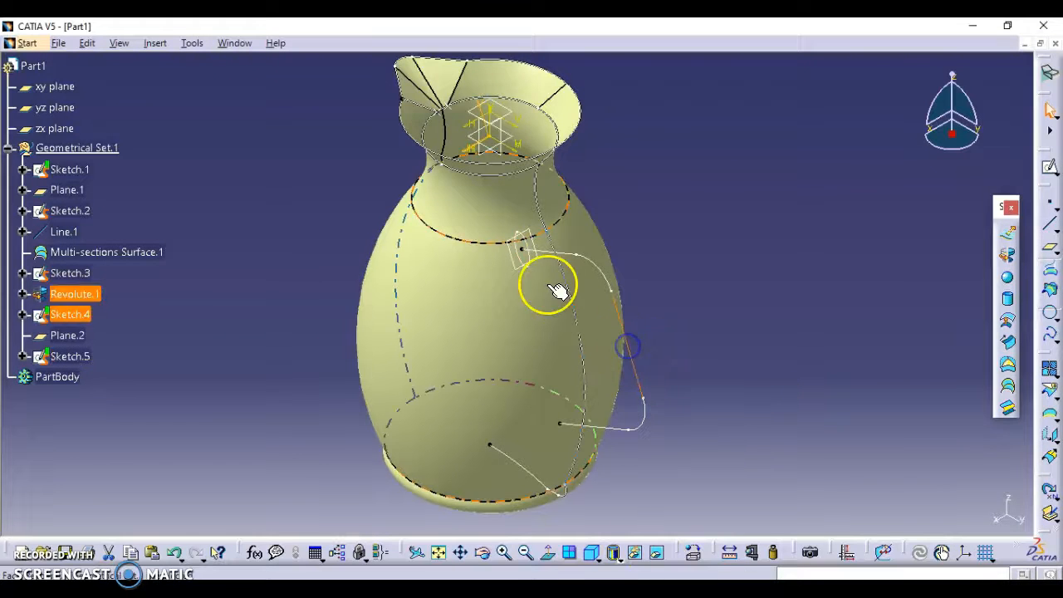
{"action": "left_click", "coordinate": [916, 389]}
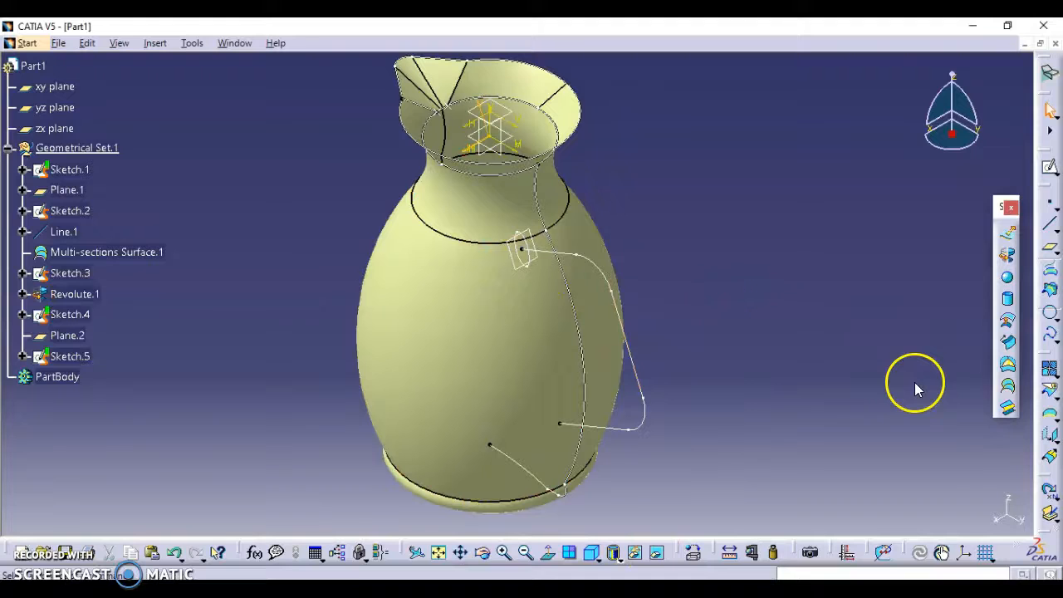
{"action": "left_click", "coordinate": [1008, 347]}
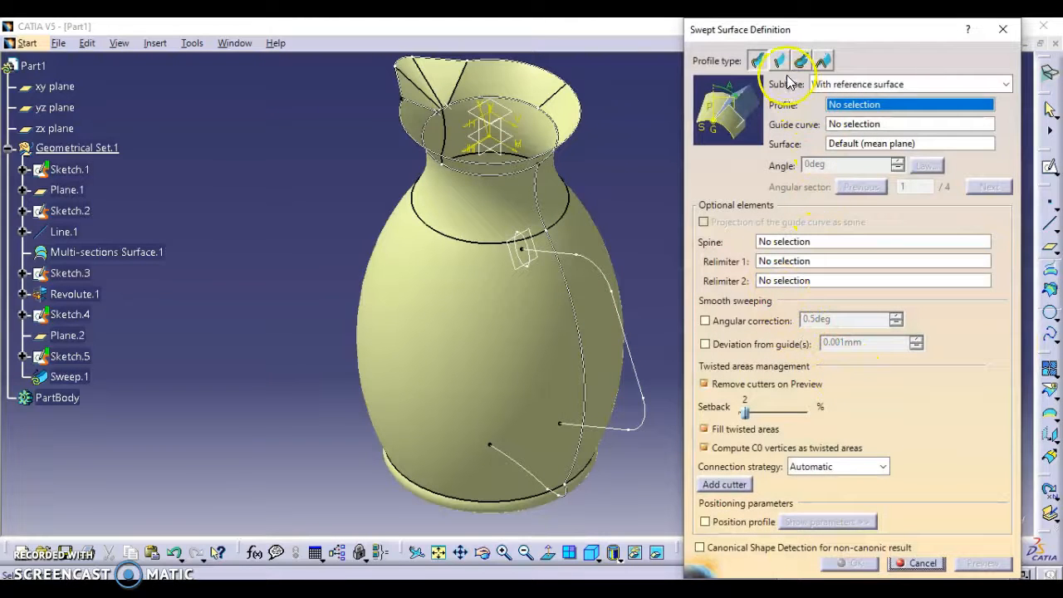
{"action": "left_click", "coordinate": [661, 224]}
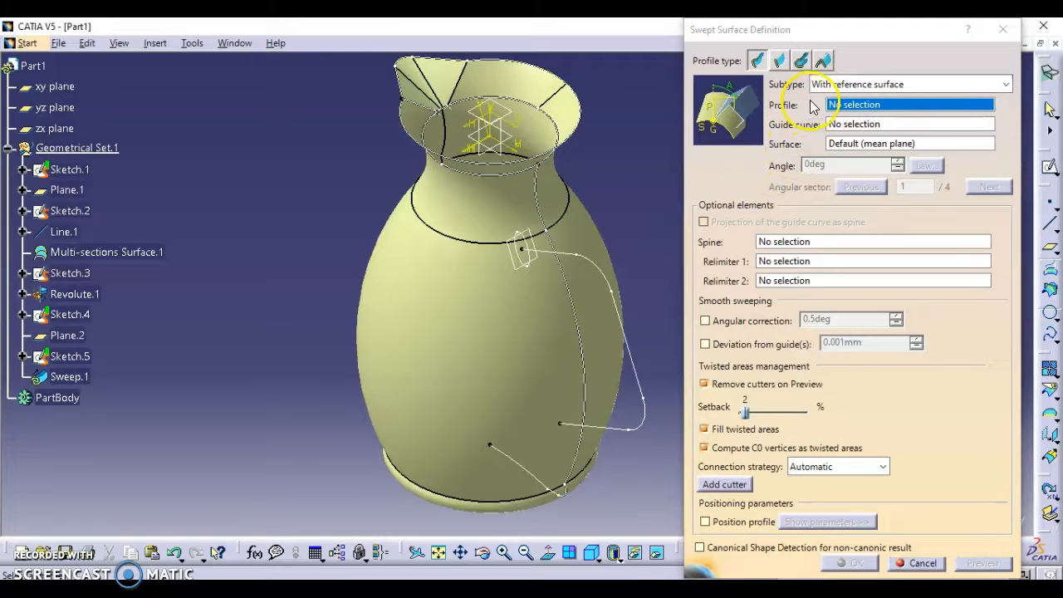
{"action": "left_click", "coordinate": [518, 255]}
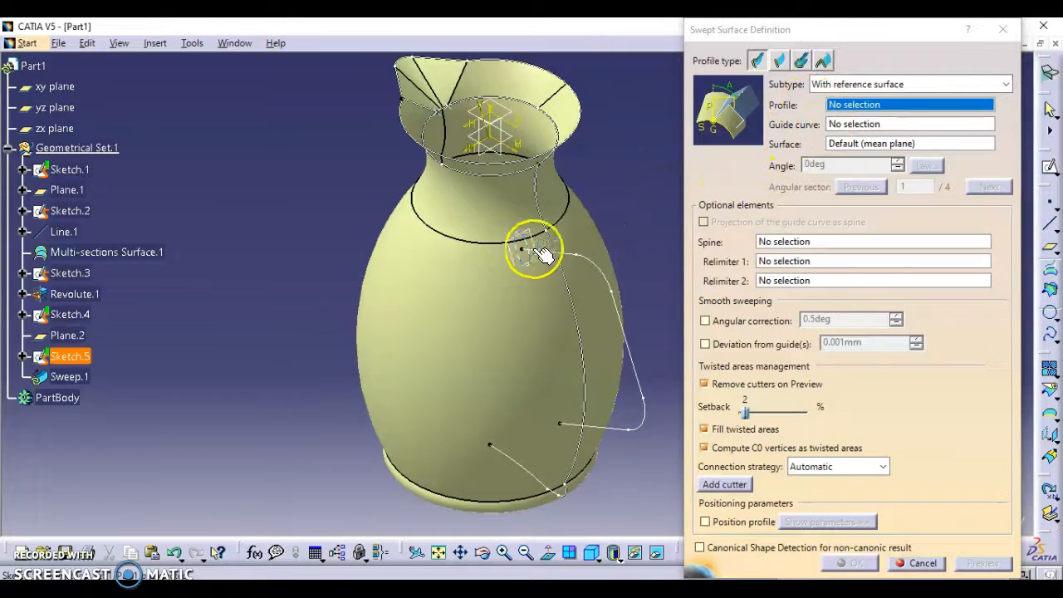
{"action": "left_click", "coordinate": [845, 170]}
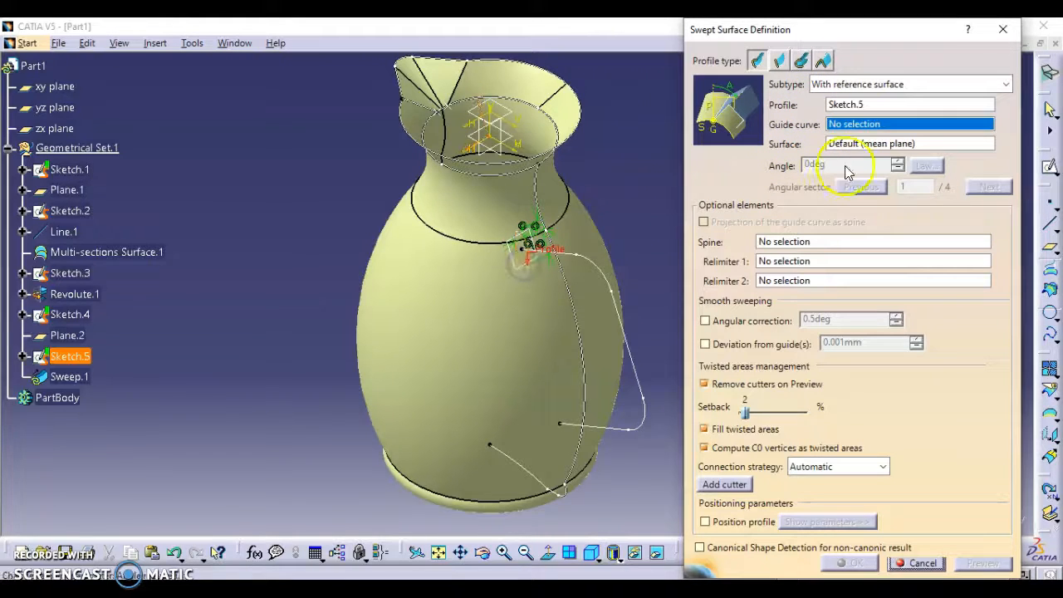
{"action": "left_click", "coordinate": [615, 288]}
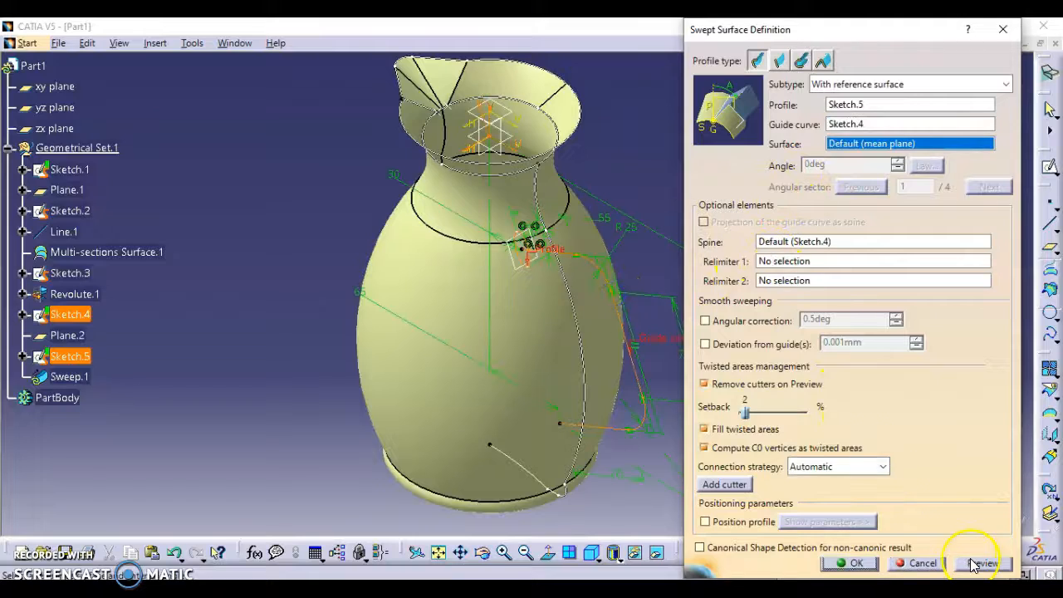
{"action": "left_click", "coordinate": [974, 565]}
{"action": "middle_click_drag", "start_coordinate": [465, 404], "coordinate": [484, 245]}
{"action": "middle_click_drag", "start_coordinate": [544, 340], "coordinate": [482, 295]}
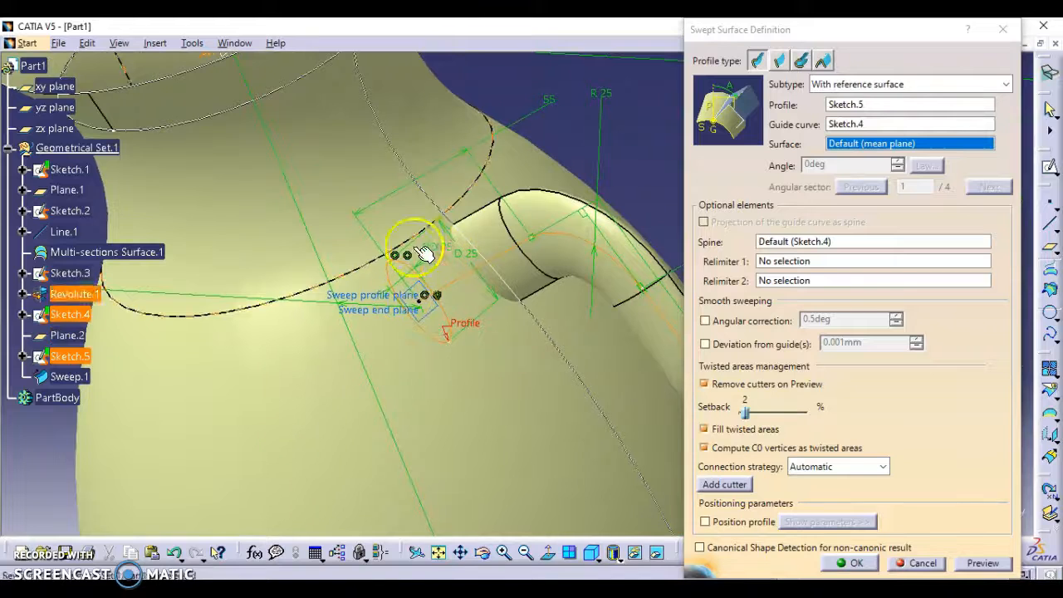
Switch to the workshop PDF and compare the finished jug in Figure 9-55 with the elliptical profile in Figure 9-54
{"action": "left_click", "coordinate": [530, 577]}
{"action": "scroll", "coordinate": [614, 366], "scroll_direction": "down", "scroll_amount": 10}
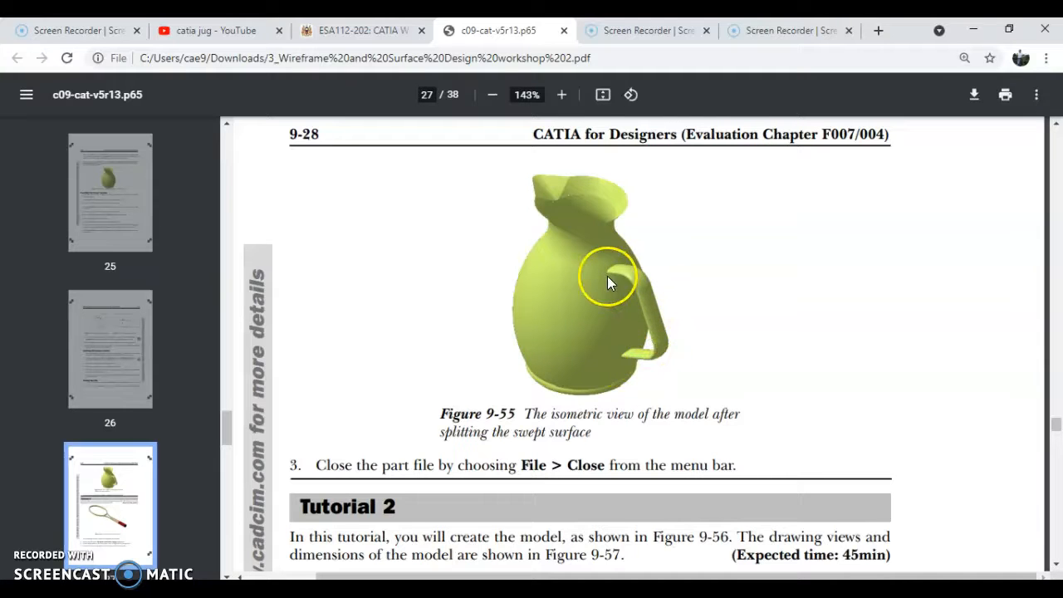
{"action": "scroll", "coordinate": [666, 347], "scroll_direction": "up", "scroll_amount": 10}
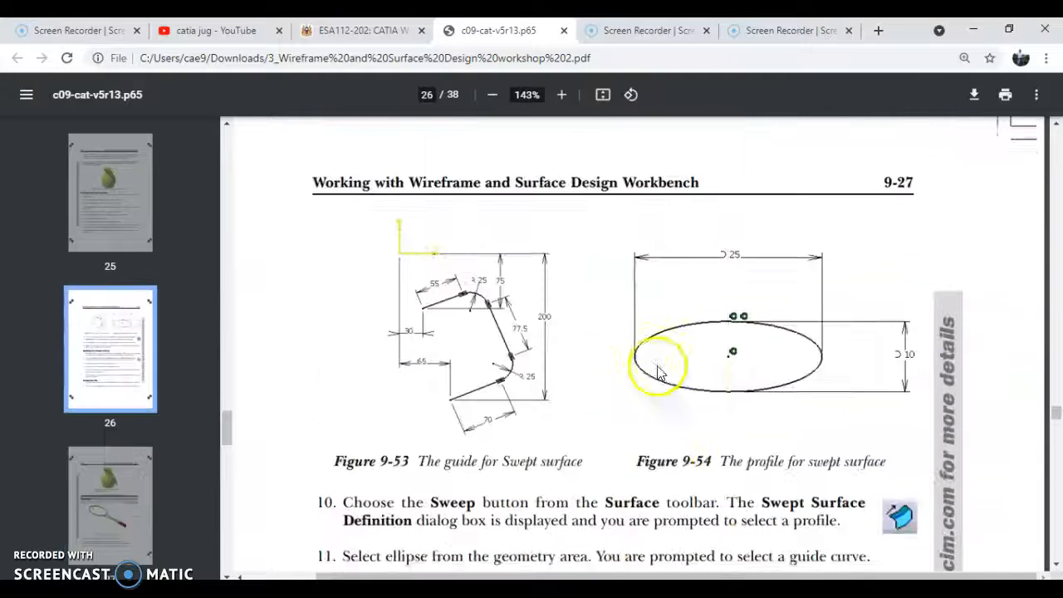
Return to CATIA, cancel the sweep and set the horizontal diameter in the ellipse sketch to 25 mm
{"action": "left_click", "coordinate": [554, 591]}
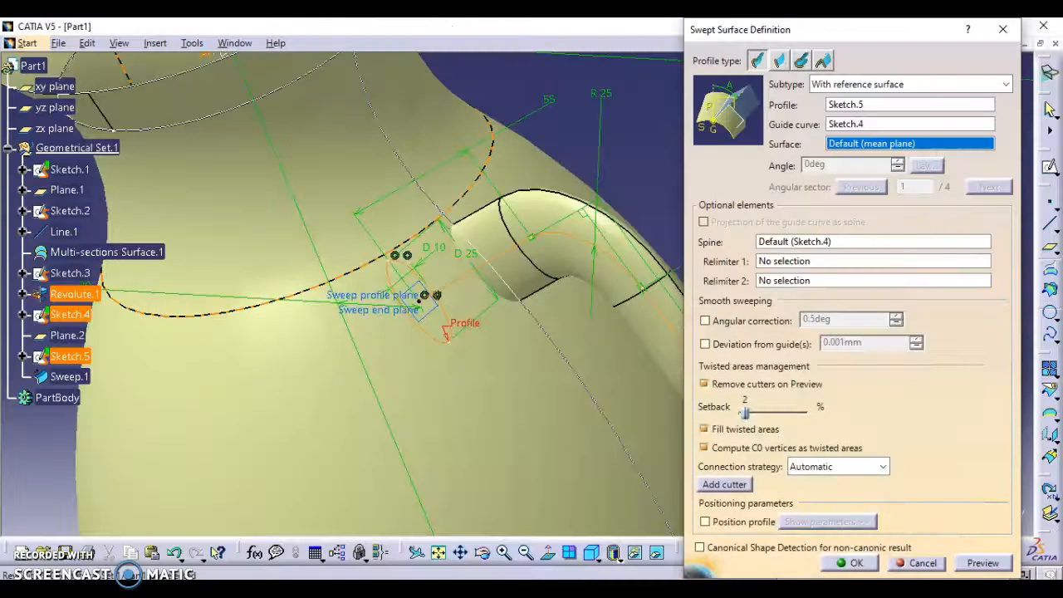
{"action": "left_click", "coordinate": [427, 296]}
{"action": "left_click", "coordinate": [929, 566]}
{"action": "left_click", "coordinate": [795, 271]}
{"action": "double_click", "coordinate": [417, 330]}
{"action": "mouse_move", "coordinate": [610, 285]}
{"action": "middle_mouse_down"}
{"action": "mouse_move", "coordinate": [600, 380]}
{"action": "mouse_move", "coordinate": [488, 310]}
{"action": "middle_mouse_up"}
{"action": "double_click", "coordinate": [415, 238]}
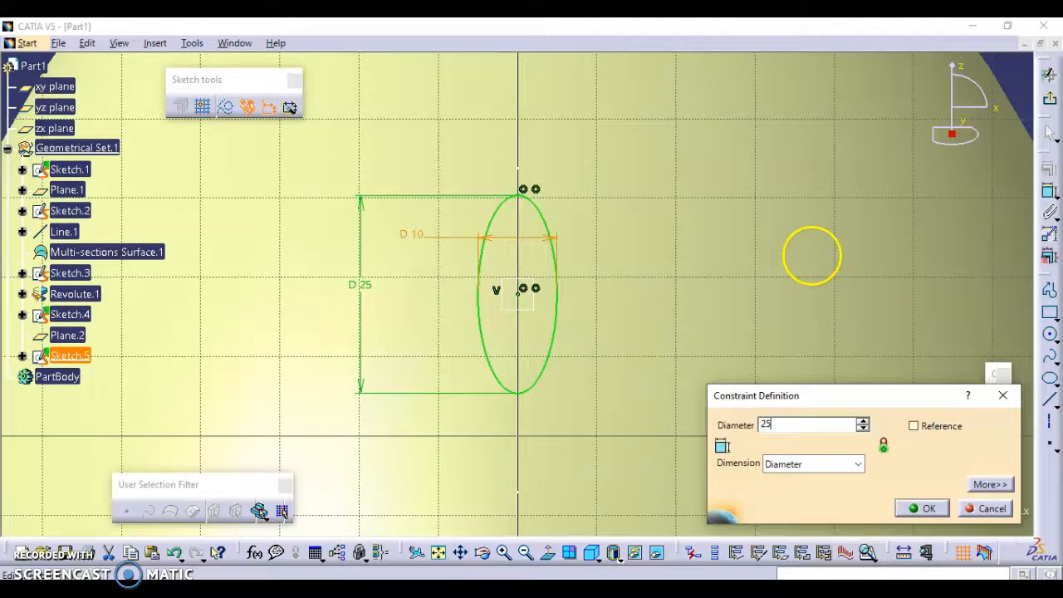
{"action": "left_click", "coordinate": [922, 508]}
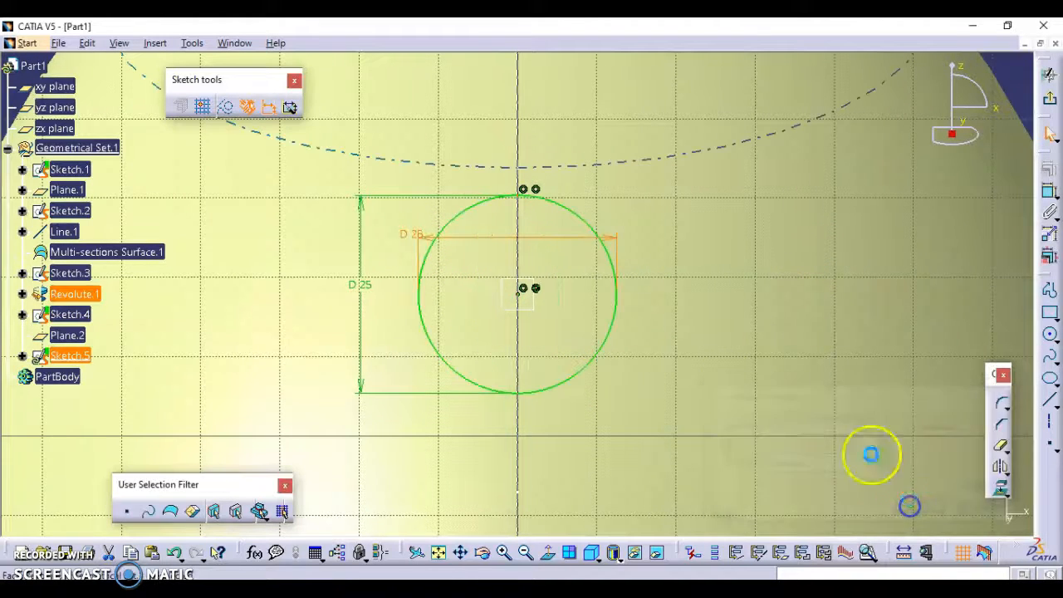
Set the ellipse's vertical diameter to 10 mm and exit the sketch
{"action": "double_click", "coordinate": [363, 284]}
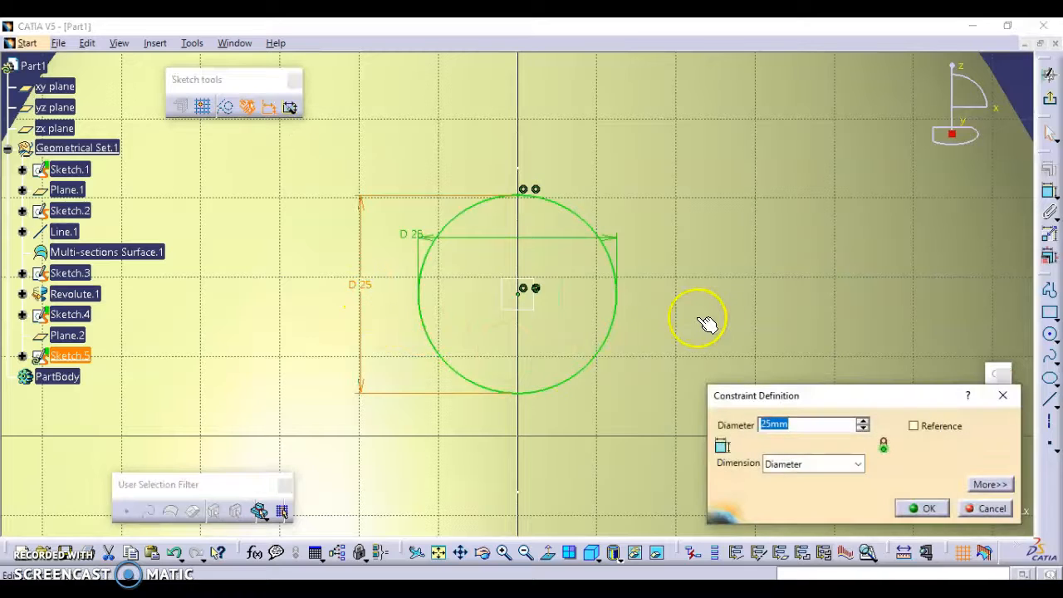
{"action": "left_click", "coordinate": [924, 511]}
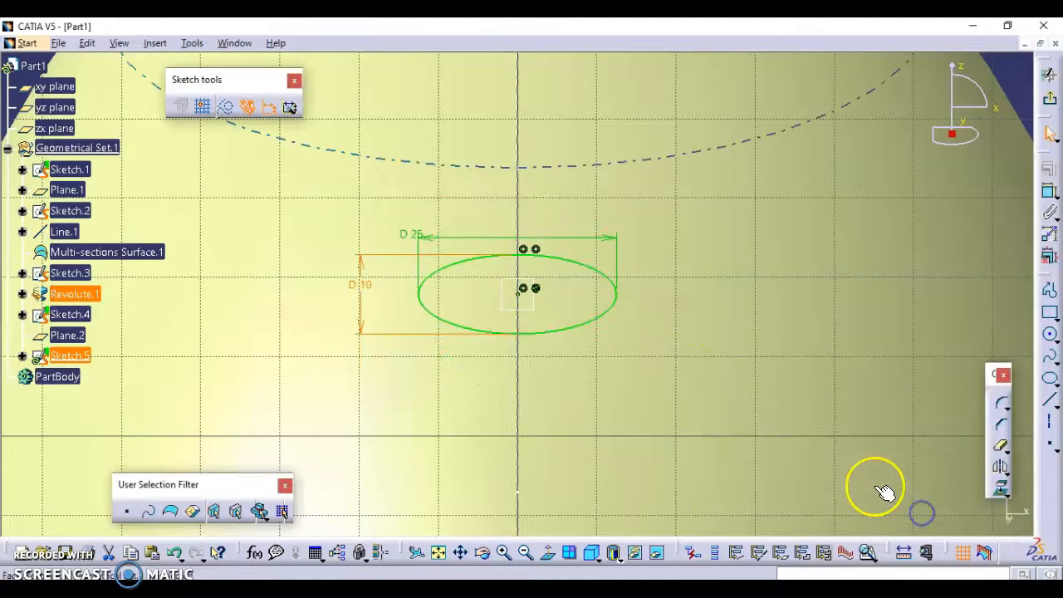
{"action": "left_click", "coordinate": [1048, 74]}
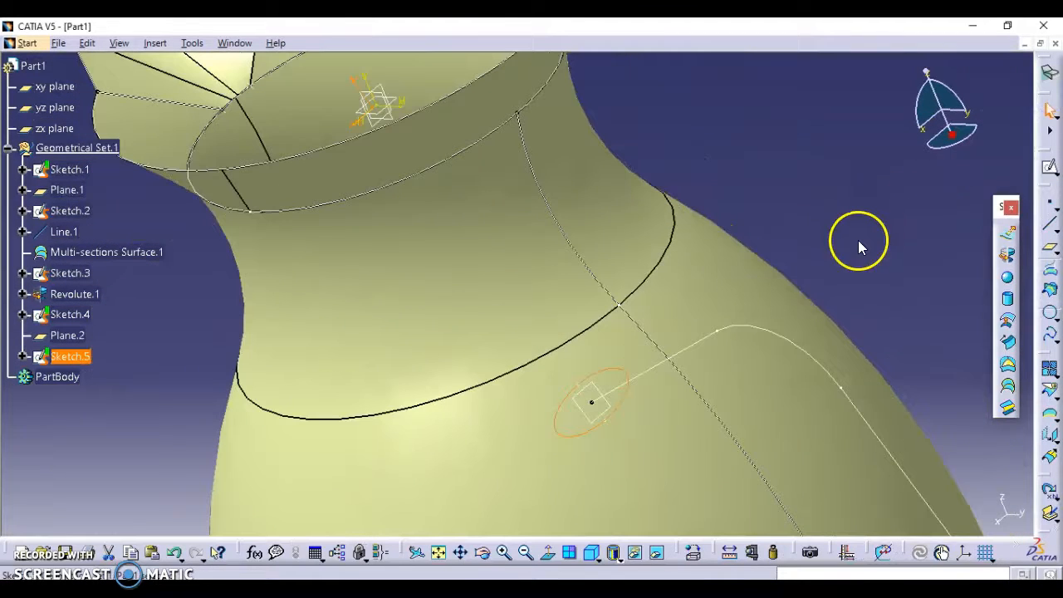
Create a swept surface using the ellipse sketch as profile and the handle sketch as guide curve, and show the jug in isometric view
{"action": "left_click", "coordinate": [1007, 341]}
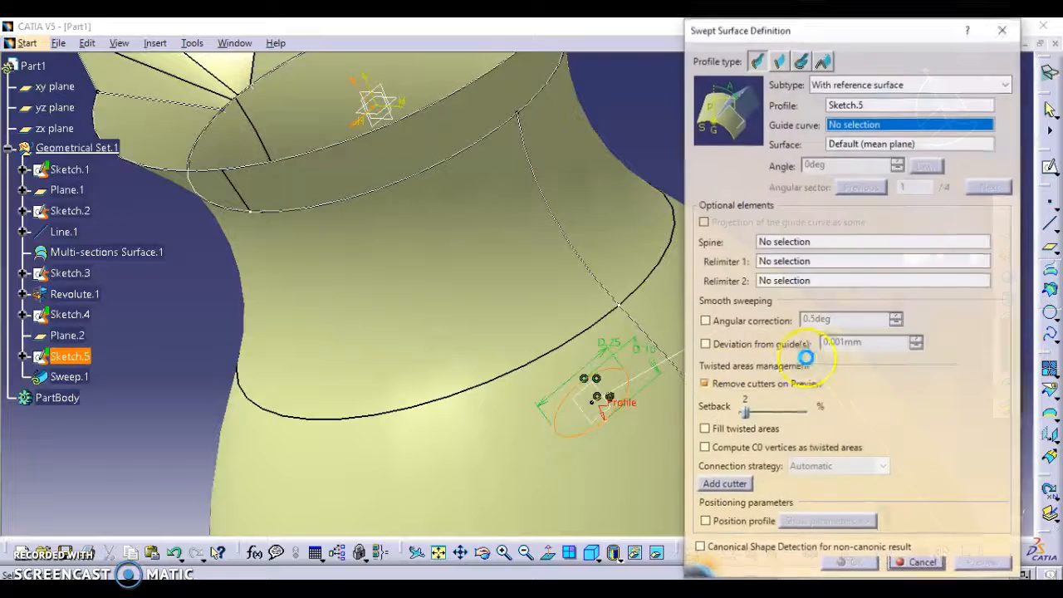
{"action": "middle_click_drag", "start_coordinate": [578, 327], "coordinate": [393, 234]}
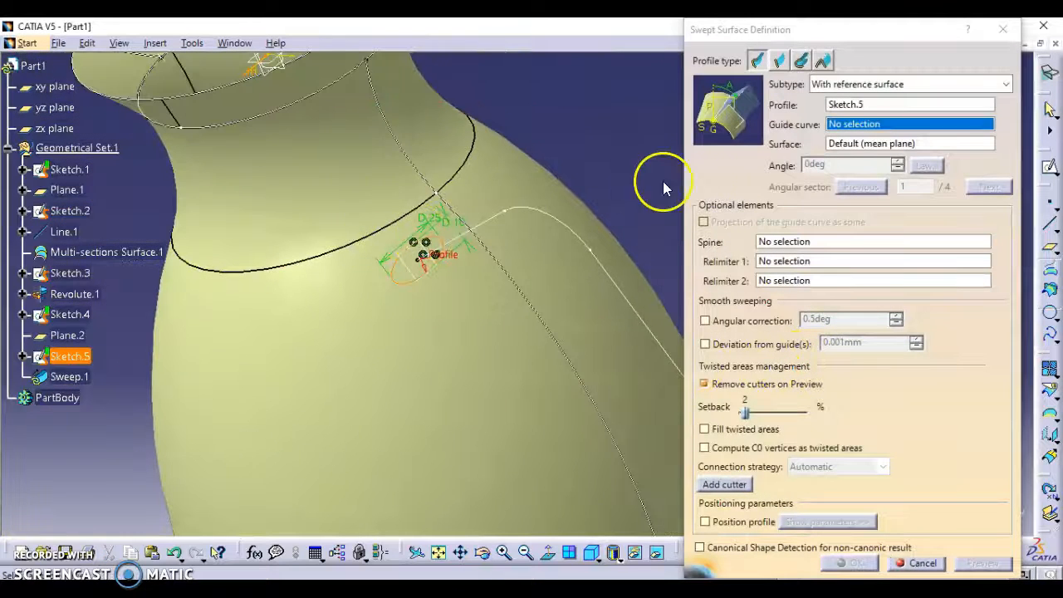
{"action": "left_click", "coordinate": [909, 104]}
{"action": "left_click", "coordinate": [438, 263]}
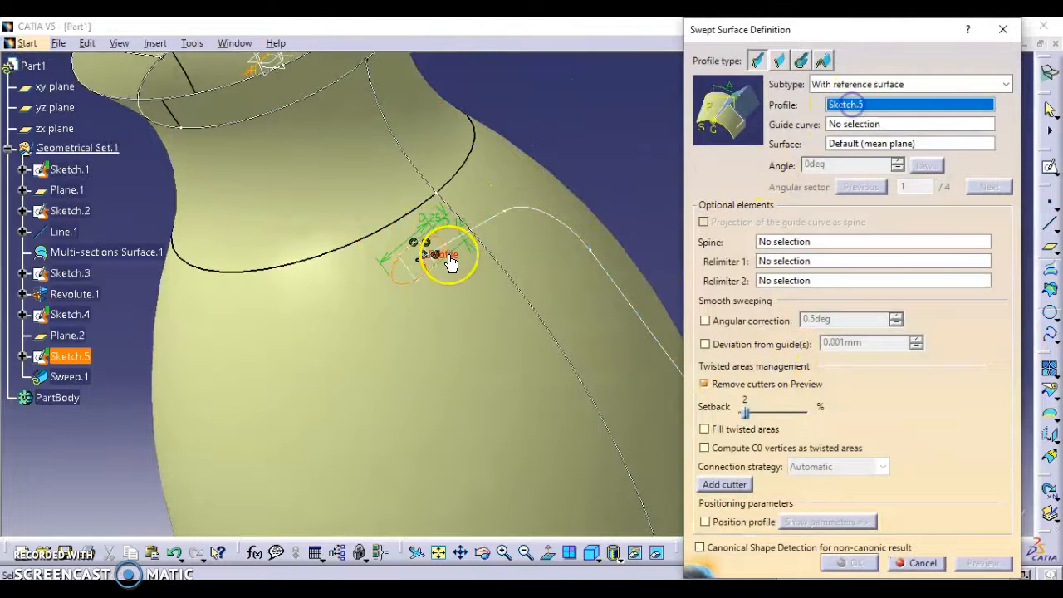
{"action": "left_click", "coordinate": [896, 124]}
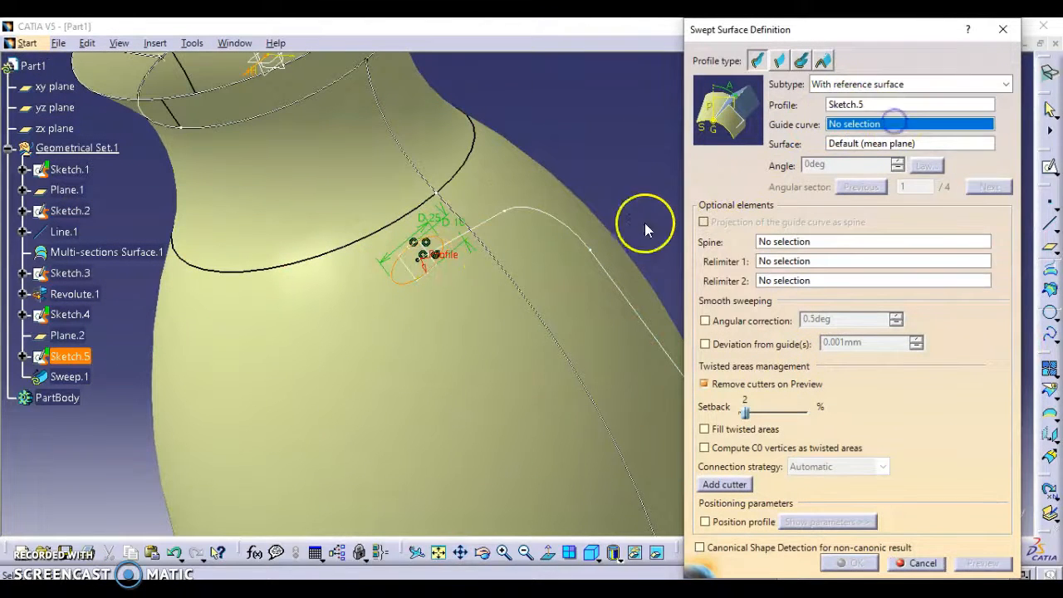
{"action": "left_click", "coordinate": [584, 241]}
{"action": "middle_click_drag", "start_coordinate": [584, 241], "coordinate": [584, 315]}
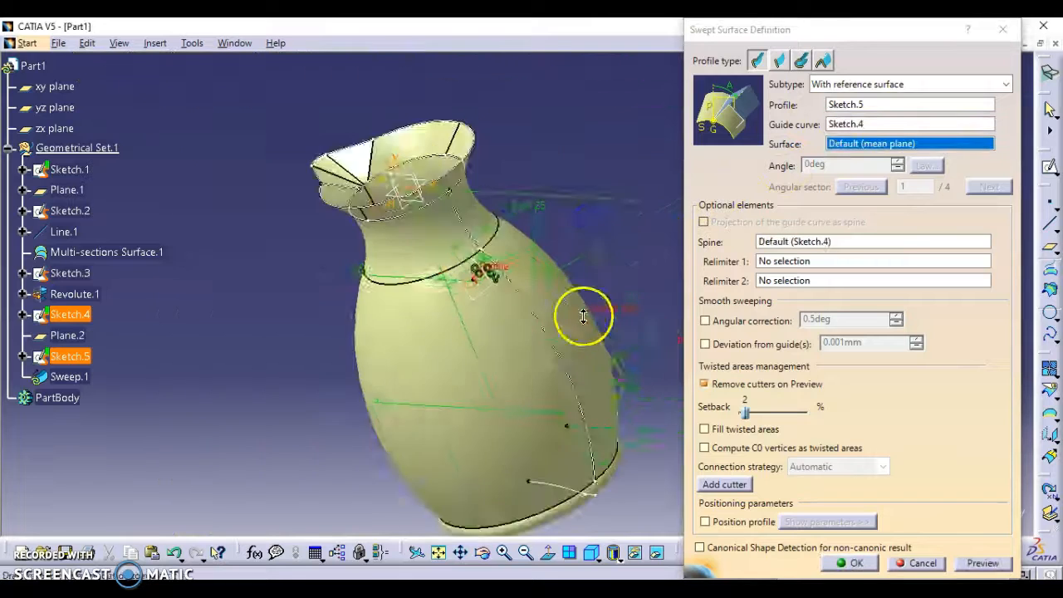
{"action": "left_click", "coordinate": [968, 562]}
{"action": "left_click", "coordinate": [854, 563]}
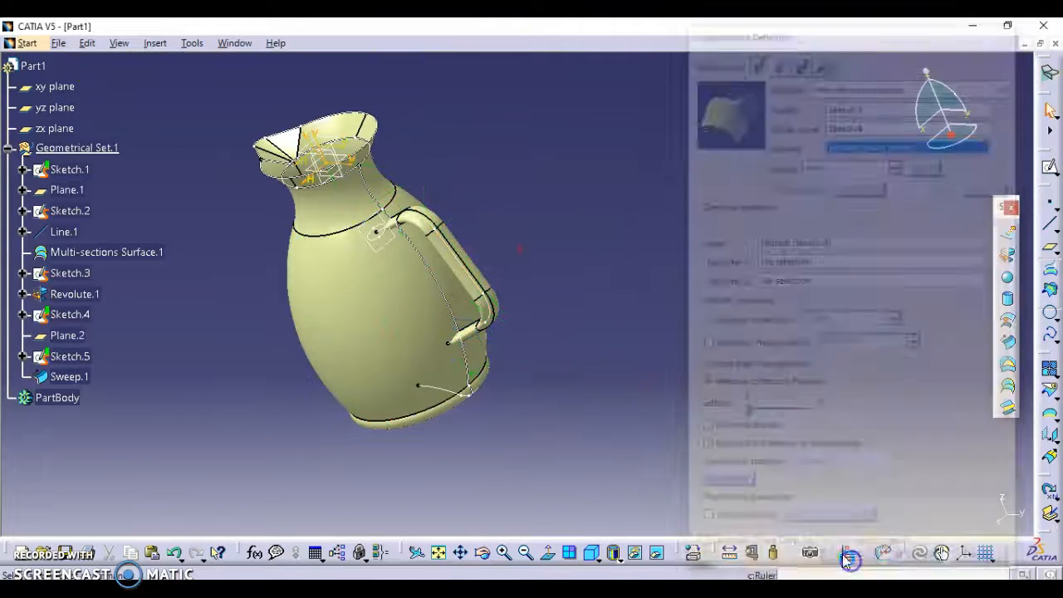
{"action": "left_click", "coordinate": [591, 552]}
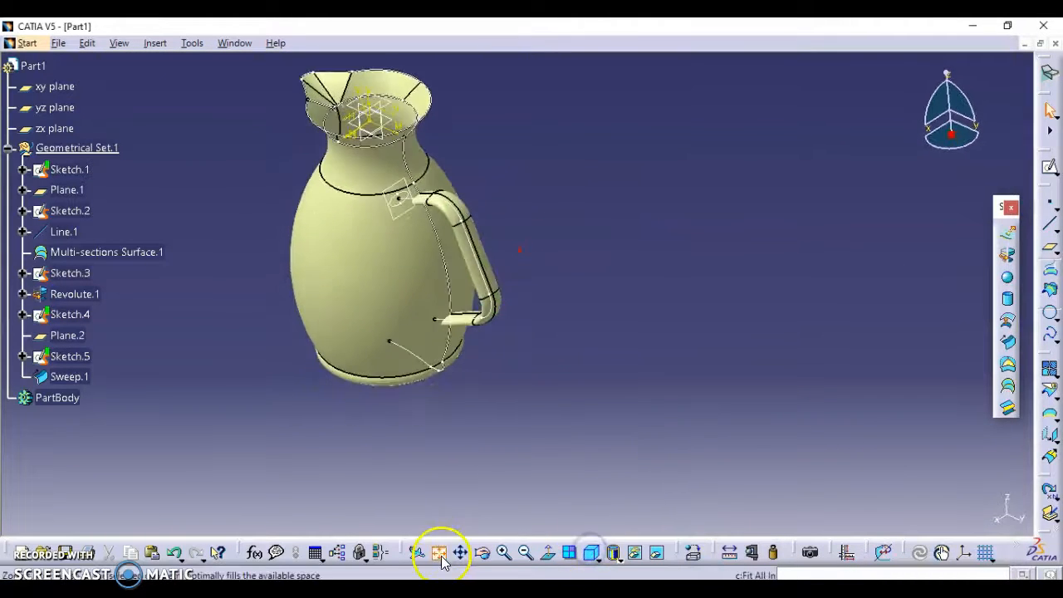
Switch to the workshop PDF and read the instructions for splitting the swept surface and saving the file
{"action": "left_click", "coordinate": [428, 594]}
{"action": "scroll", "coordinate": [656, 427], "scroll_direction": "down", "scroll_amount": 4}
{"action": "scroll", "coordinate": [656, 427], "scroll_direction": "down", "scroll_amount": 3}
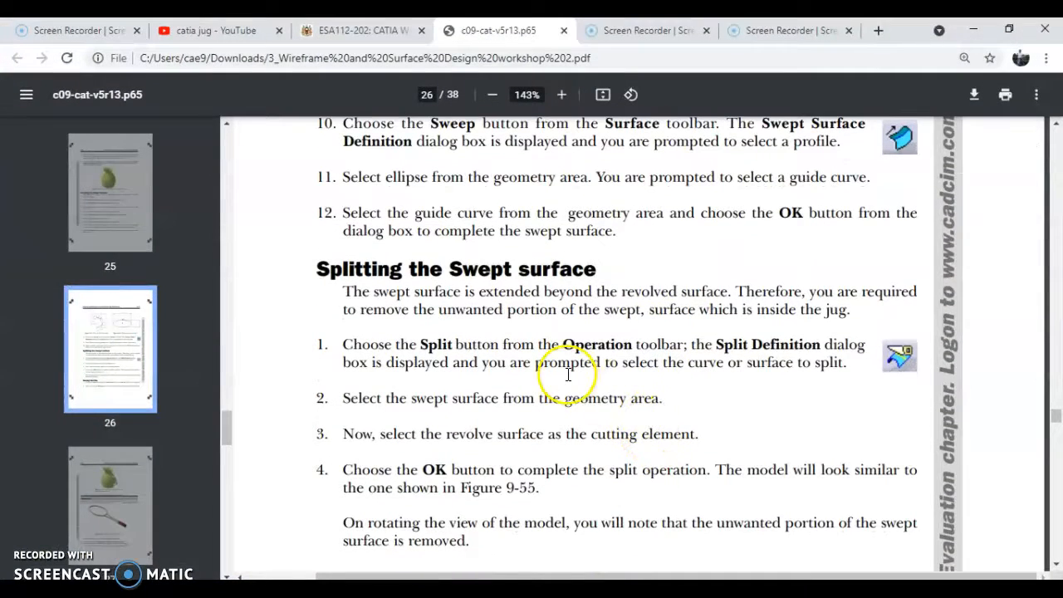
{"action": "scroll", "coordinate": [524, 347], "scroll_direction": "up", "scroll_amount": 4}
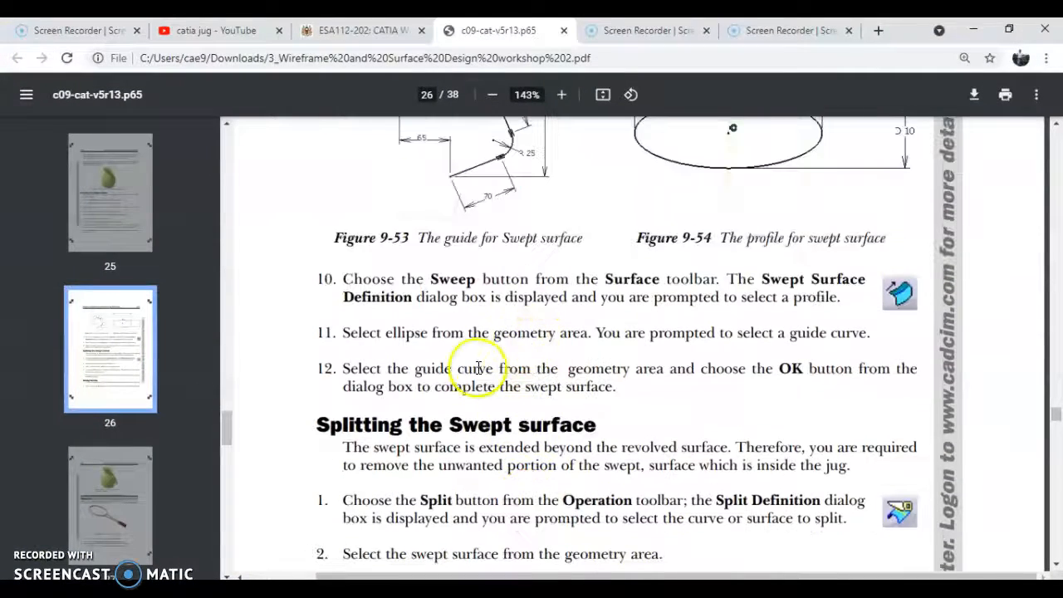
{"action": "scroll", "coordinate": [455, 412], "scroll_direction": "down", "scroll_amount": 4}
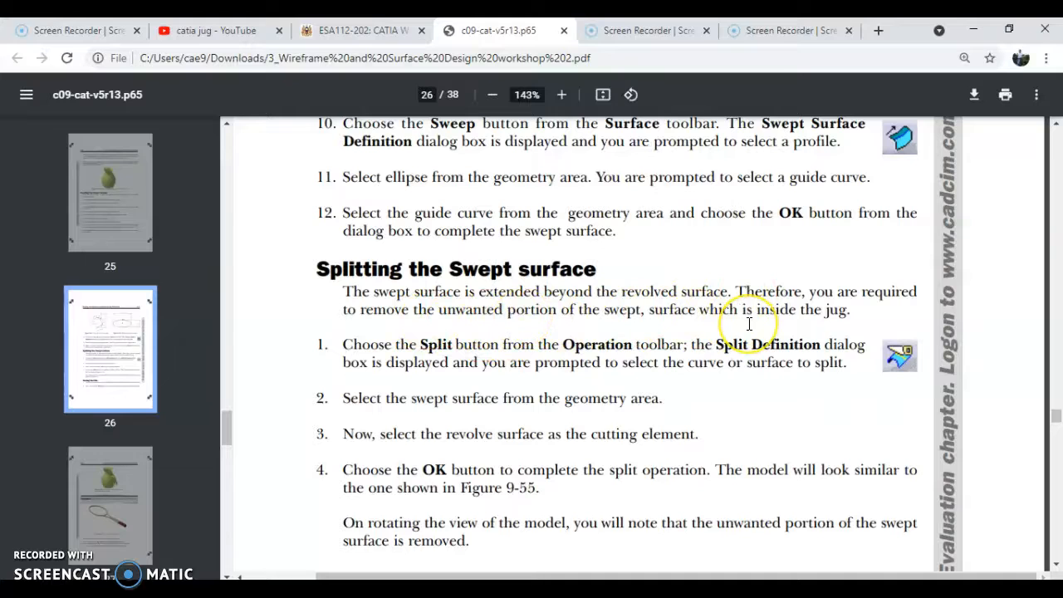
{"action": "scroll", "coordinate": [648, 413], "scroll_direction": "down", "scroll_amount": 4}
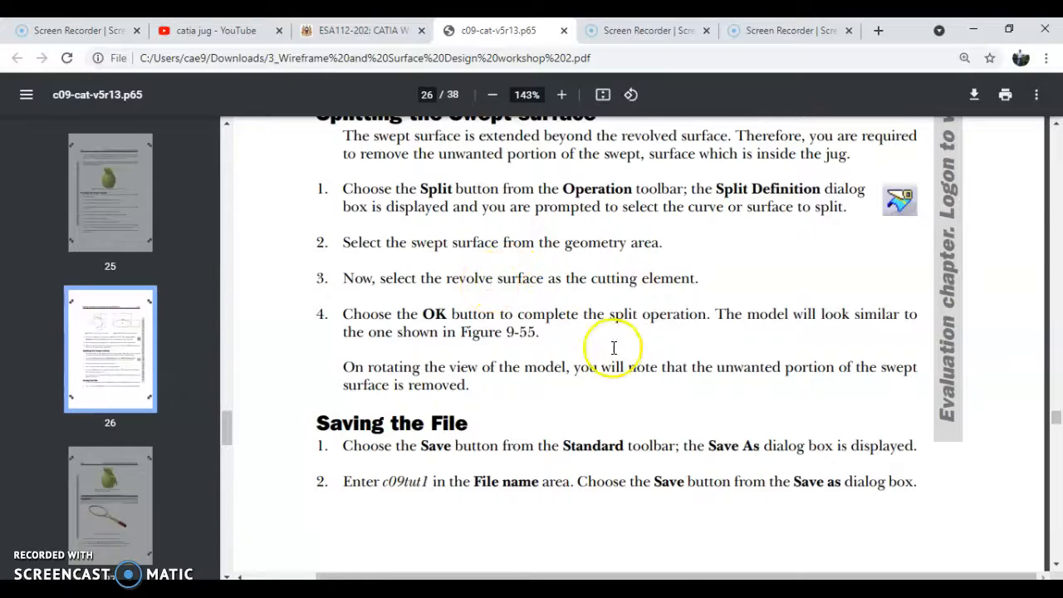
Switch back to CATIA and split the swept handle with the revolved jug body as cutting element, removing the portion inside the jug
{"action": "key", "text": "alt+Tab"}
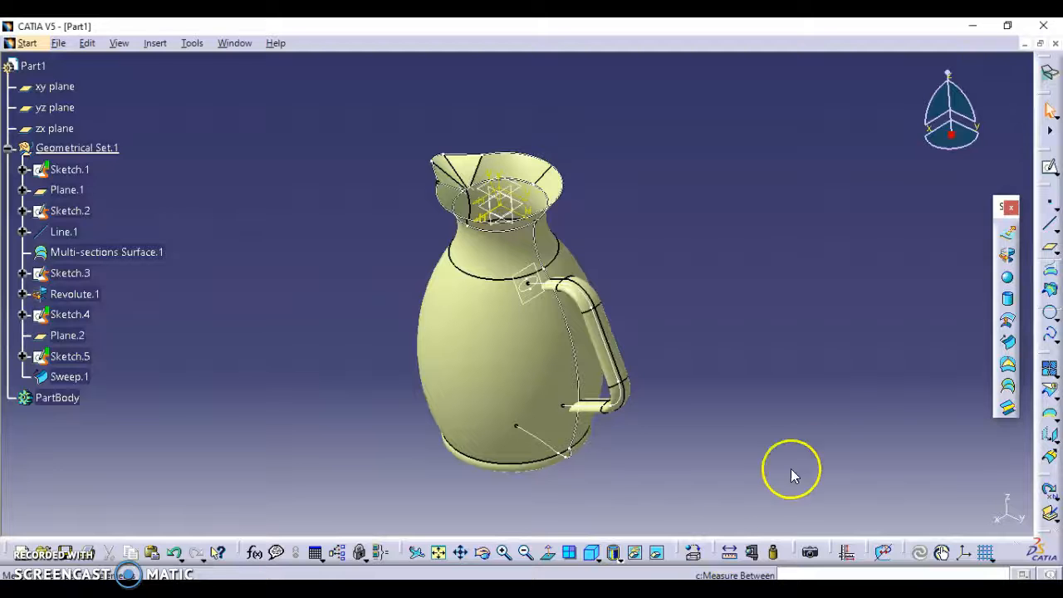
{"action": "left_click", "coordinate": [1050, 396]}
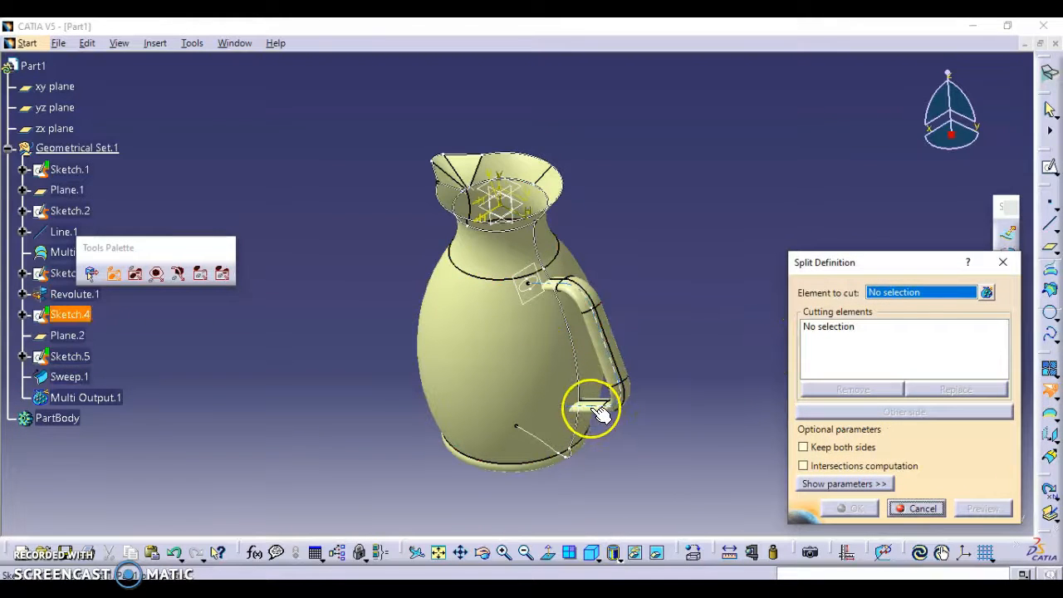
{"action": "left_click", "coordinate": [596, 291]}
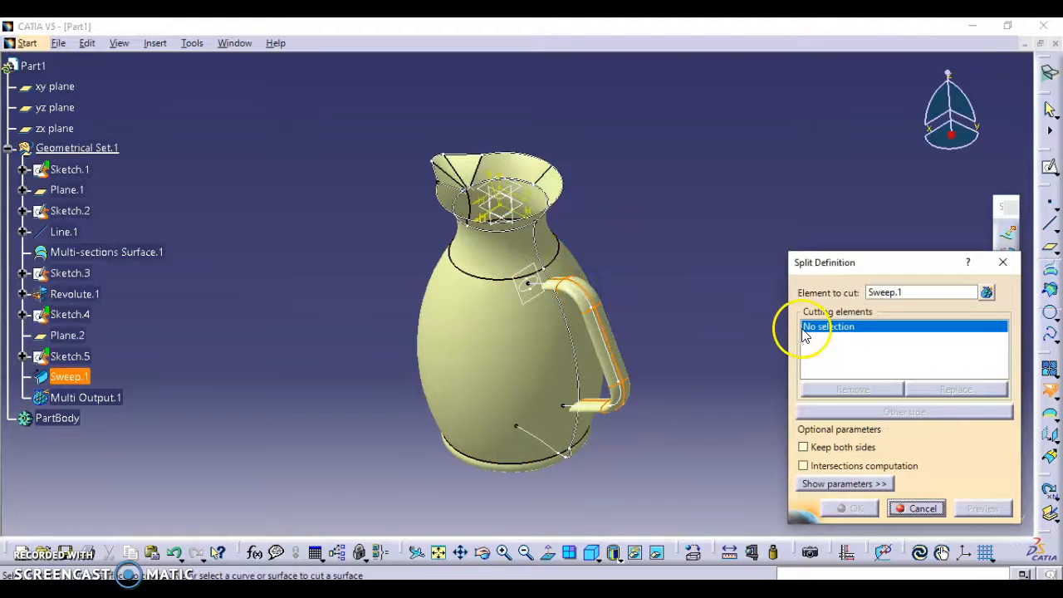
{"action": "left_click", "coordinate": [498, 353]}
{"action": "middle_click_drag", "start_coordinate": [552, 386], "coordinate": [700, 264]}
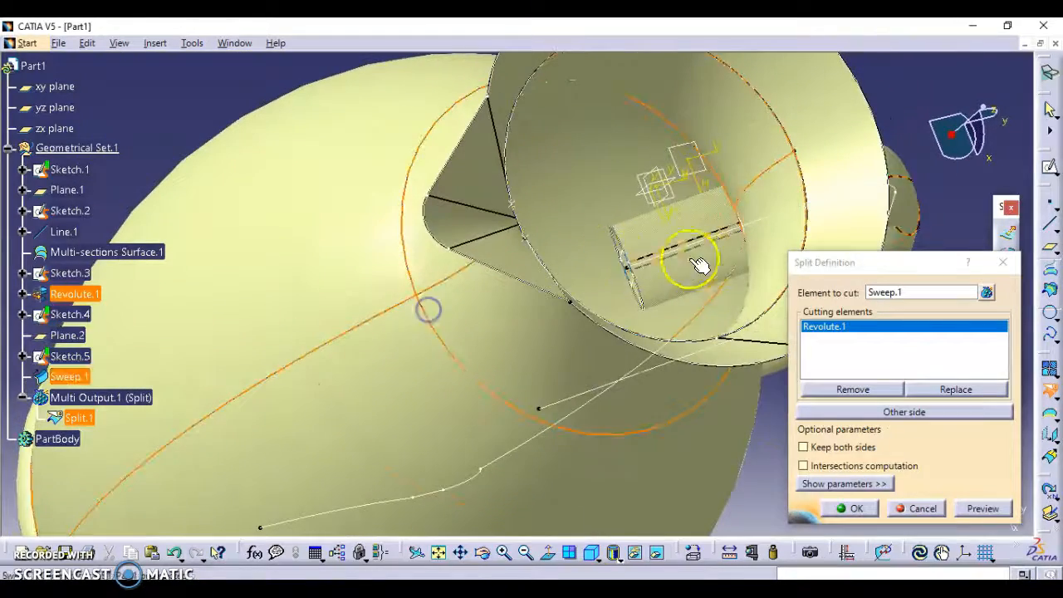
{"action": "left_click", "coordinate": [973, 507]}
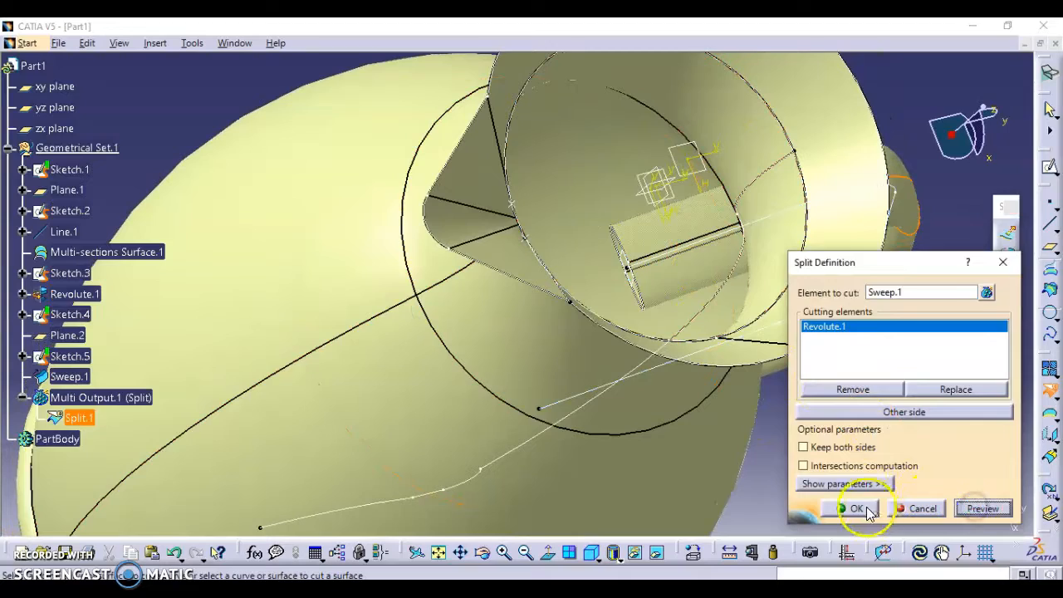
{"action": "left_click", "coordinate": [856, 508]}
{"action": "middle_click_drag", "start_coordinate": [586, 361], "coordinate": [513, 573]}
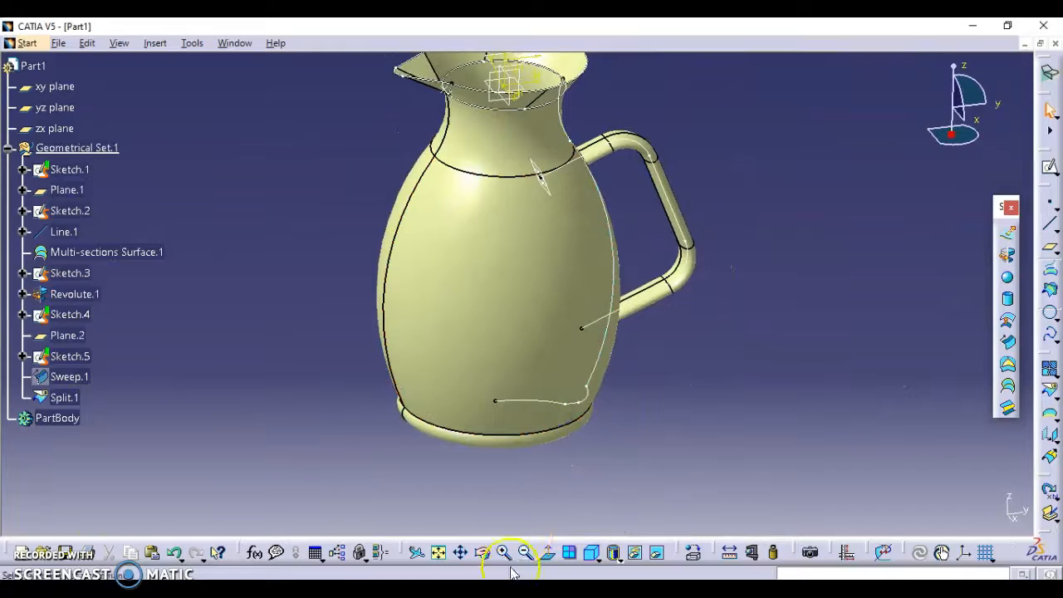
Switch to the workshop PDF and compare the model with the figure of the finished jug after the split
{"action": "key", "text": "alt+Tab"}
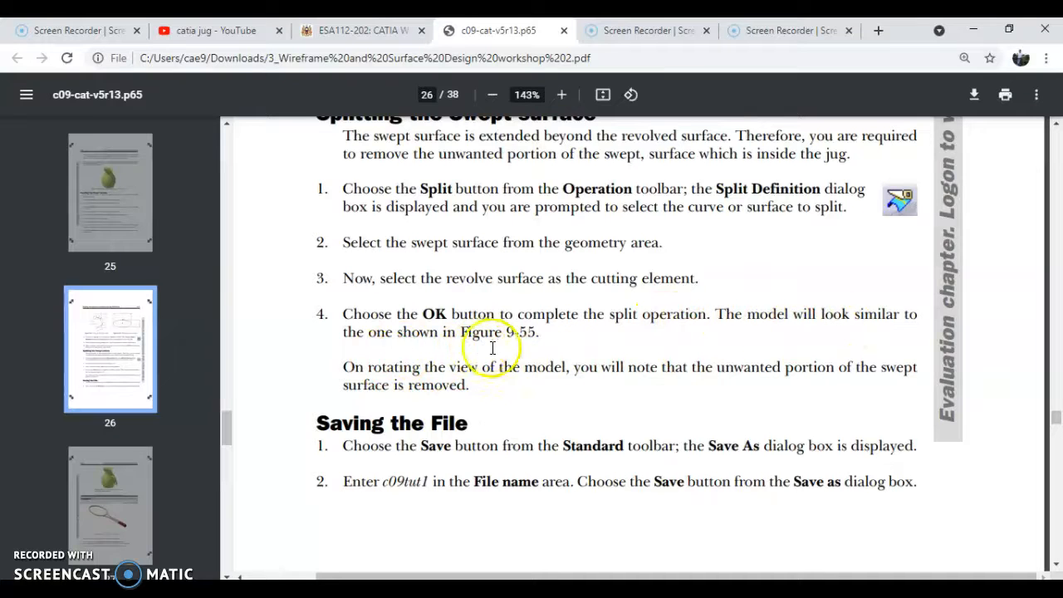
{"action": "scroll", "coordinate": [524, 339], "scroll_direction": "down", "scroll_amount": 1}
{"action": "scroll", "coordinate": [524, 340], "scroll_direction": "down", "scroll_amount": 8}
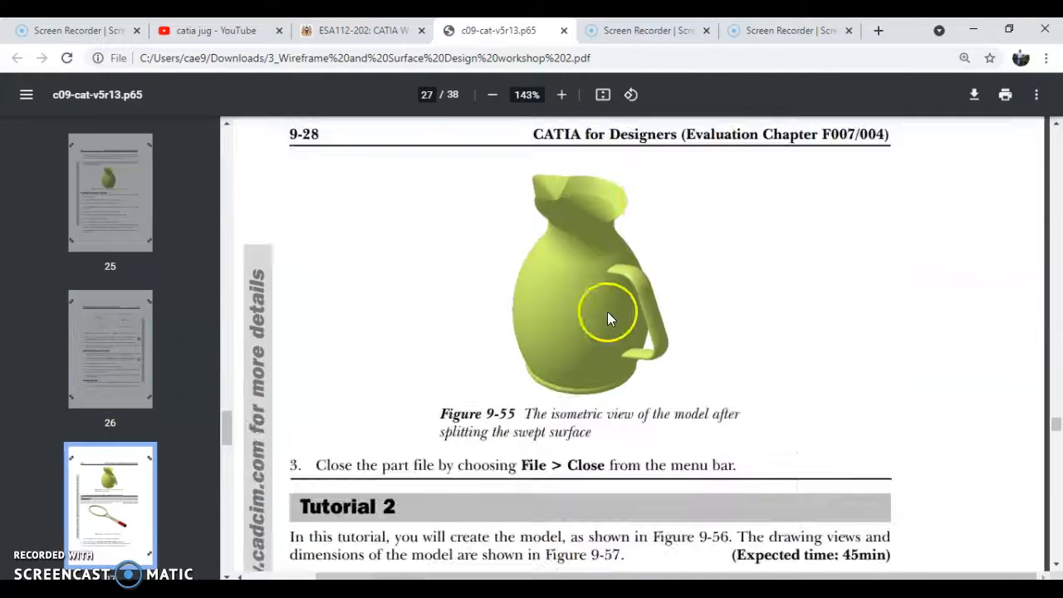
{"action": "scroll", "coordinate": [618, 365], "scroll_direction": "up", "scroll_amount": 8}
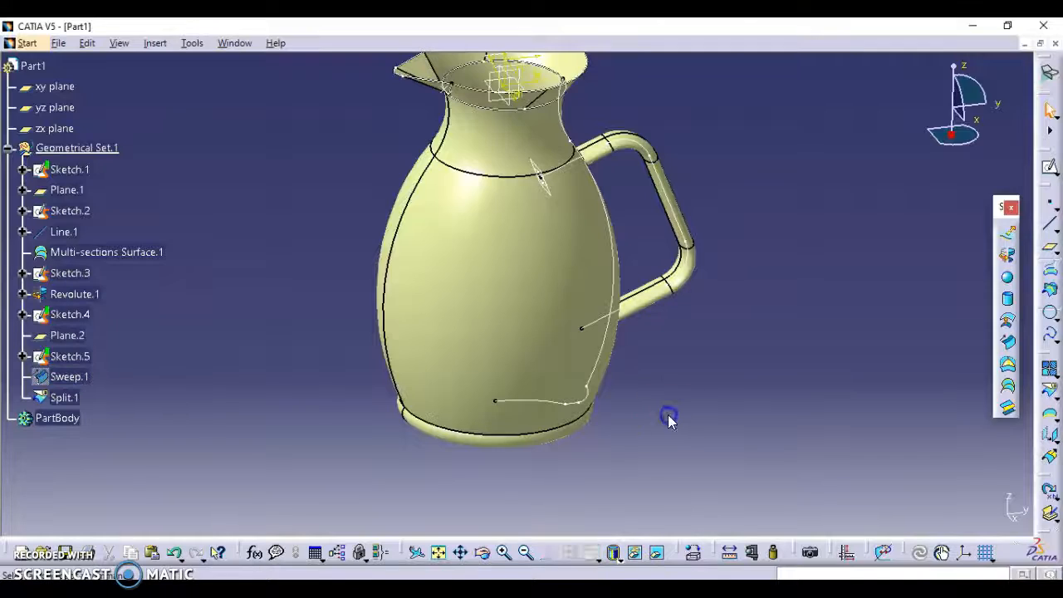
Return to CATIA, switch the jug part to the Part Design workbench, and undock the surface-based feature tools into the work area
{"action": "left_click", "coordinate": [590, 562]}
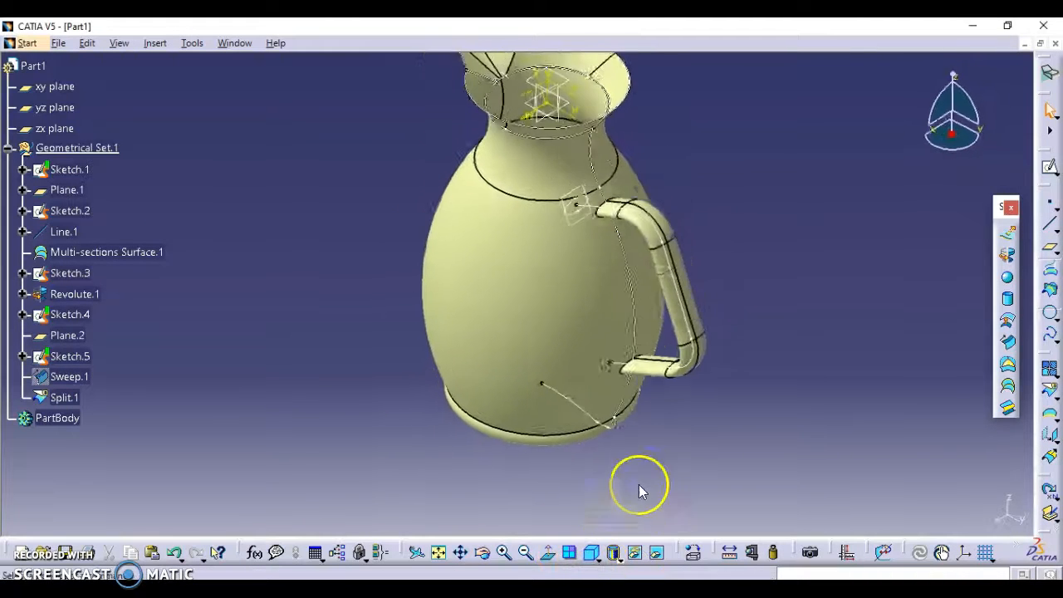
{"action": "middle_click_drag", "start_coordinate": [448, 428], "coordinate": [439, 496]}
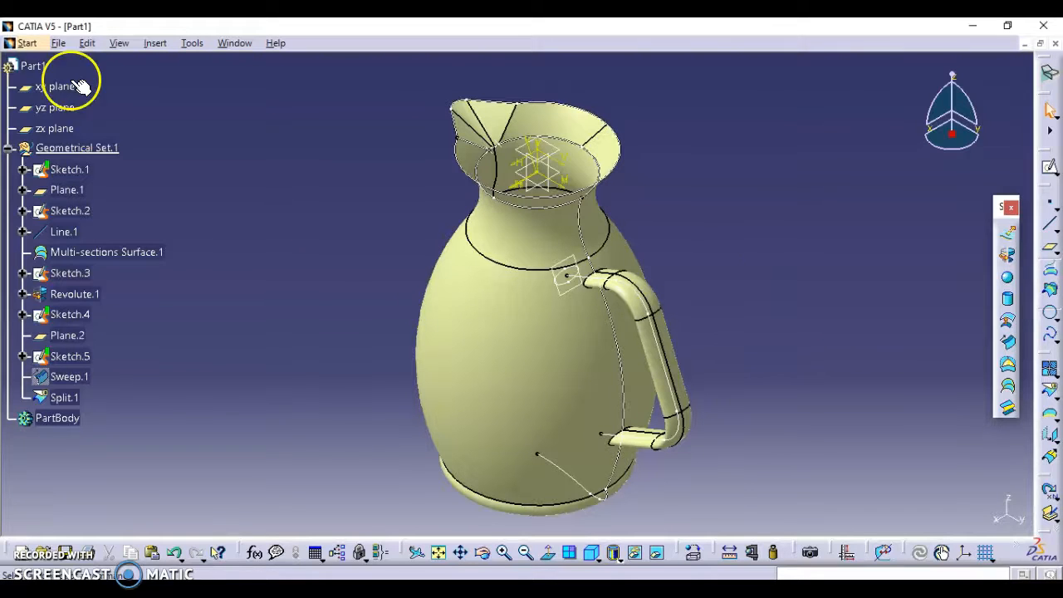
{"action": "left_click", "coordinate": [26, 42]}
{"action": "mouse_move", "coordinate": [56, 114]}
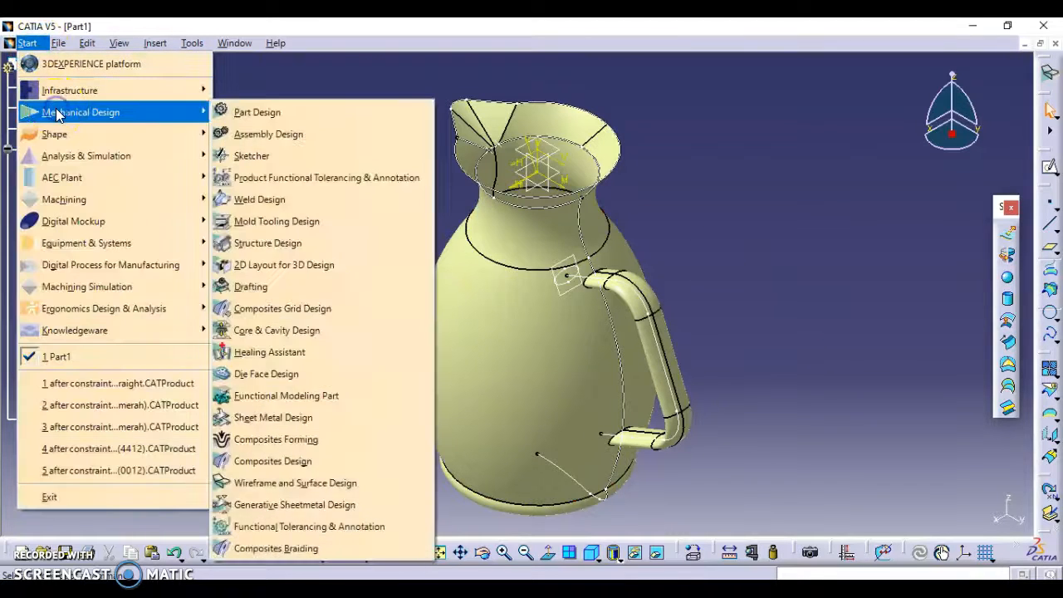
{"action": "left_click", "coordinate": [230, 108]}
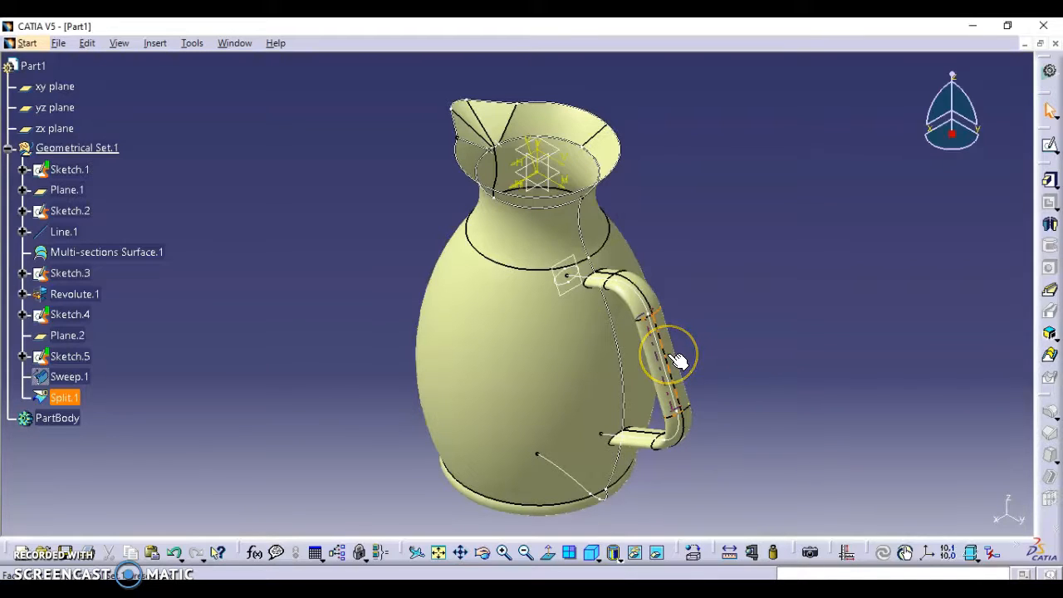
{"action": "left_click", "coordinate": [726, 367]}
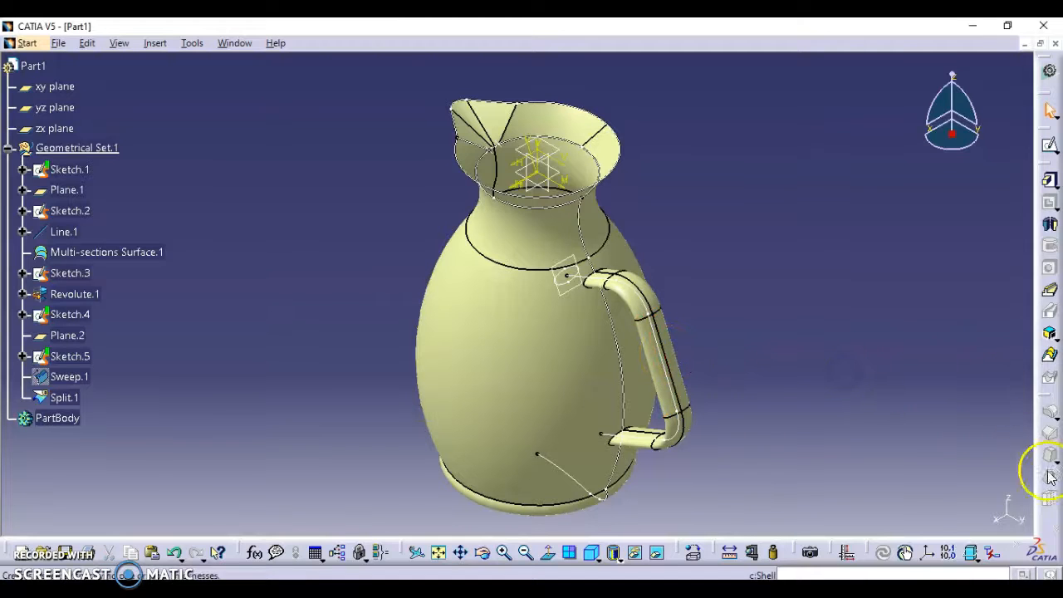
{"action": "left_click_drag", "start_coordinate": [1052, 533], "coordinate": [948, 347]}
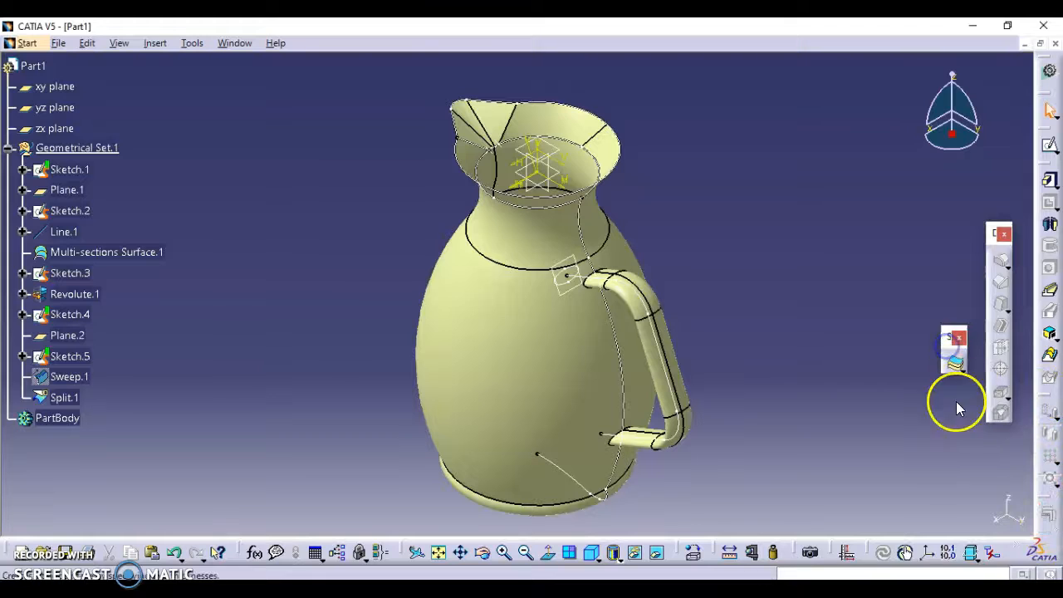
Try to convert the split handle surface directly into a solid with Close Surface
{"action": "left_click", "coordinate": [959, 369]}
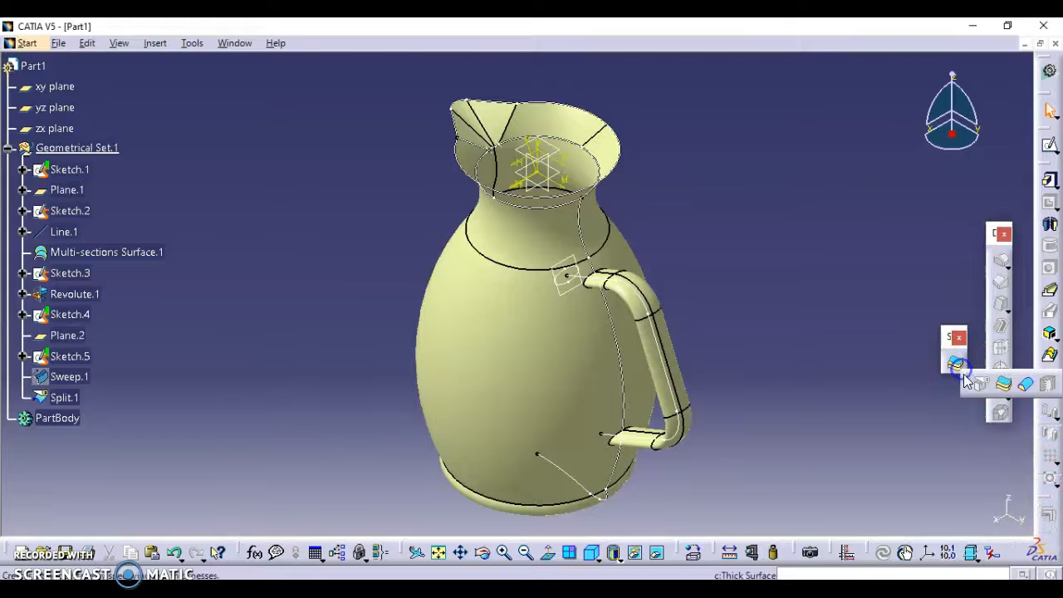
{"action": "left_click", "coordinate": [1007, 390]}
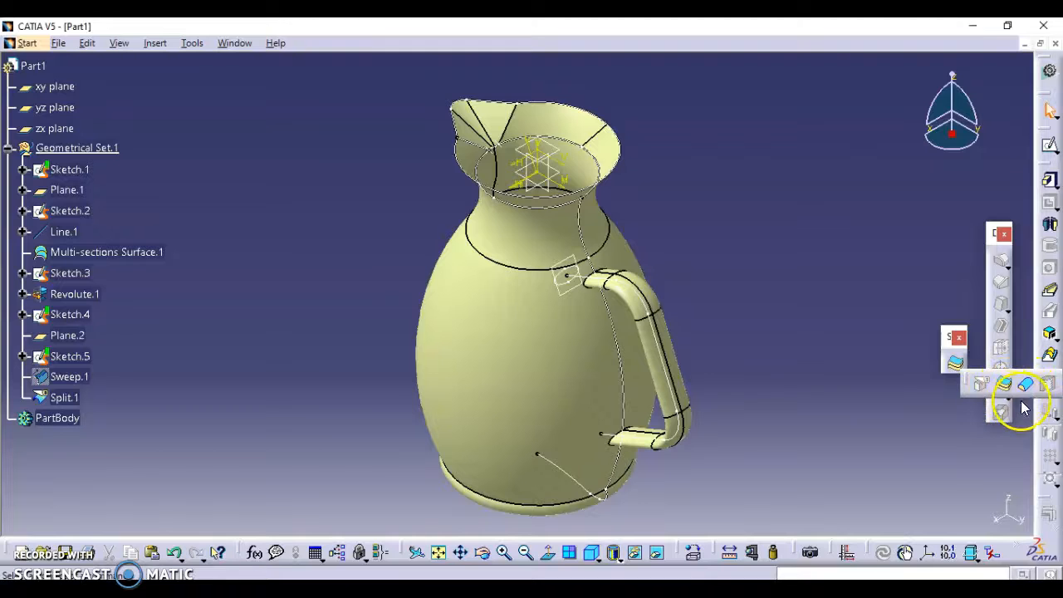
{"action": "left_click", "coordinate": [1024, 384]}
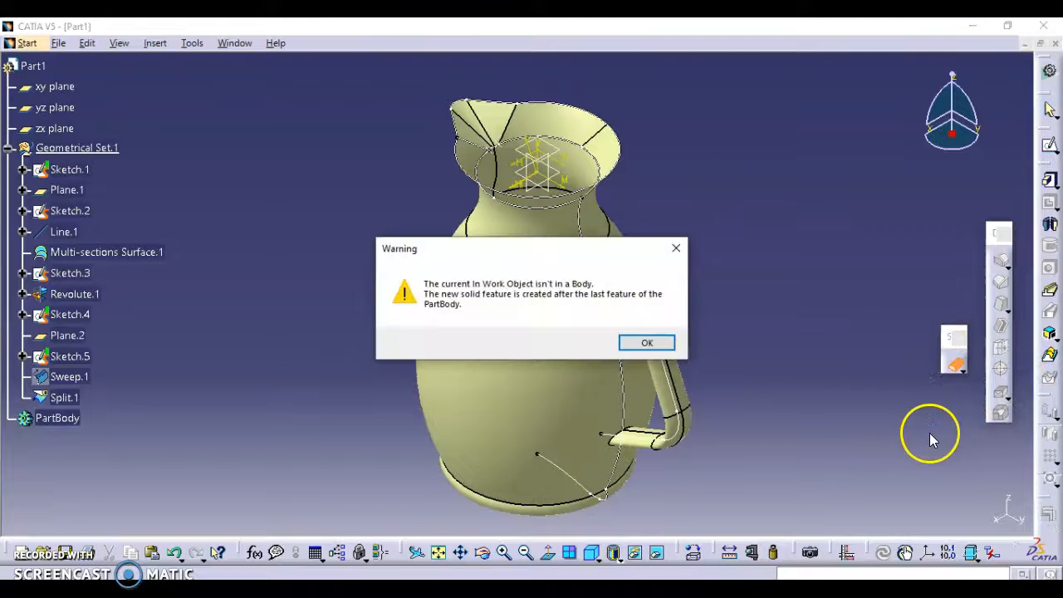
{"action": "left_click", "coordinate": [643, 341]}
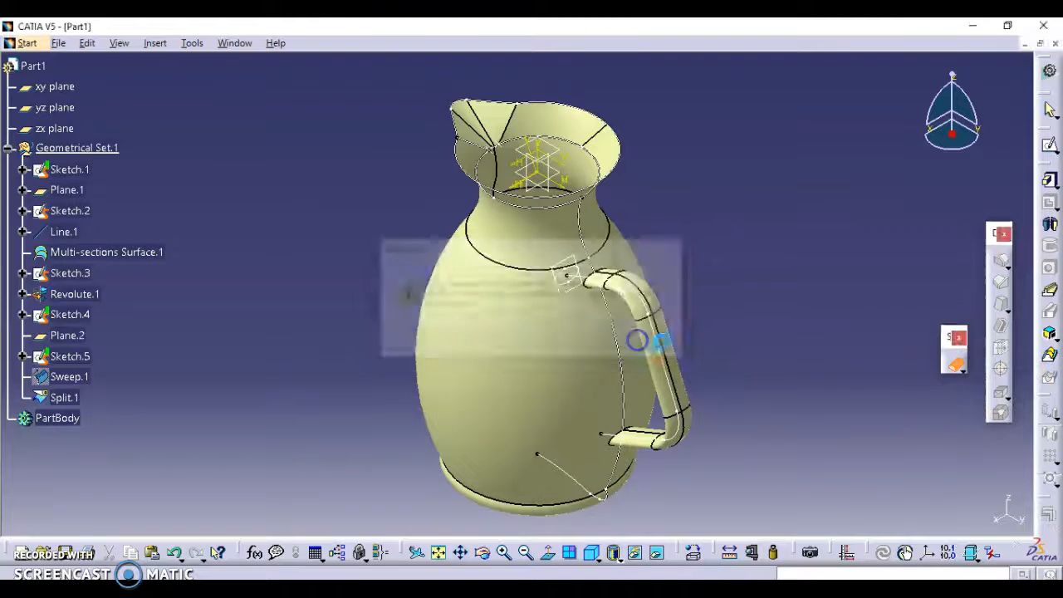
{"action": "left_click", "coordinate": [631, 296]}
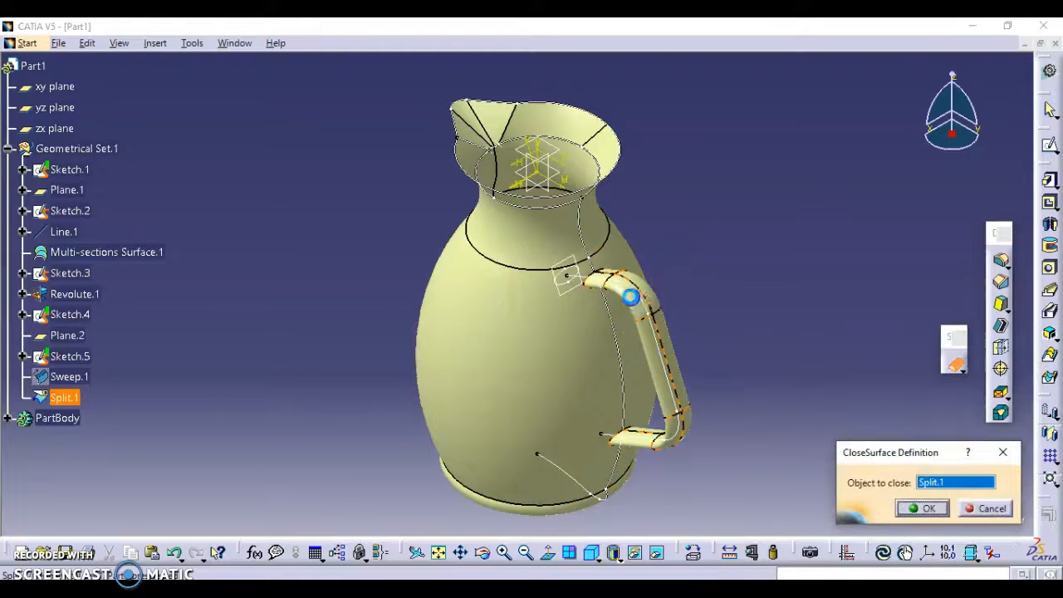
{"action": "left_click", "coordinate": [914, 508]}
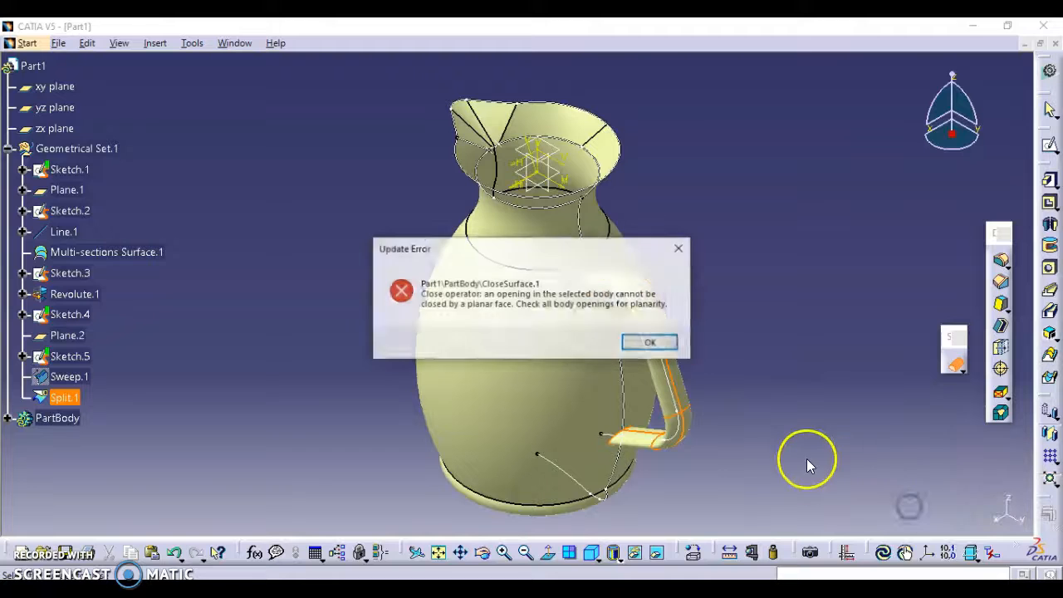
{"action": "left_click", "coordinate": [649, 342]}
{"action": "middle_click_drag", "start_coordinate": [620, 372], "coordinate": [675, 360]}
{"action": "middle_click_drag", "start_coordinate": [794, 376], "coordinate": [532, 324]}
{"action": "left_click", "coordinate": [981, 511]}
Hide the revolved jug body to expose the open ends of the handle
{"action": "middle_click_drag", "start_coordinate": [806, 404], "coordinate": [591, 368]}
{"action": "left_click", "coordinate": [71, 293]}
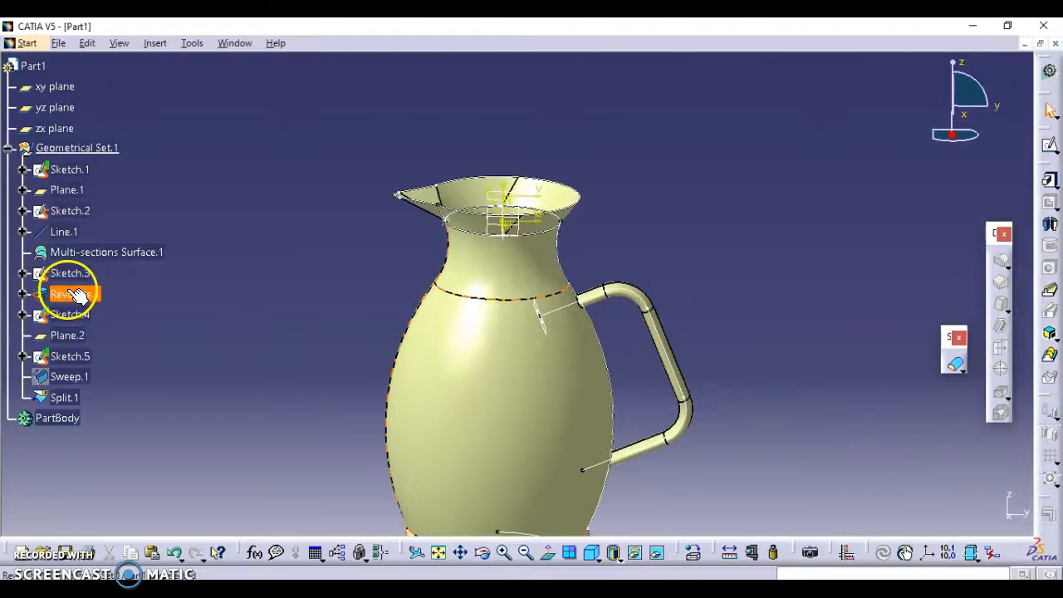
{"action": "right_click", "coordinate": [76, 292]}
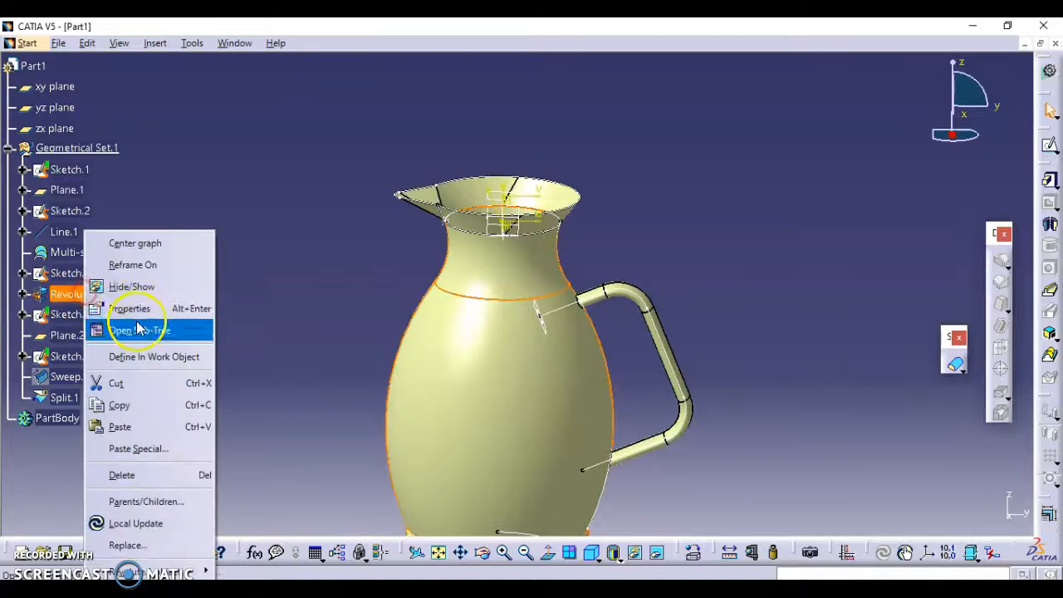
{"action": "left_click", "coordinate": [132, 286]}
{"action": "middle_click_drag", "start_coordinate": [484, 370], "coordinate": [615, 143]}
{"action": "left_click", "coordinate": [841, 206]}
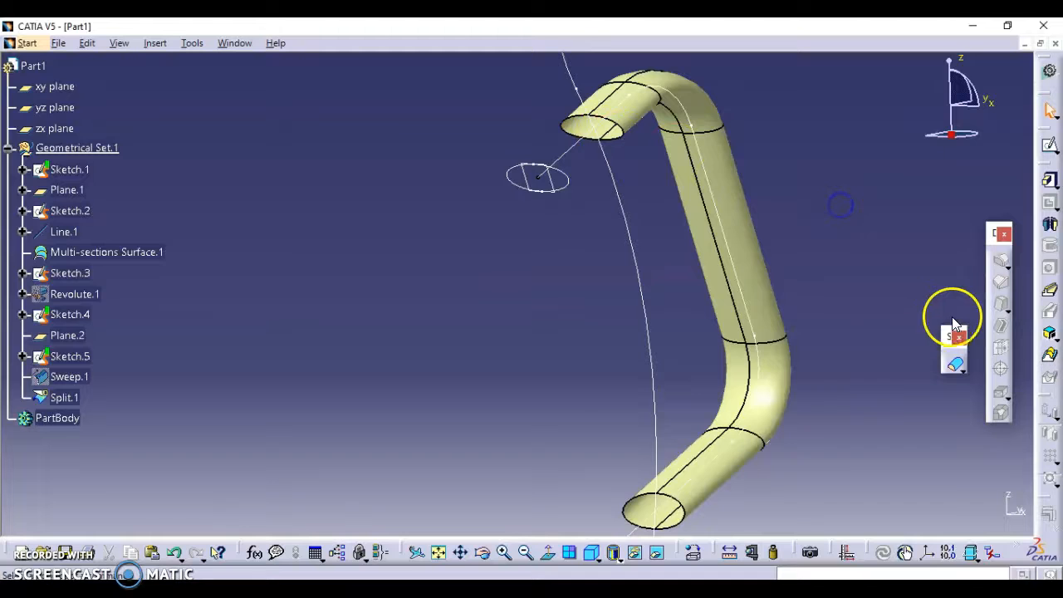
Switch to the Wireframe and Surface Design workbench and cap the handle's upper open end with a Fill surface on its edge
{"action": "left_click", "coordinate": [28, 44]}
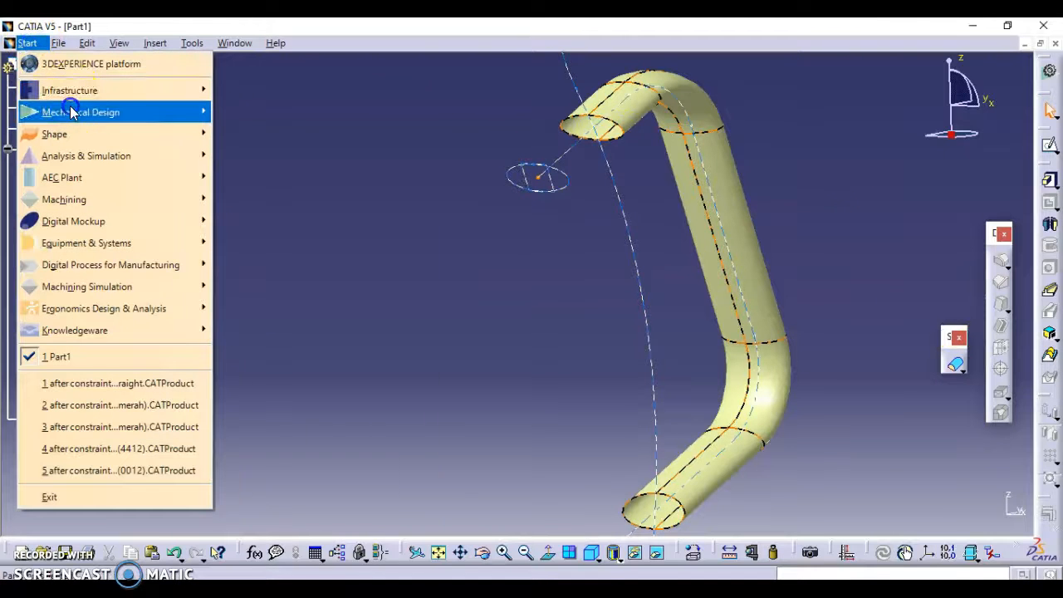
{"action": "mouse_move", "coordinate": [75, 112]}
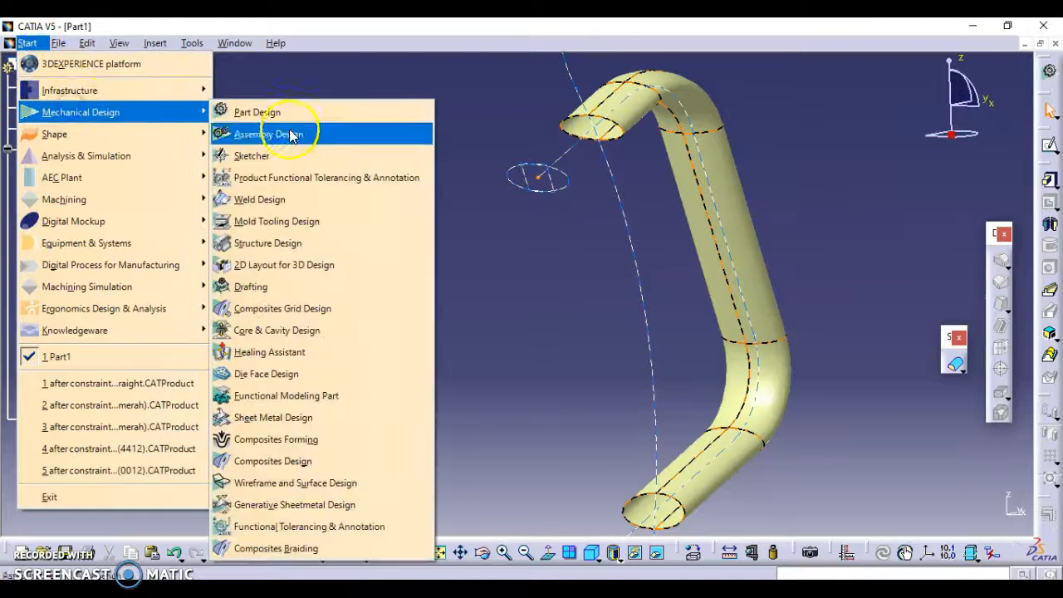
{"action": "left_click", "coordinate": [264, 485]}
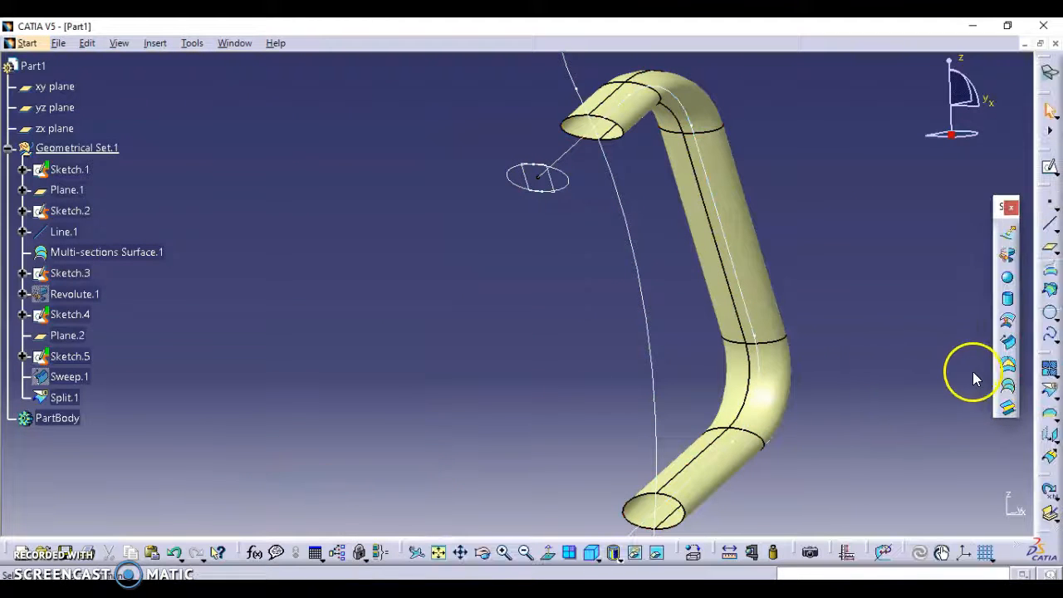
{"action": "left_click", "coordinate": [1005, 368]}
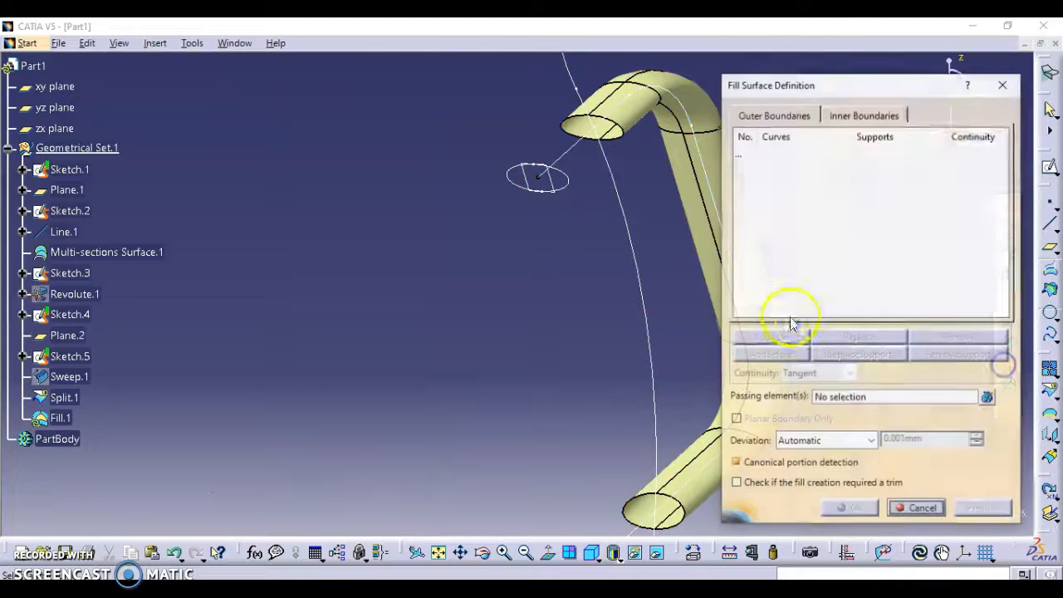
{"action": "left_click", "coordinate": [590, 139]}
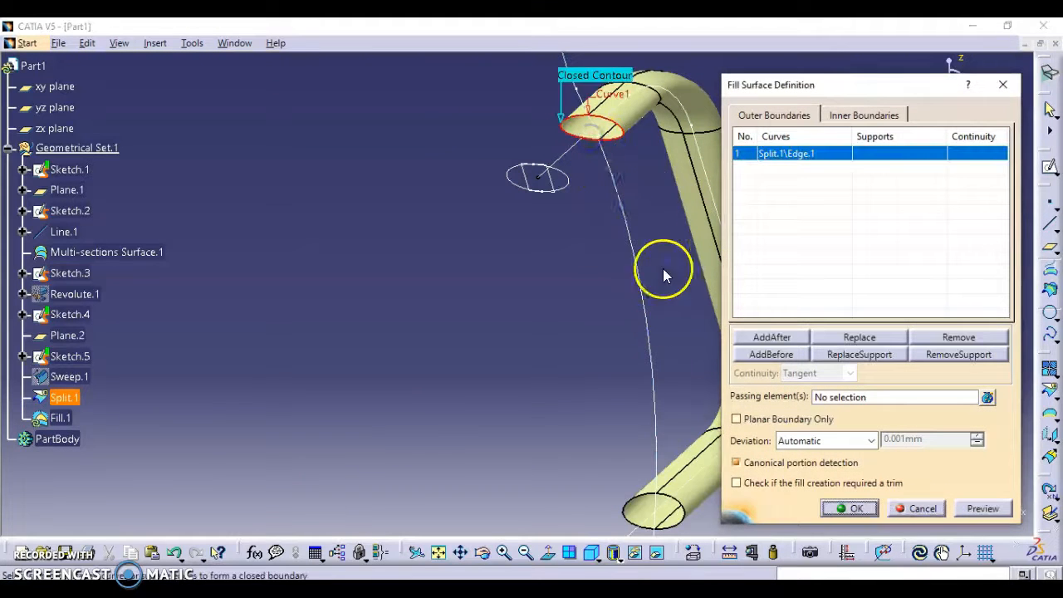
{"action": "middle_click_drag", "start_coordinate": [666, 390], "coordinate": [623, 348]}
{"action": "left_click", "coordinate": [845, 508]}
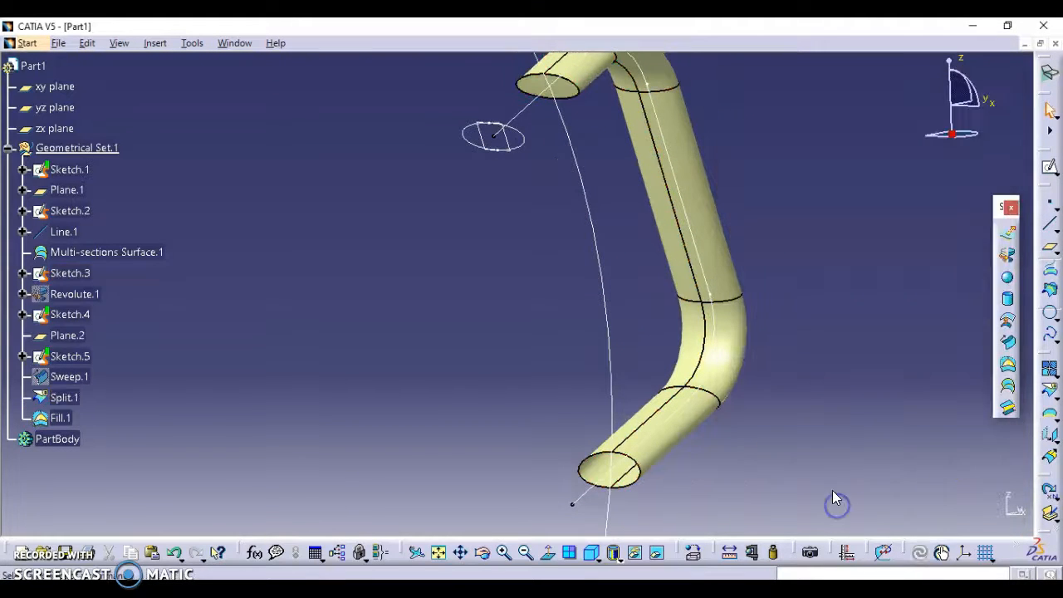
Cap the handle's lower open end with a Fill surface bounded by its edge
{"action": "left_click", "coordinate": [1006, 364]}
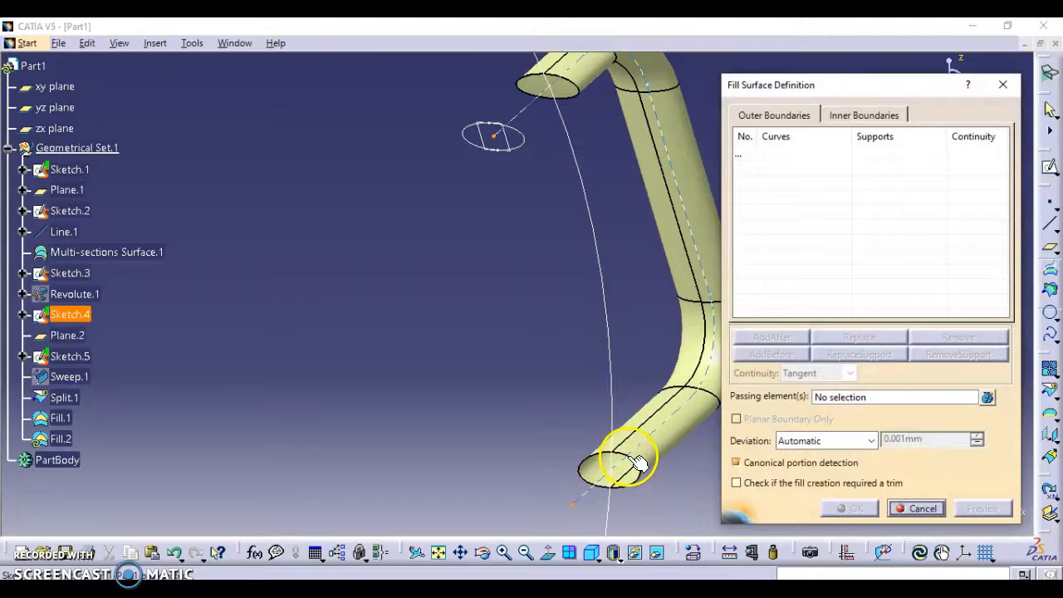
{"action": "left_click", "coordinate": [596, 459]}
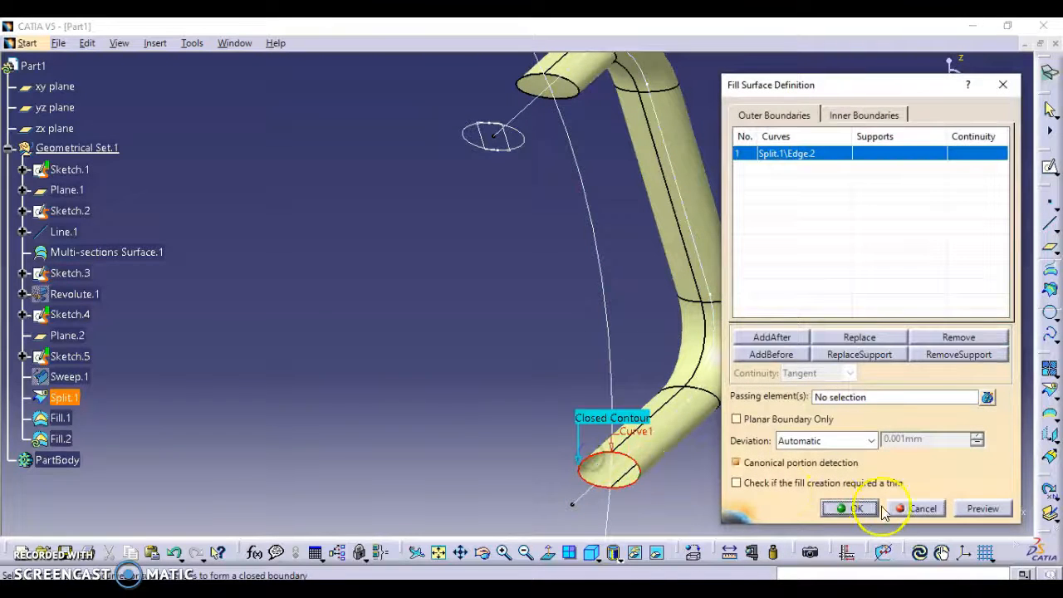
{"action": "left_click", "coordinate": [867, 512]}
Join the upper fill, the split handle surface and the lower fill into one surface with a 0.001 mm merging distance
{"action": "middle_click_drag", "start_coordinate": [874, 314], "coordinate": [873, 353]}
{"action": "left_click", "coordinate": [1048, 376]}
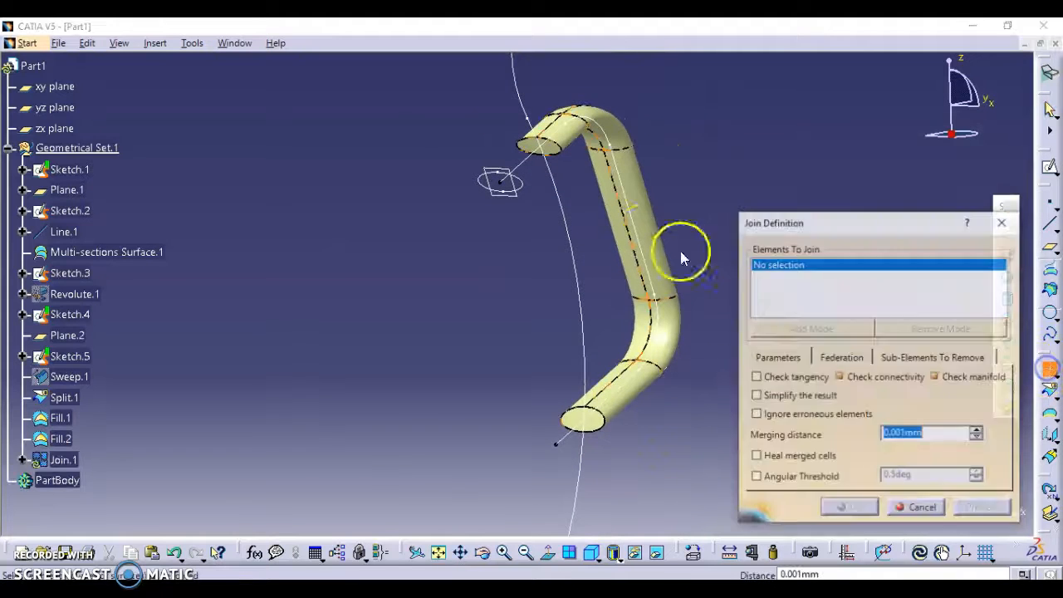
{"action": "left_click", "coordinate": [551, 148]}
{"action": "left_click", "coordinate": [605, 116]}
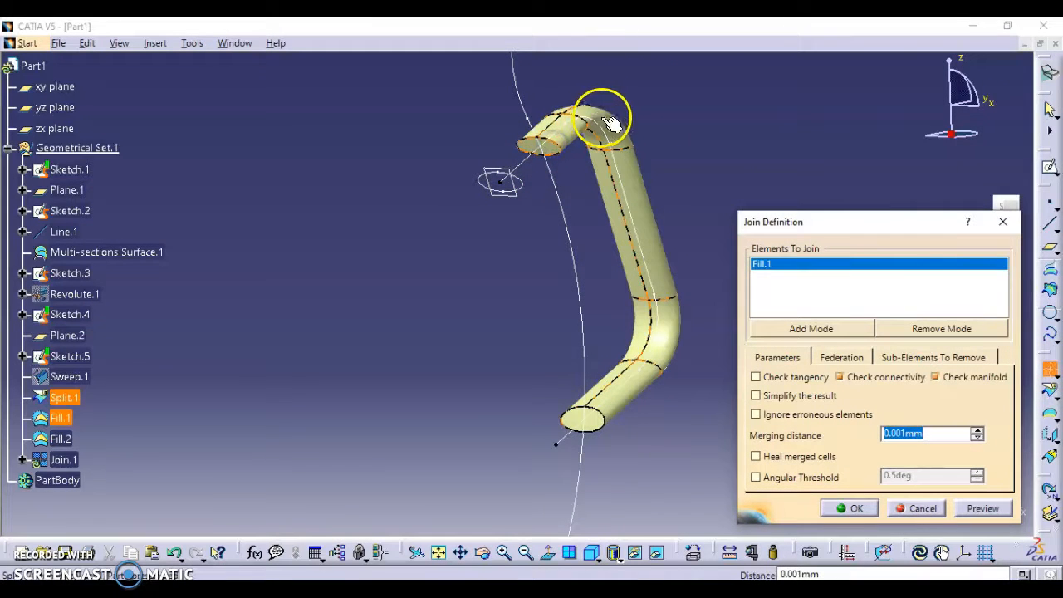
{"action": "left_click", "coordinate": [602, 427]}
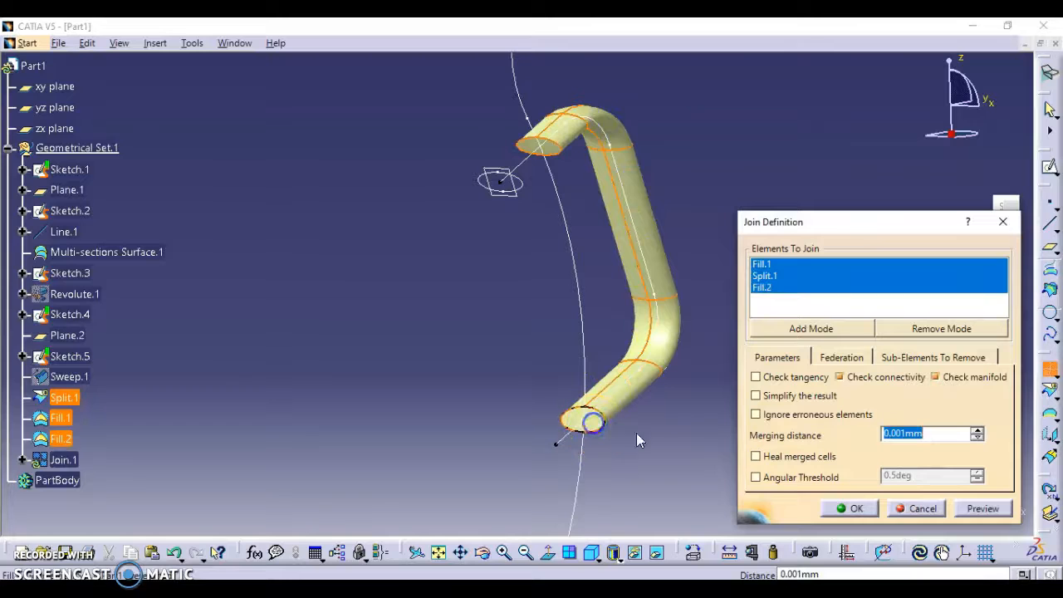
{"action": "left_click", "coordinate": [855, 508]}
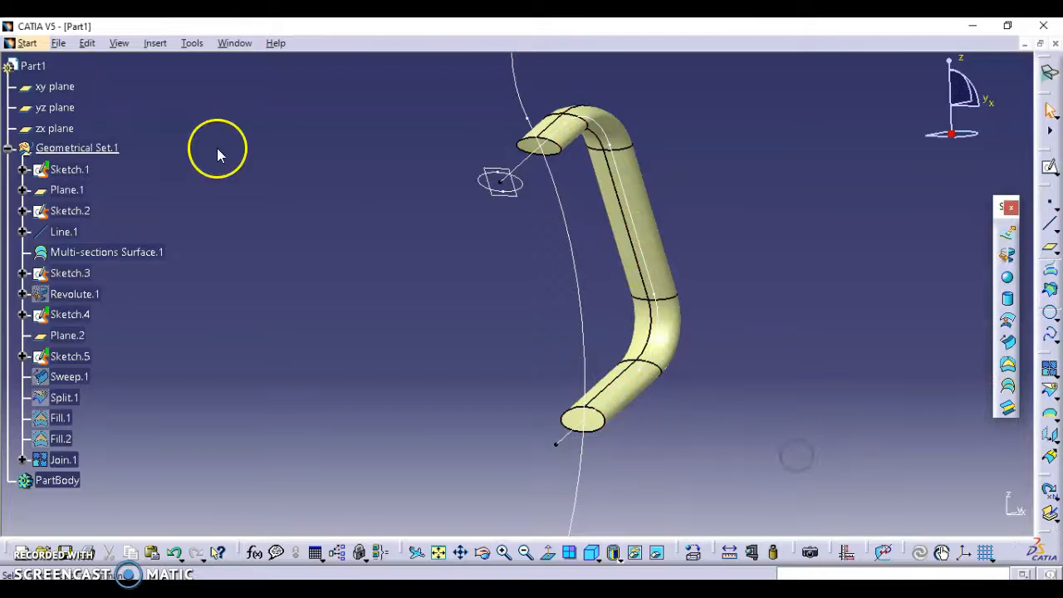
Switch to Part Design, convert the joined handle surface into a solid with Close Surface, and expand the PartBody in the tree
{"action": "left_click", "coordinate": [33, 43]}
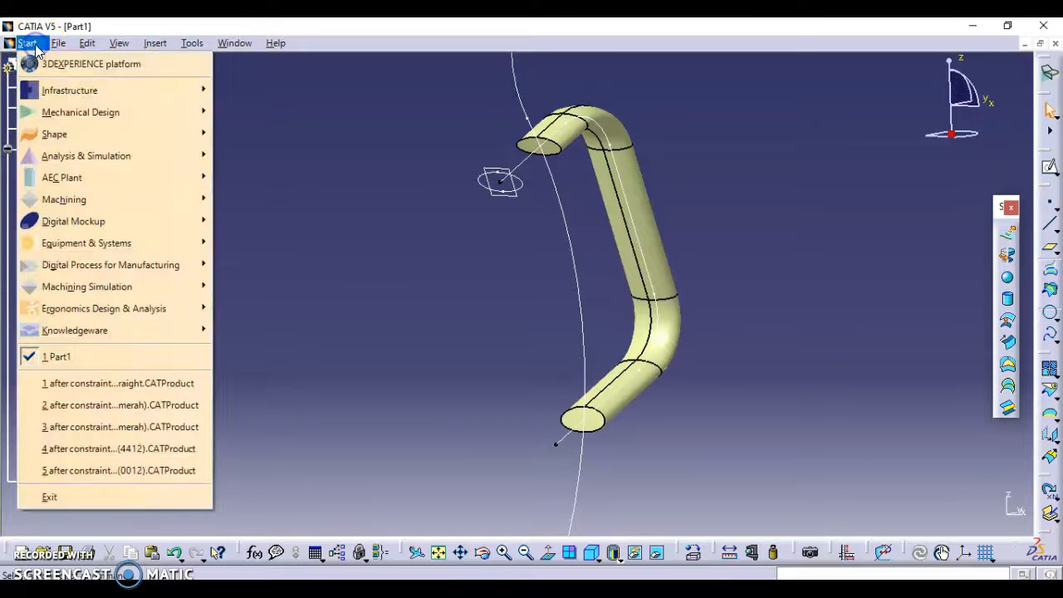
{"action": "mouse_move", "coordinate": [117, 109]}
{"action": "left_click", "coordinate": [249, 110]}
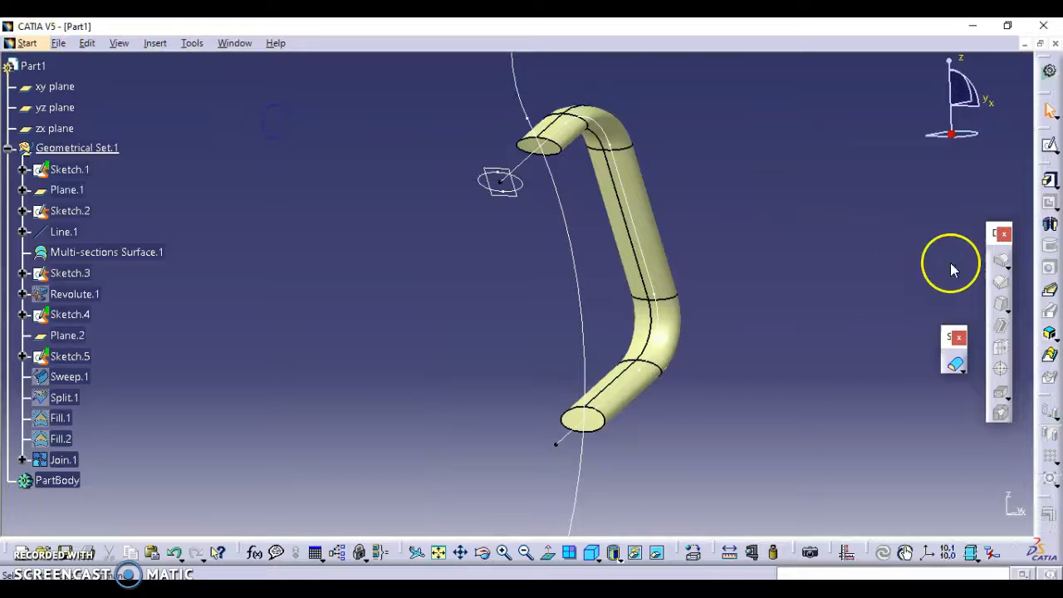
{"action": "left_click", "coordinate": [657, 347]}
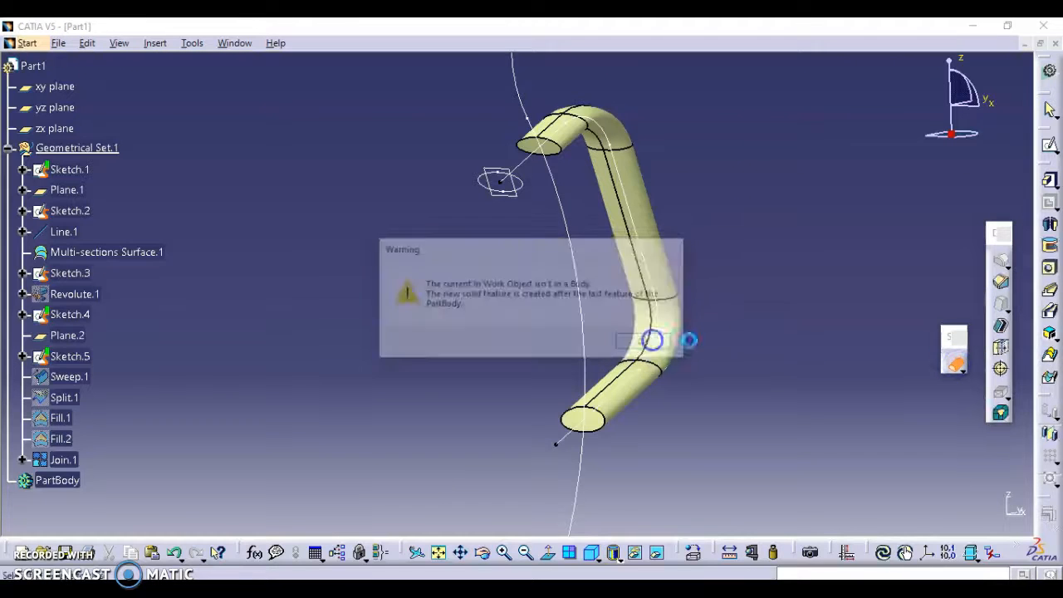
{"action": "left_click", "coordinate": [660, 363]}
{"action": "left_click", "coordinate": [923, 510]}
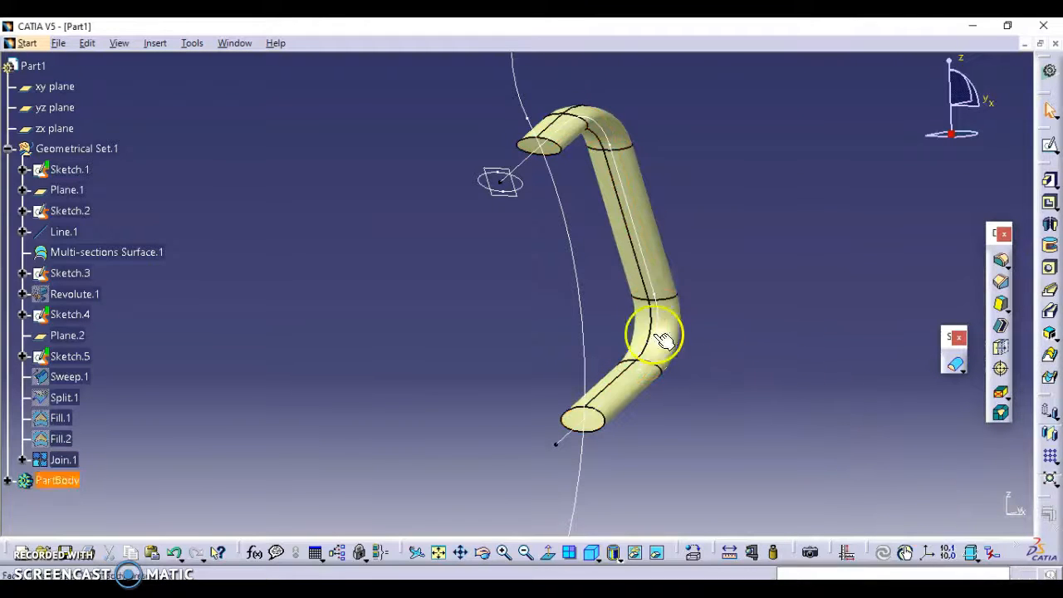
{"action": "left_click", "coordinate": [8, 480]}
{"action": "left_click", "coordinate": [79, 502]}
{"action": "left_click", "coordinate": [340, 458]}
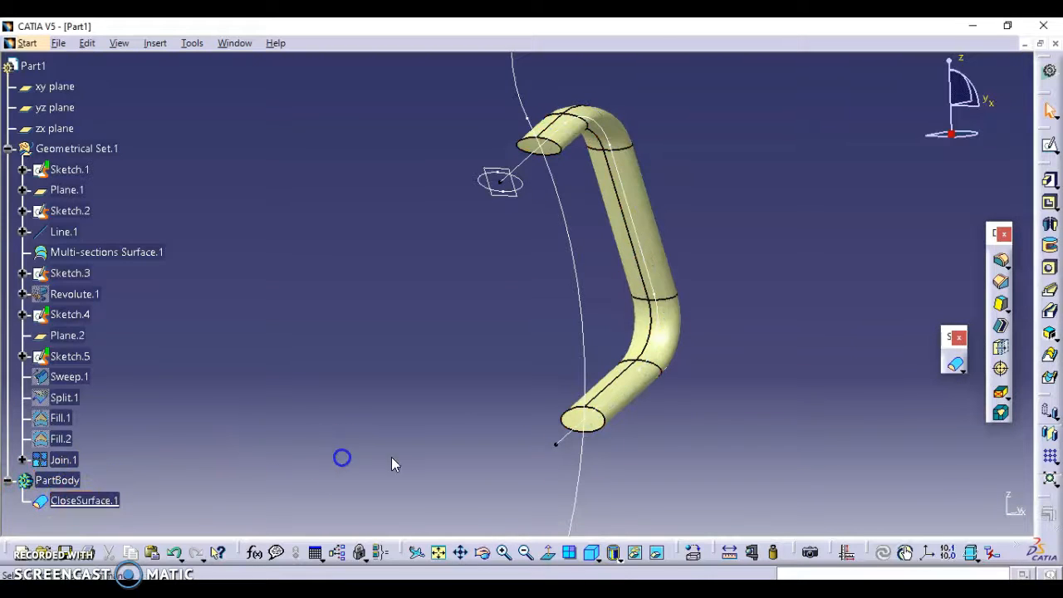
{"action": "right_click", "coordinate": [631, 397]}
{"action": "left_click", "coordinate": [674, 97]}
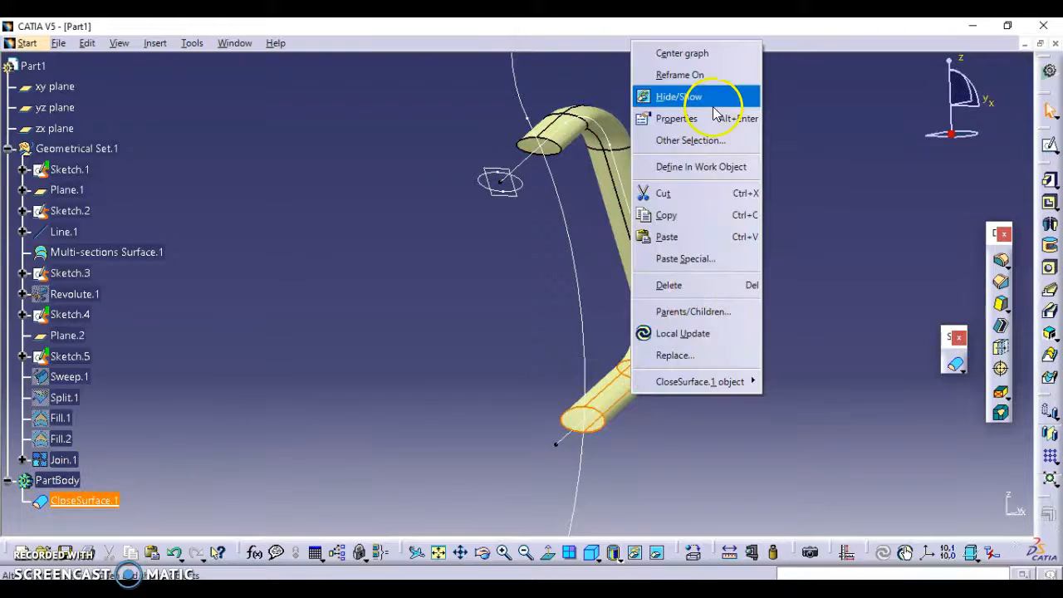
{"action": "left_click", "coordinate": [724, 188]}
{"action": "right_click", "coordinate": [104, 499]}
{"action": "left_click", "coordinate": [189, 200]}
Hide the joined handle surface so only its solid shows, and make the revolved jug body surface visible again
{"action": "right_click", "coordinate": [62, 460]}
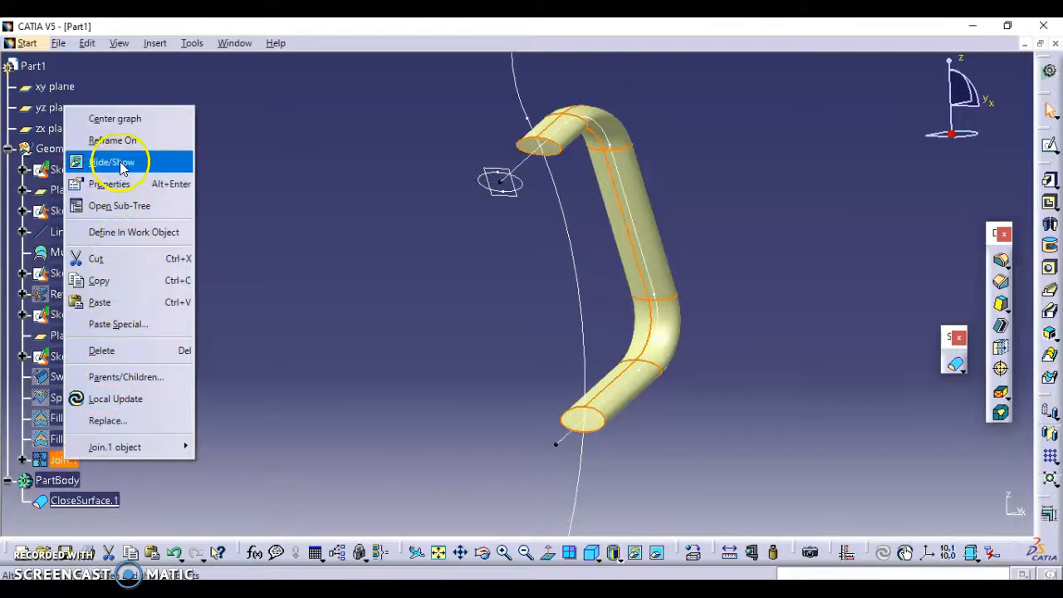
{"action": "left_click", "coordinate": [108, 163]}
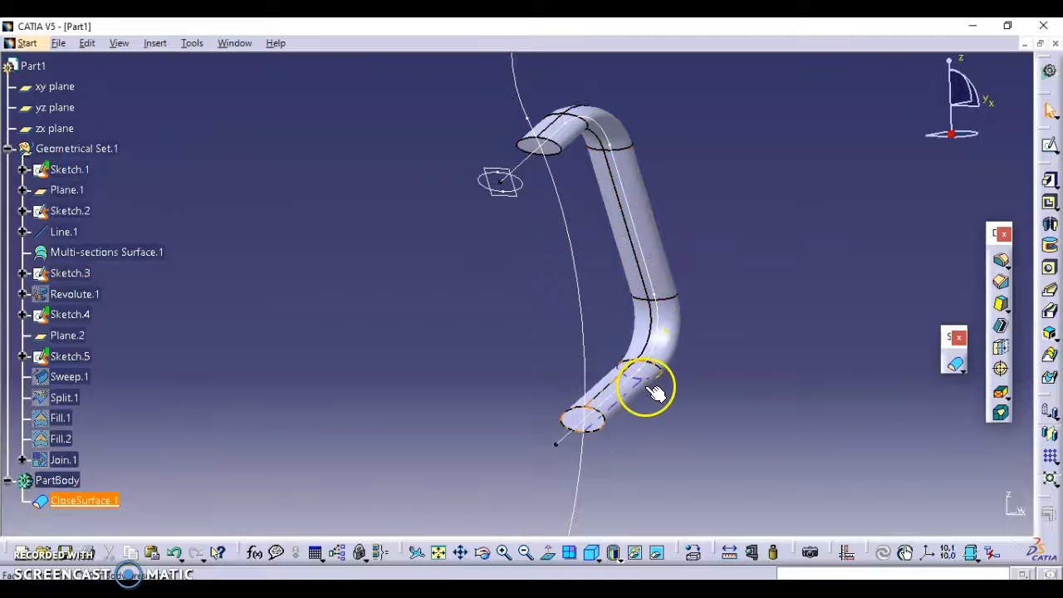
{"action": "right_click", "coordinate": [75, 294]}
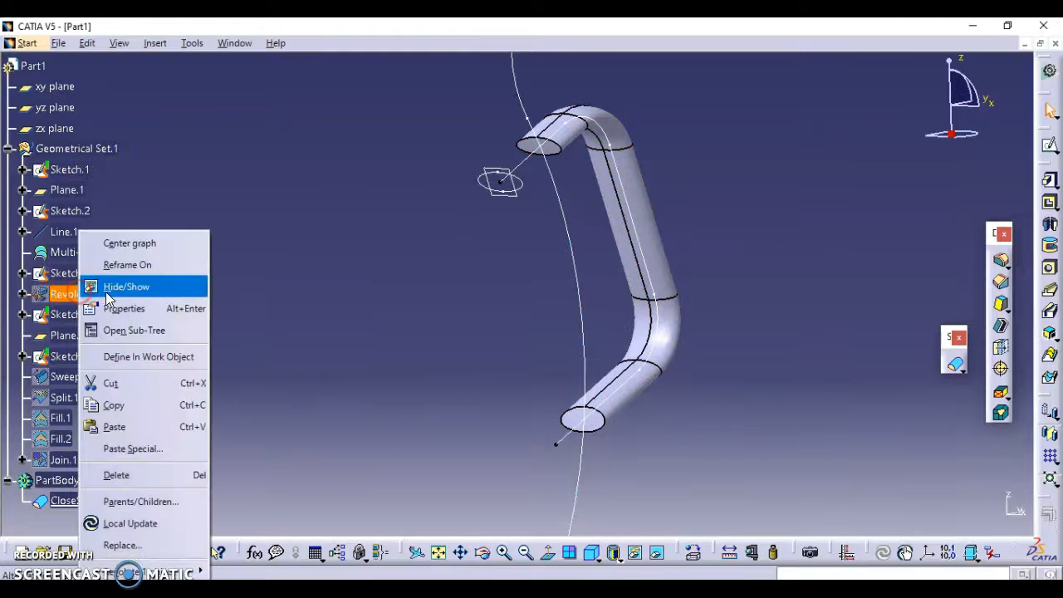
{"action": "left_click", "coordinate": [119, 285]}
{"action": "middle_click_drag", "start_coordinate": [677, 301], "coordinate": [468, 241]}
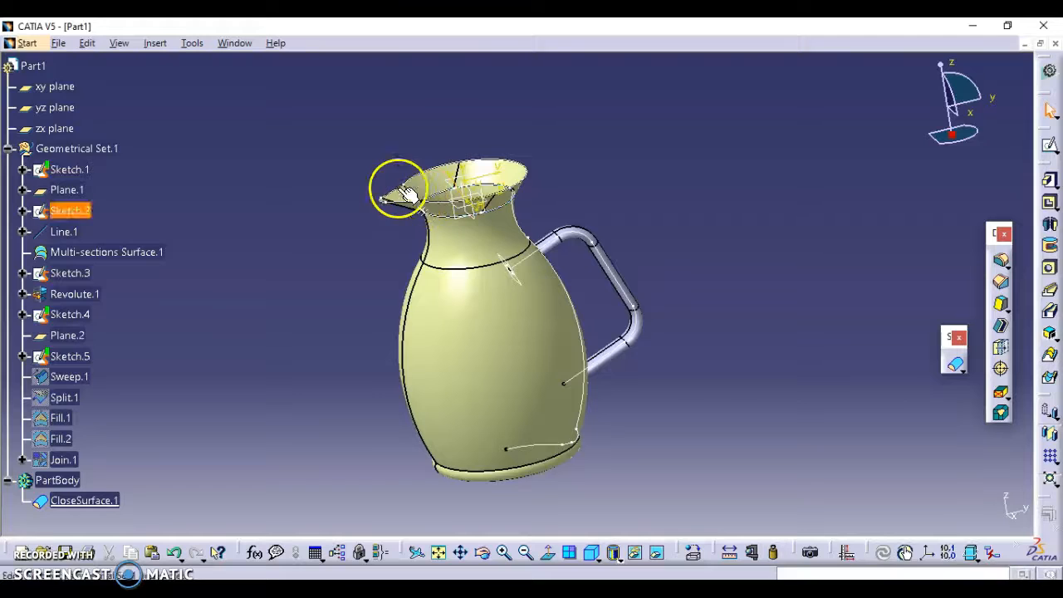
In the Wireframe and Surface Design workbench, join the revolved body and the multi-sections spout surface with a 0.001 mm merging distance
{"action": "left_click", "coordinate": [28, 46]}
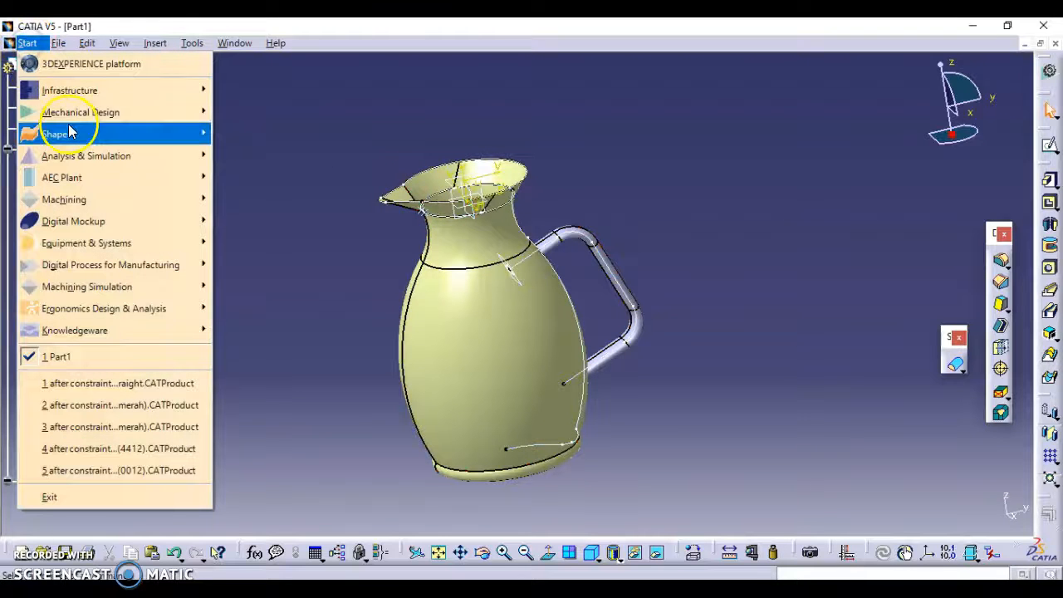
{"action": "mouse_move", "coordinate": [75, 112]}
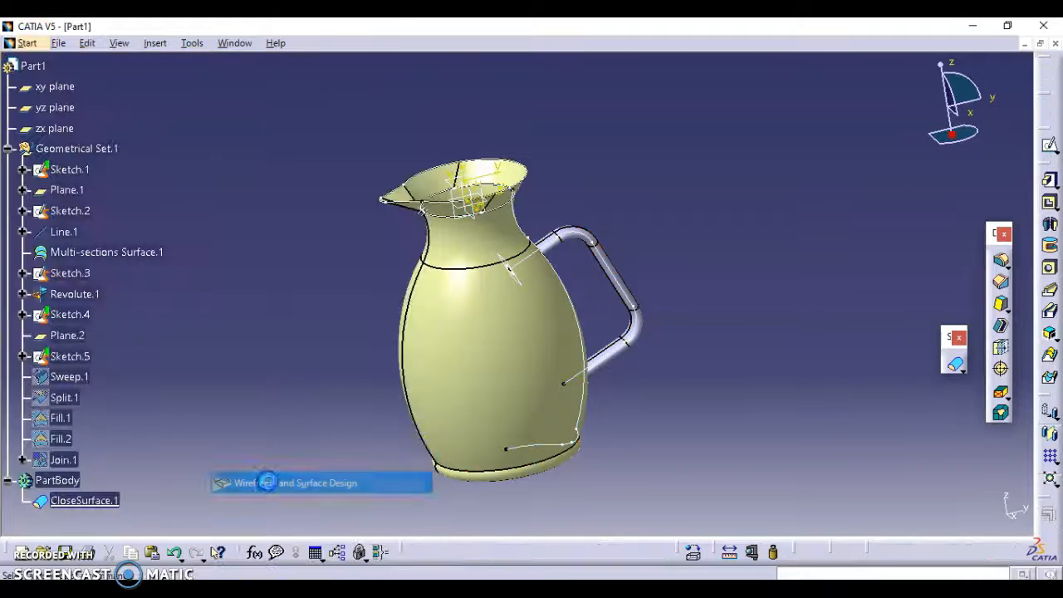
{"action": "left_click", "coordinate": [274, 482]}
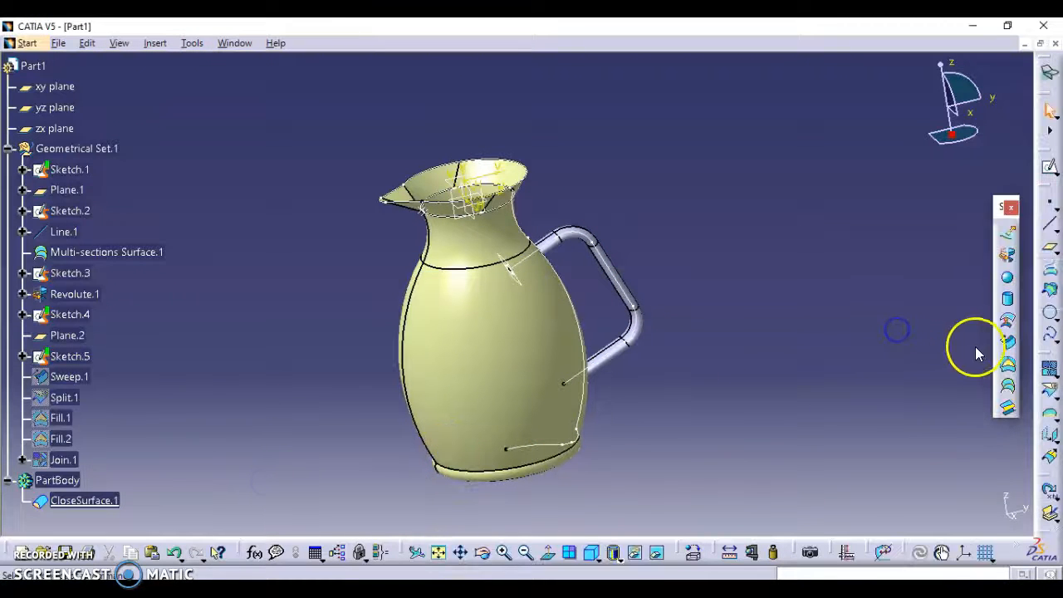
{"action": "left_click", "coordinate": [1047, 378]}
{"action": "left_click", "coordinate": [471, 396]}
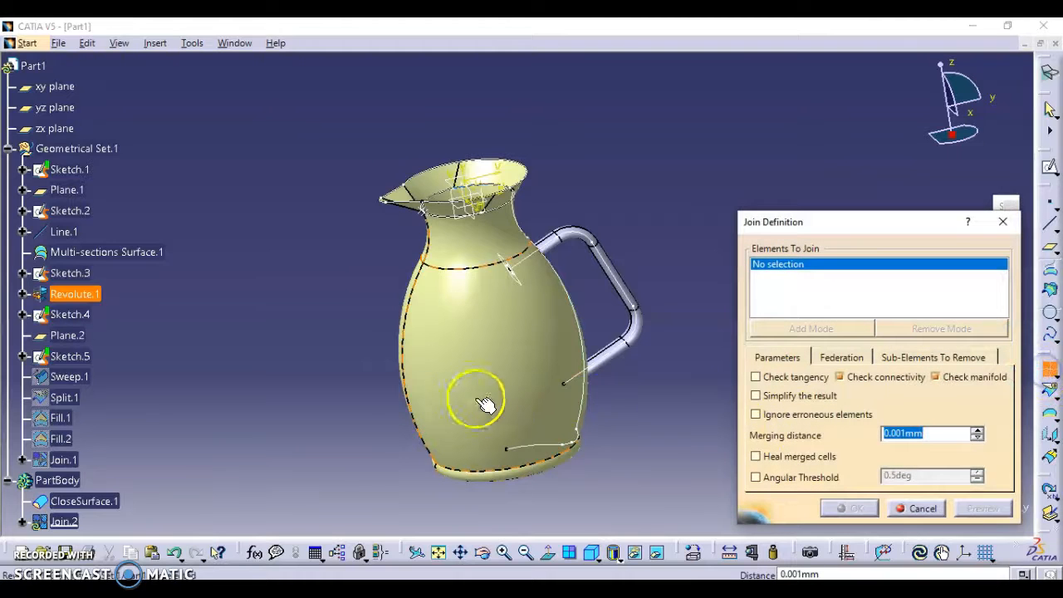
{"action": "left_click", "coordinate": [432, 193]}
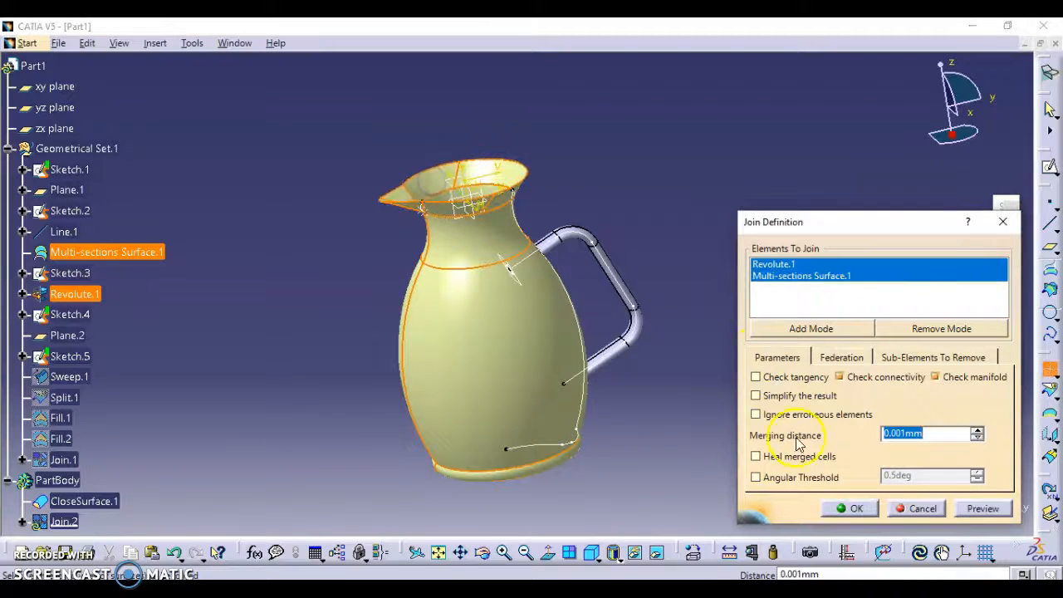
{"action": "left_click", "coordinate": [849, 508]}
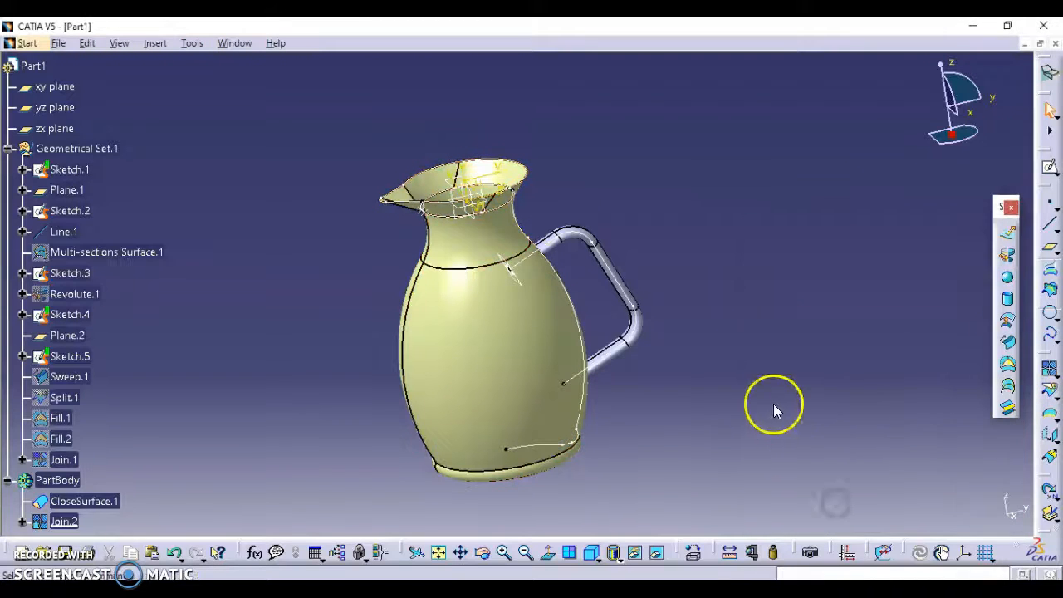
Switch to Part Design, start a Thick Surface on the joined jug surface with a 1 mm first offset, reverse it outward and preview it
{"action": "left_click", "coordinate": [28, 43]}
{"action": "mouse_move", "coordinate": [67, 112]}
{"action": "left_click", "coordinate": [265, 109]}
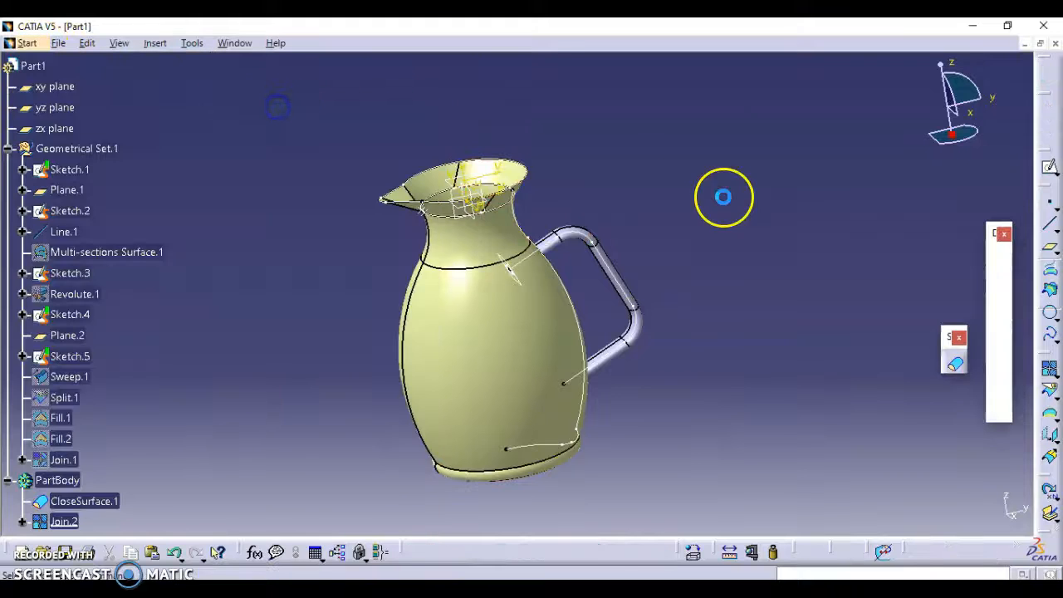
{"action": "left_click", "coordinate": [1000, 392]}
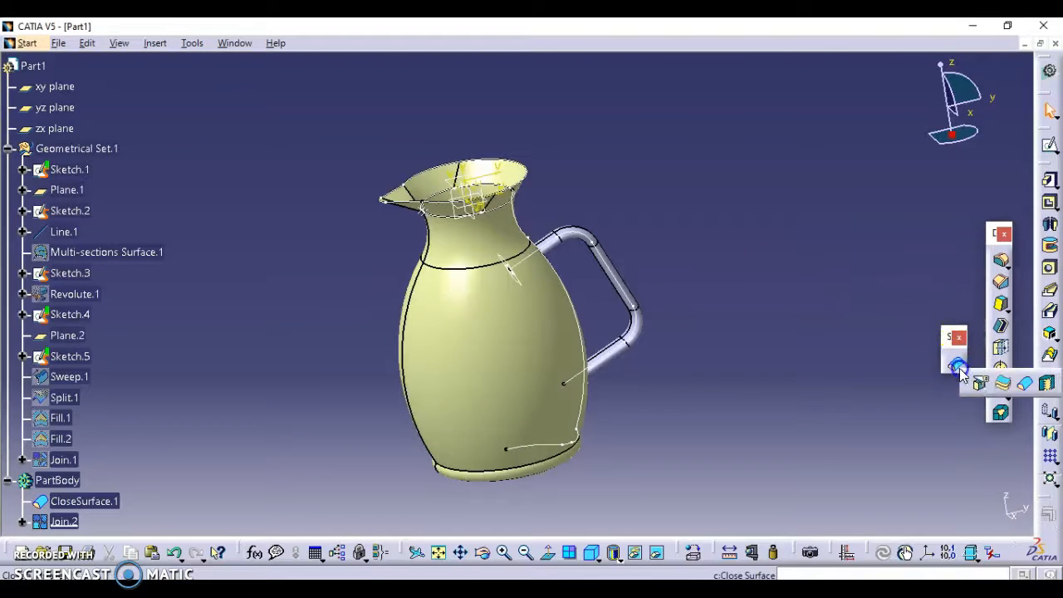
{"action": "left_click", "coordinate": [1006, 387]}
{"action": "left_click", "coordinate": [541, 322]}
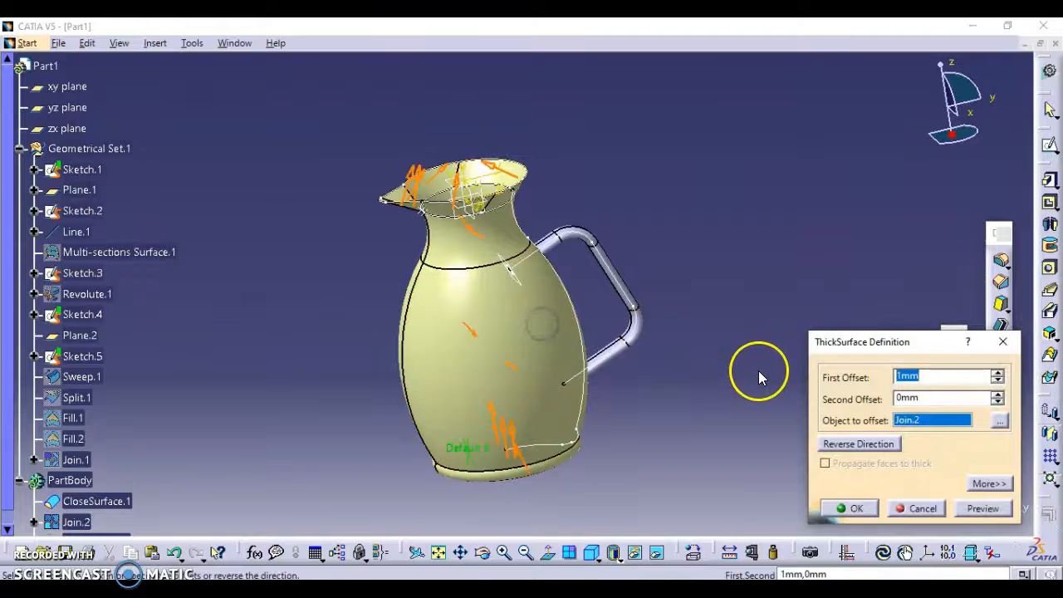
{"action": "middle_click_drag", "start_coordinate": [512, 342], "coordinate": [562, 451]}
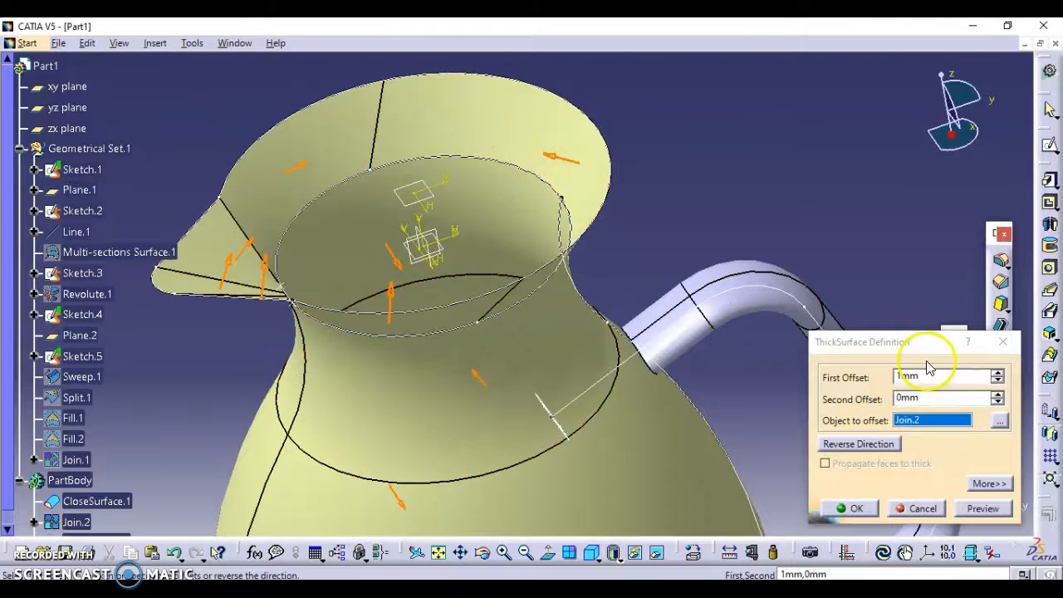
{"action": "left_click", "coordinate": [874, 444]}
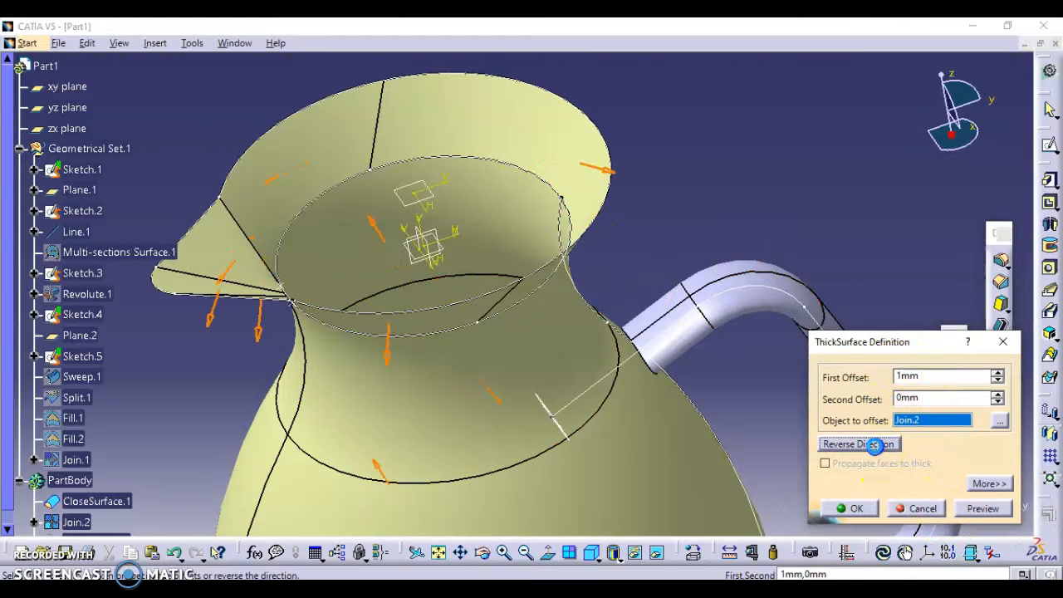
{"action": "middle_click_drag", "start_coordinate": [593, 373], "coordinate": [563, 314]}
{"action": "middle_click_drag", "start_coordinate": [557, 396], "coordinate": [603, 376]}
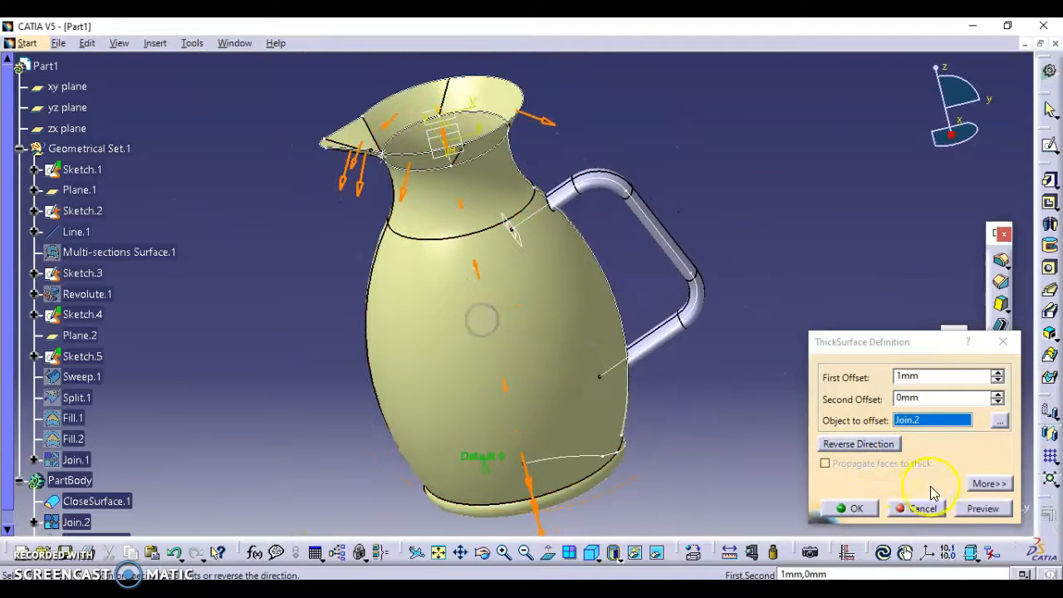
{"action": "left_click", "coordinate": [983, 509]}
{"action": "middle_click_drag", "start_coordinate": [510, 297], "coordinate": [612, 342]}
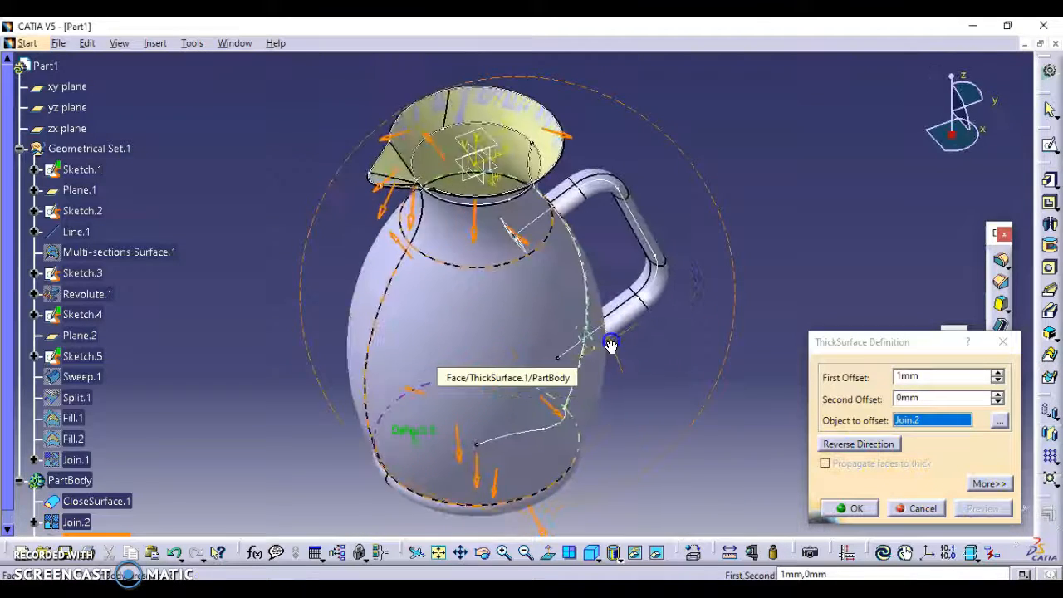
Try the thickness direction toward the inside of the jug, preview it, and read the warning details
{"action": "left_click", "coordinate": [880, 447]}
{"action": "left_click", "coordinate": [985, 509]}
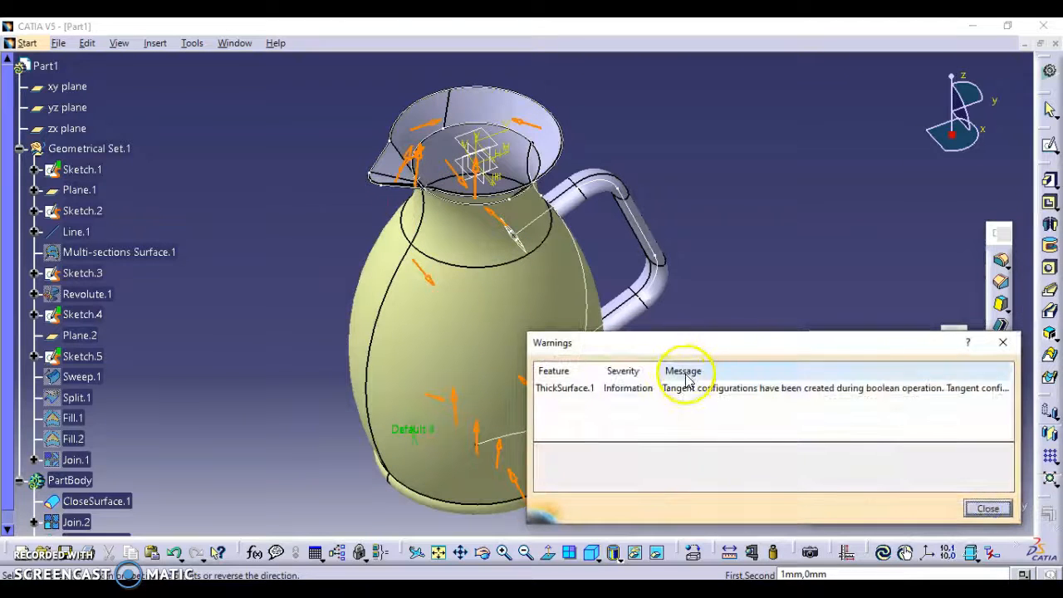
{"action": "left_click", "coordinate": [674, 397]}
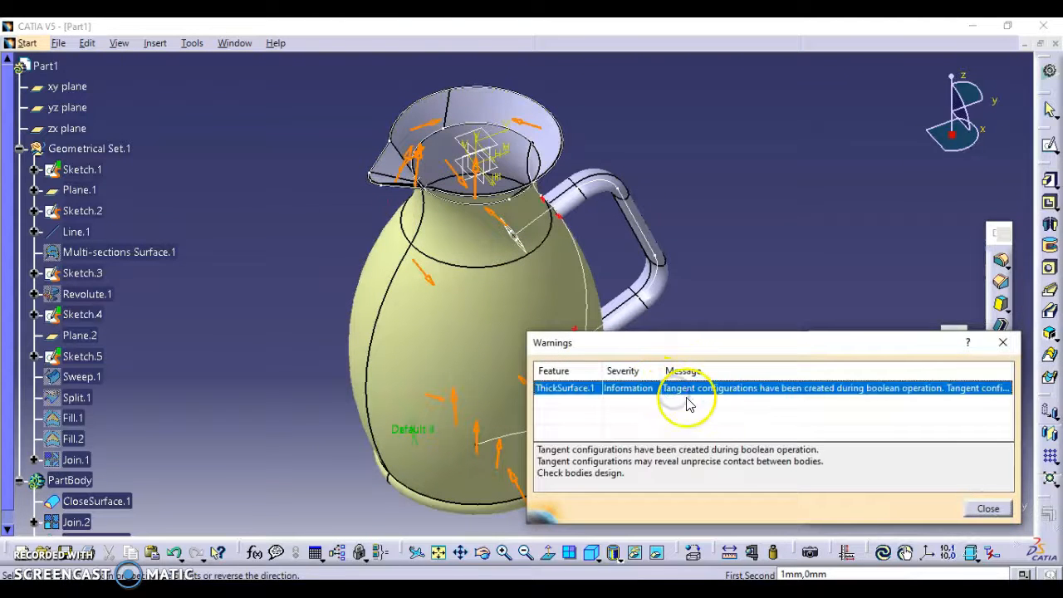
{"action": "left_click", "coordinate": [986, 507]}
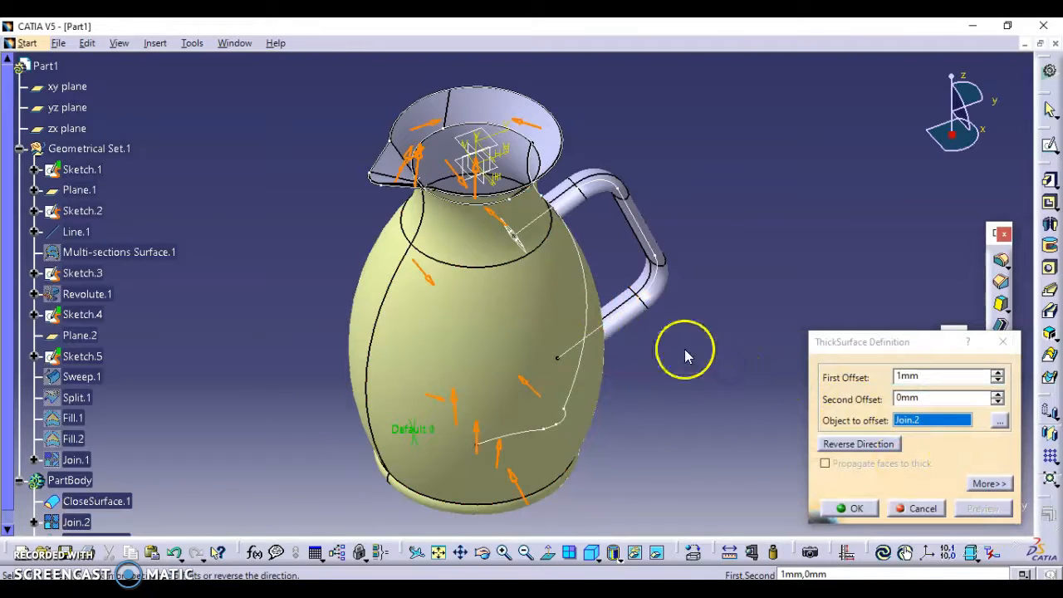
Point the thickness outward, preview it, and create the jug body as a 1 mm thick solid
{"action": "left_click", "coordinate": [859, 446]}
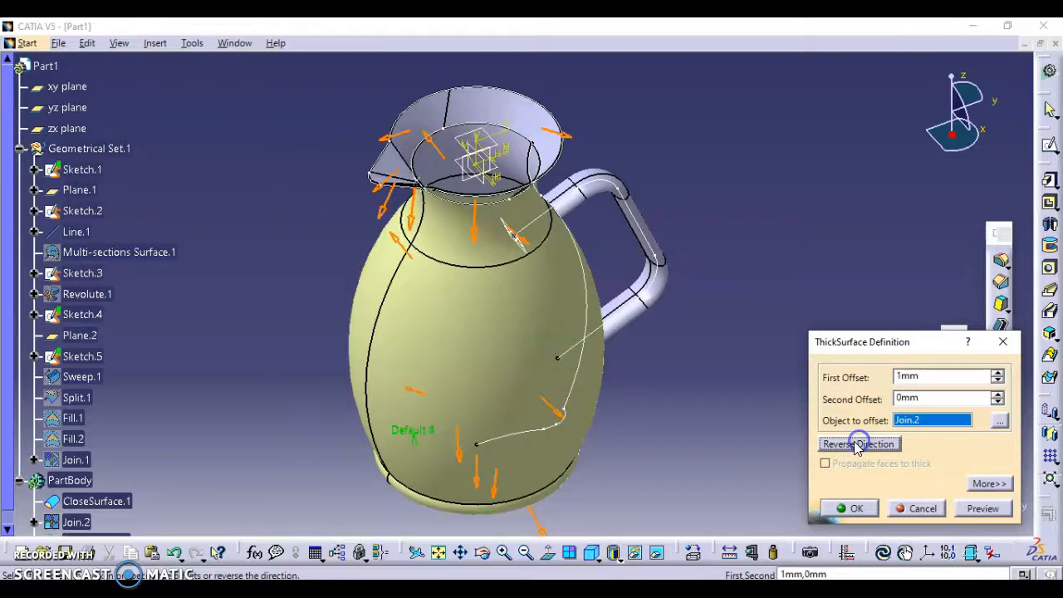
{"action": "left_click", "coordinate": [967, 508]}
{"action": "left_click", "coordinate": [840, 511]}
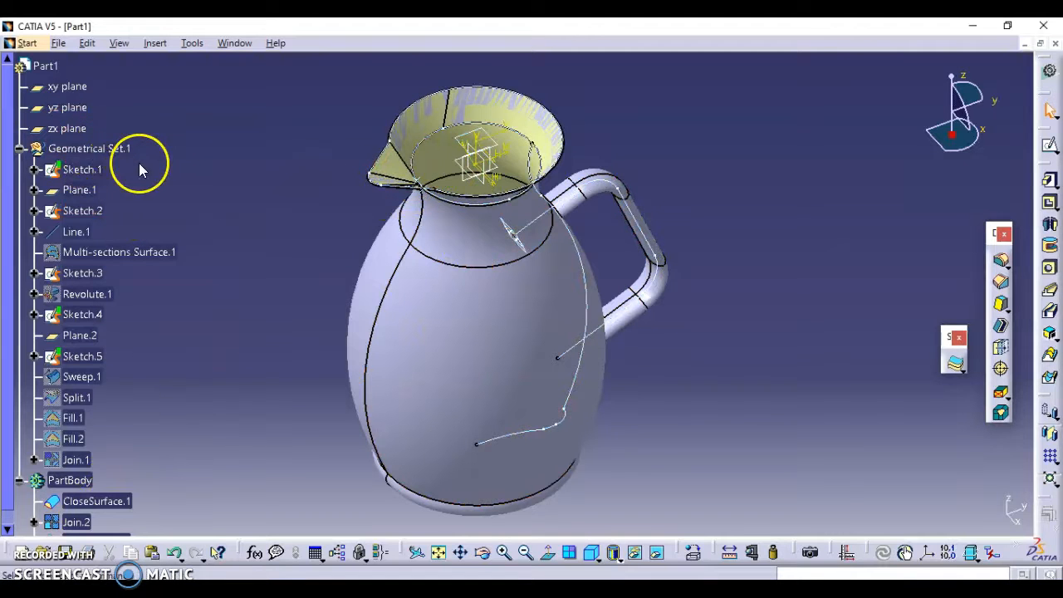
Hide the geometrical set and the joined jug surface so that only the solid jug shows
{"action": "right_click", "coordinate": [108, 148]}
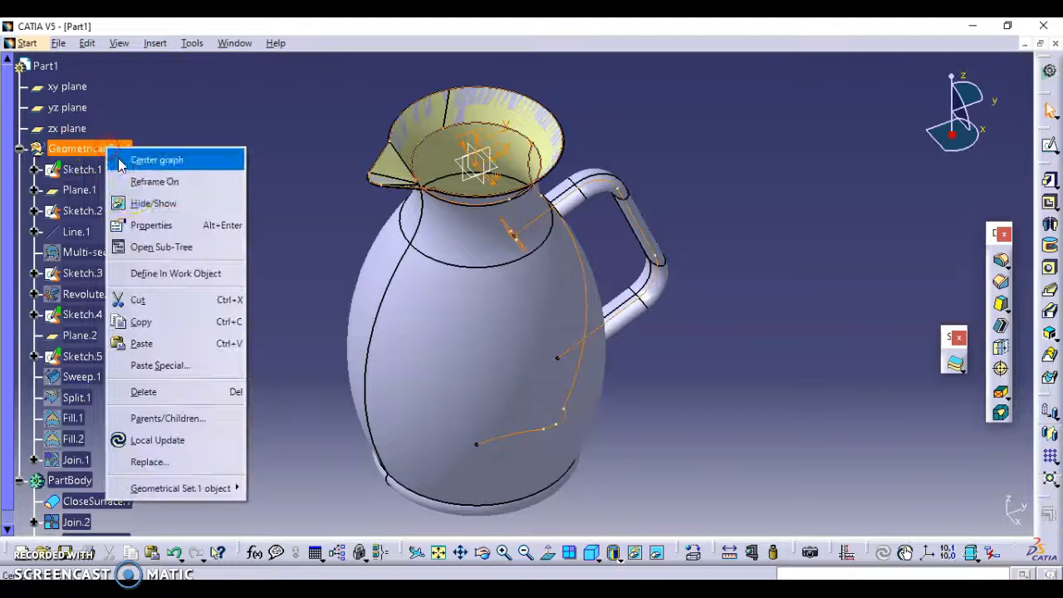
{"action": "left_click", "coordinate": [139, 203]}
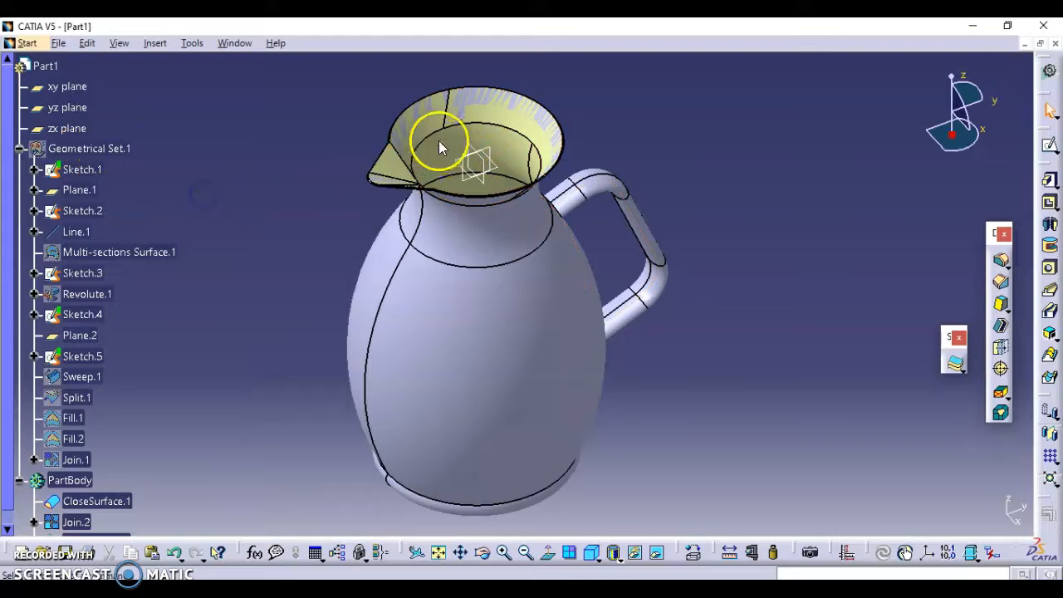
{"action": "left_click", "coordinate": [76, 521]}
{"action": "right_click", "coordinate": [76, 521]}
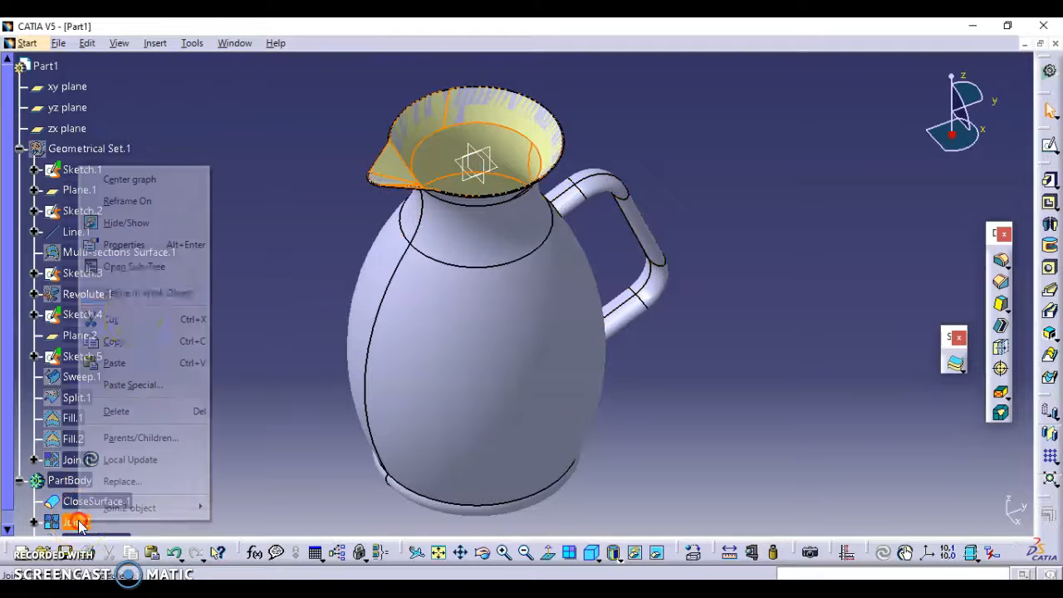
{"action": "left_click", "coordinate": [117, 223]}
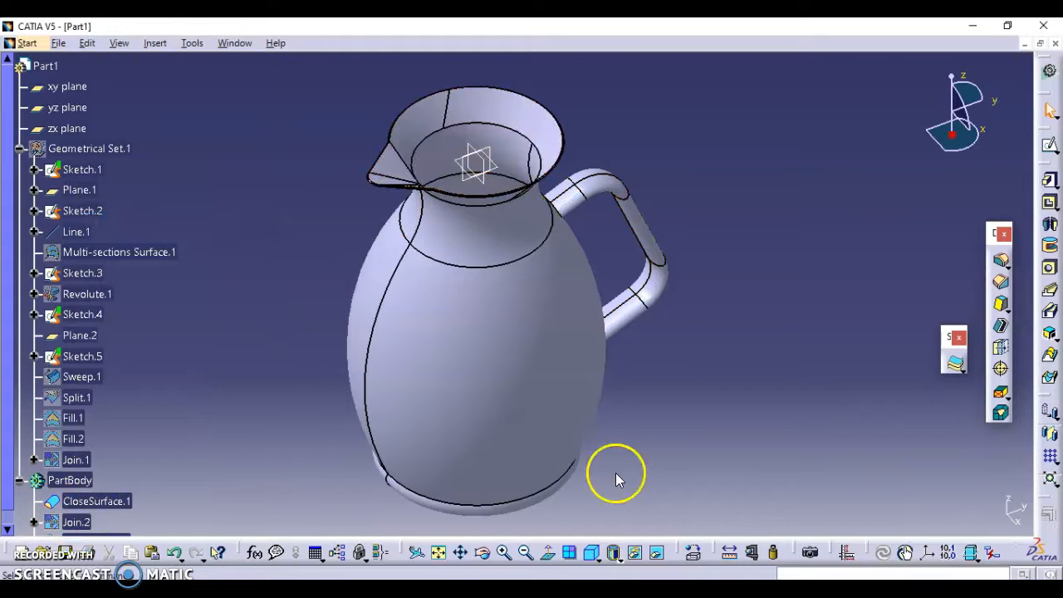
Show the jug in isometric view and apply the Smoked Glass material from the default material catalog to the whole part
{"action": "left_click", "coordinate": [591, 555]}
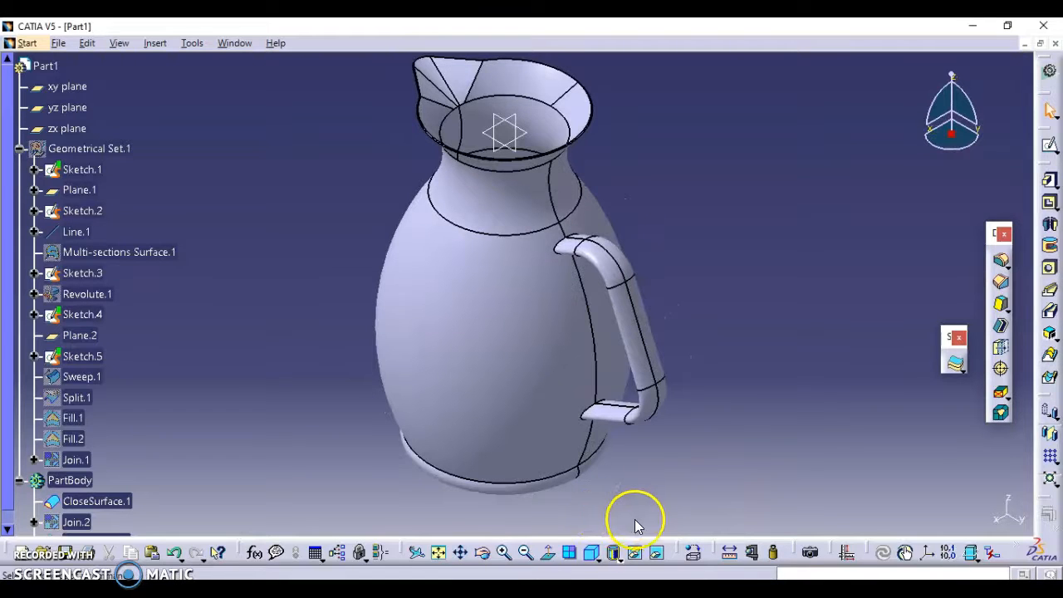
{"action": "left_click", "coordinate": [692, 552]}
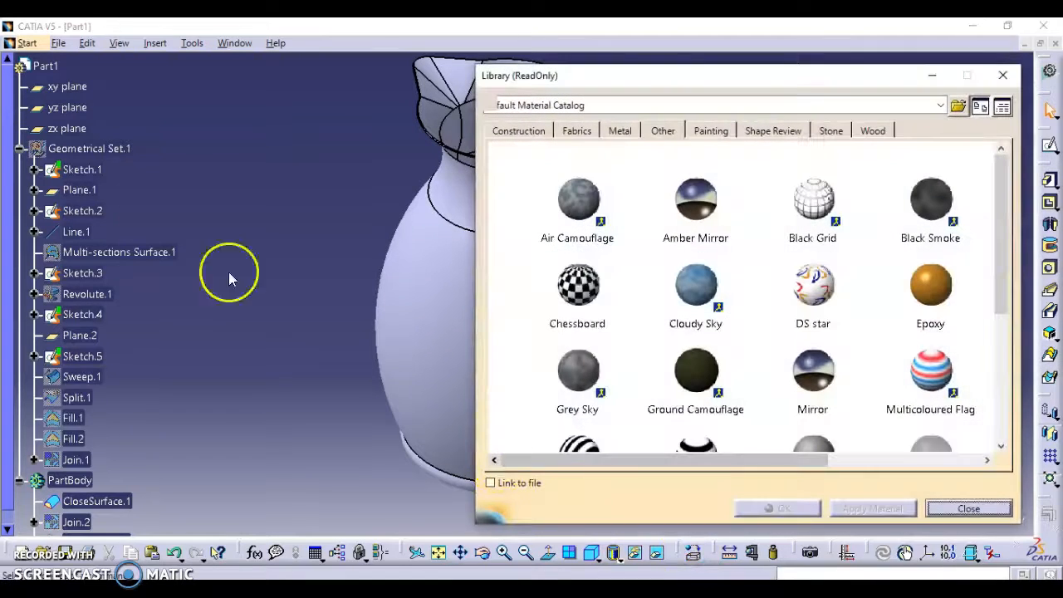
{"action": "left_click", "coordinate": [45, 65]}
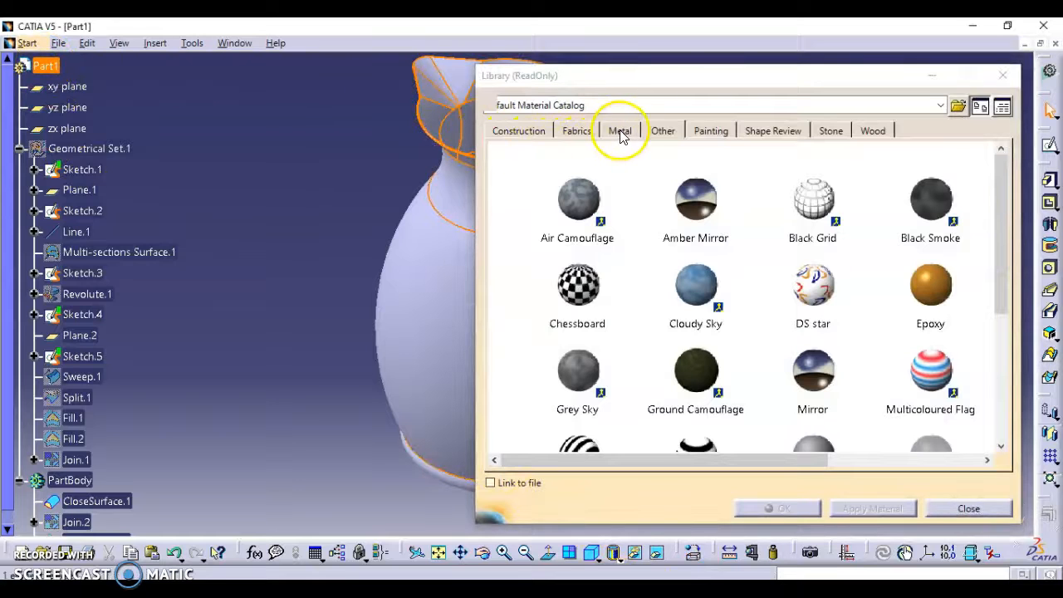
{"action": "left_click_drag", "start_coordinate": [1004, 202], "coordinate": [1006, 367]}
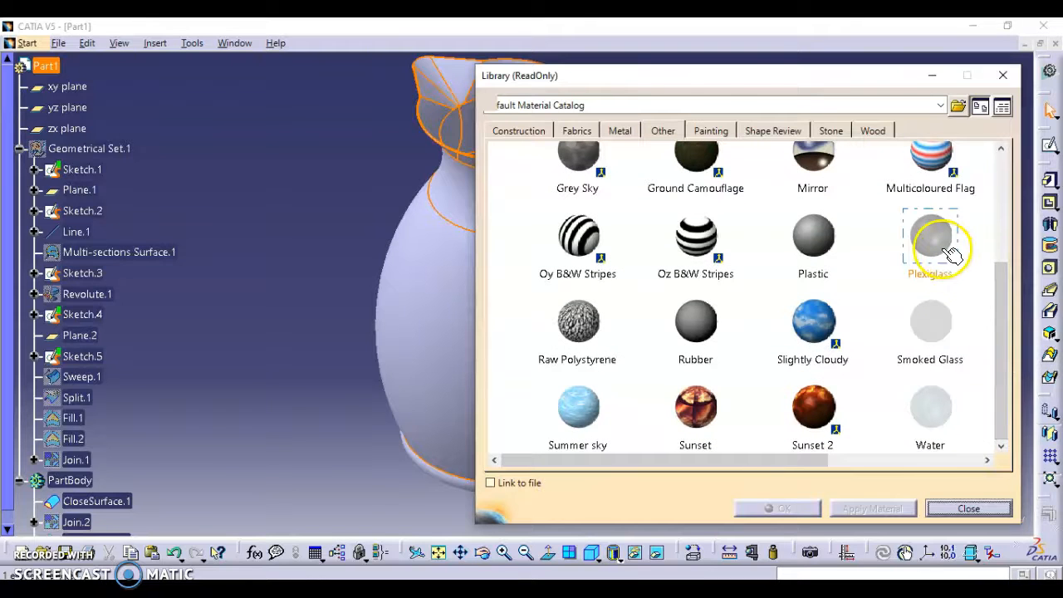
{"action": "mouse_move", "coordinate": [1002, 294]}
{"action": "left_mouse_down"}
{"action": "mouse_move", "coordinate": [1004, 192]}
{"action": "mouse_move", "coordinate": [1020, 295]}
{"action": "left_mouse_up"}
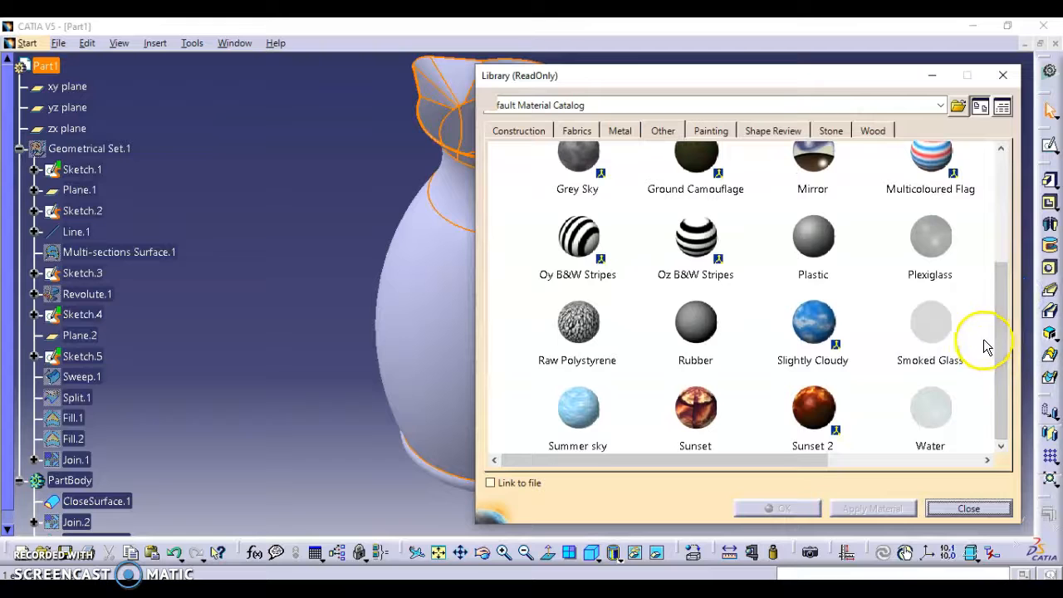
{"action": "left_click", "coordinate": [949, 328]}
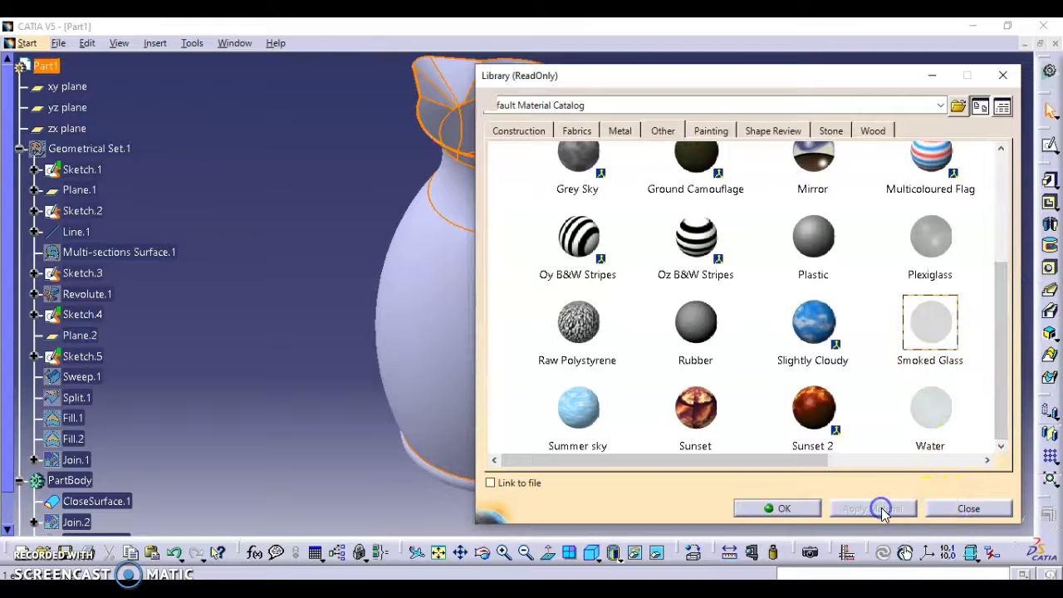
{"action": "left_click", "coordinate": [818, 515]}
{"action": "left_click", "coordinate": [786, 437]}
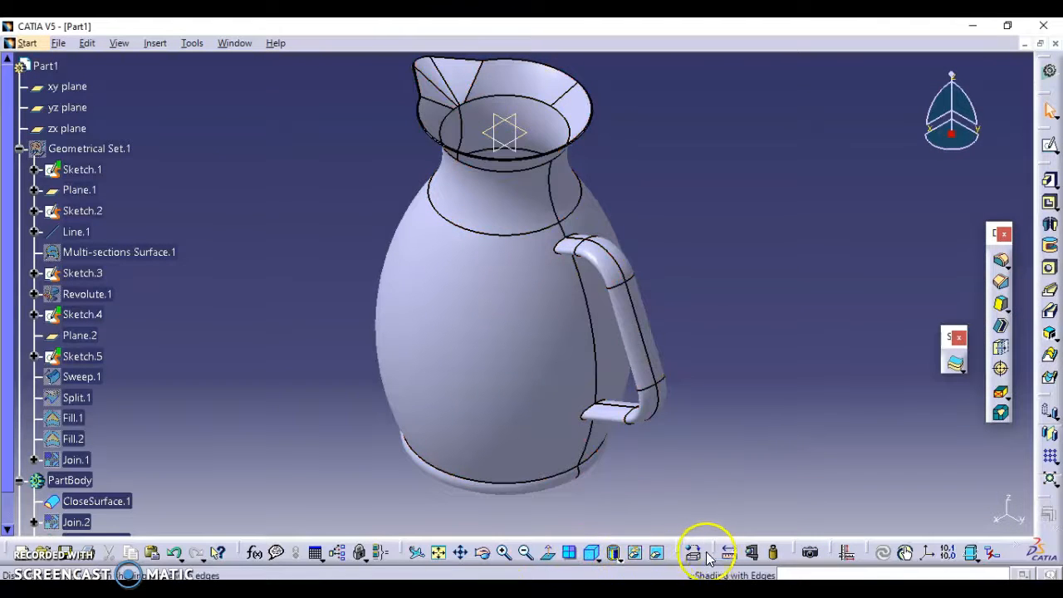
Display the jug in Shading with Material mode and view the glass appearance from the front and the opposite side
{"action": "left_click", "coordinate": [614, 552]}
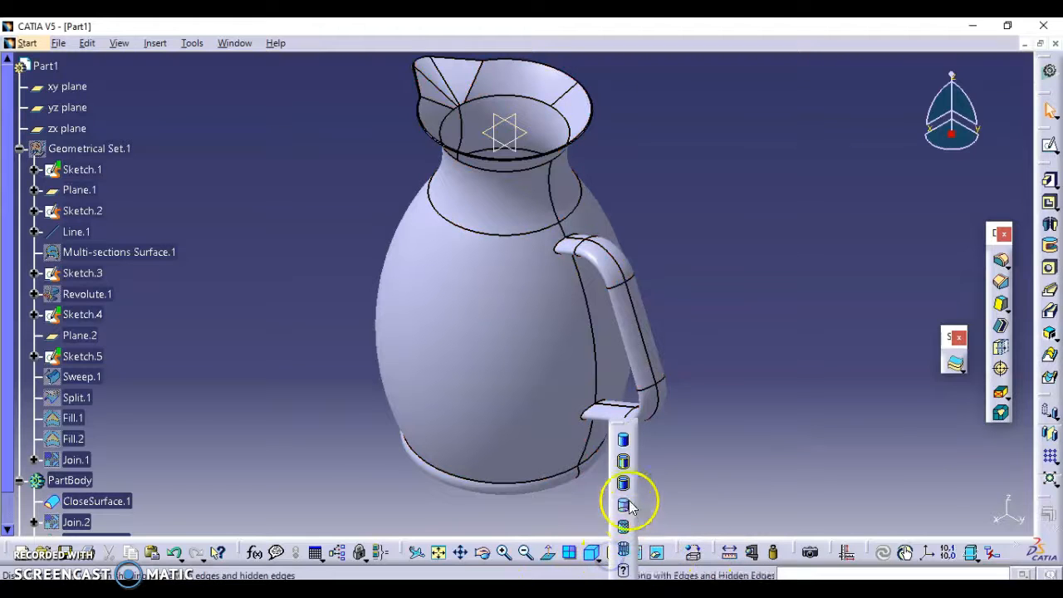
{"action": "left_click", "coordinate": [622, 526]}
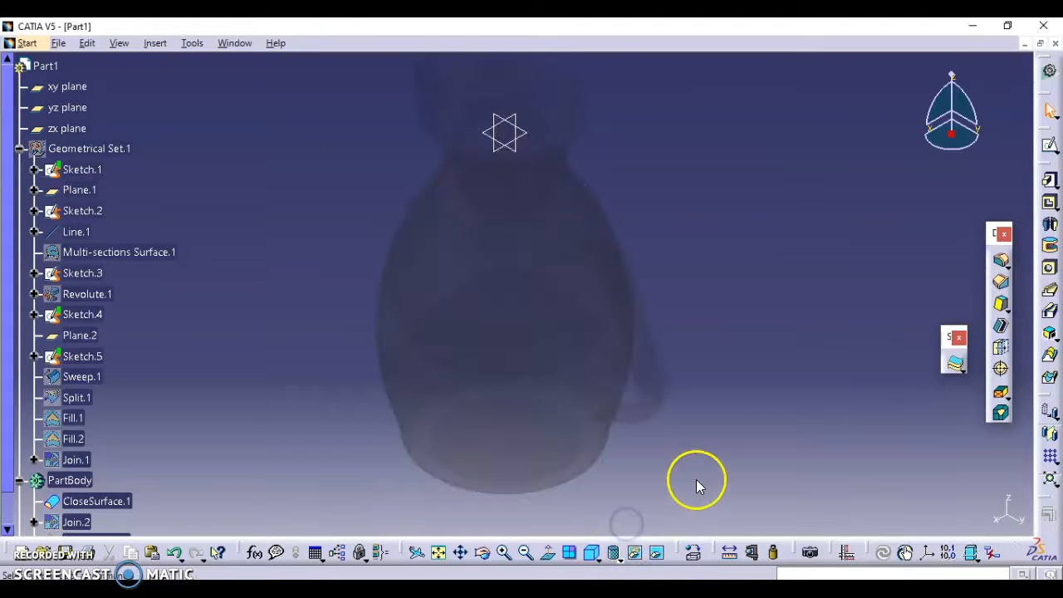
{"action": "middle_click_drag", "start_coordinate": [540, 335], "coordinate": [543, 441], "text": "ctrl"}
{"action": "mouse_move", "coordinate": [480, 483]}
{"action": "middle_mouse_down"}
{"action": "mouse_move", "coordinate": [700, 404]}
{"action": "mouse_move", "coordinate": [531, 403]}
{"action": "mouse_move", "coordinate": [546, 335]}
{"action": "mouse_move", "coordinate": [526, 393]}
{"action": "mouse_move", "coordinate": [413, 392]}
{"action": "mouse_move", "coordinate": [487, 368]}
{"action": "mouse_move", "coordinate": [490, 407]}
{"action": "middle_mouse_up"}
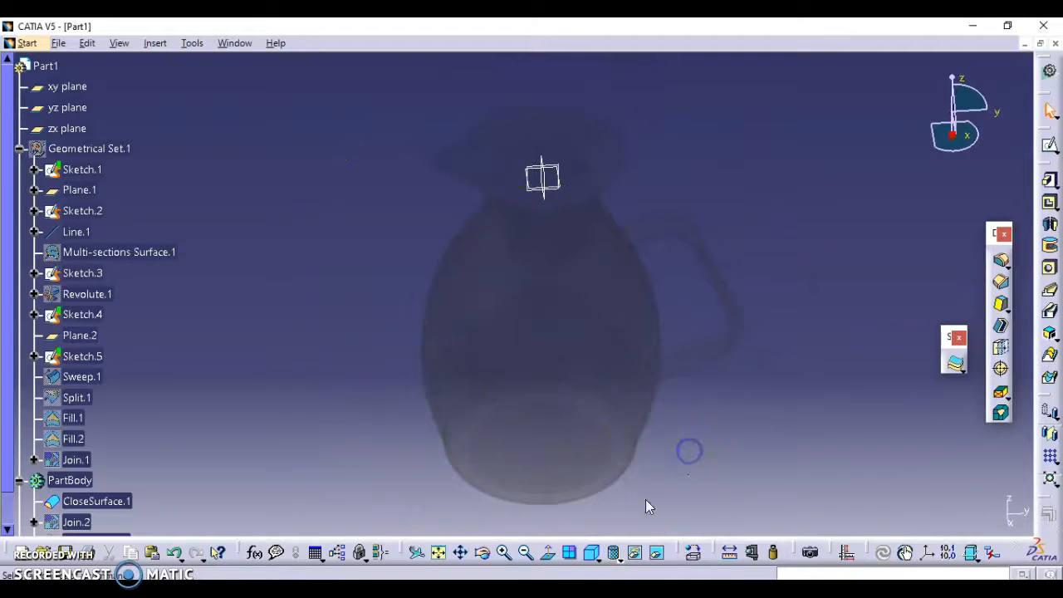
{"action": "left_click_drag", "start_coordinate": [970, 146], "coordinate": [863, 115]}
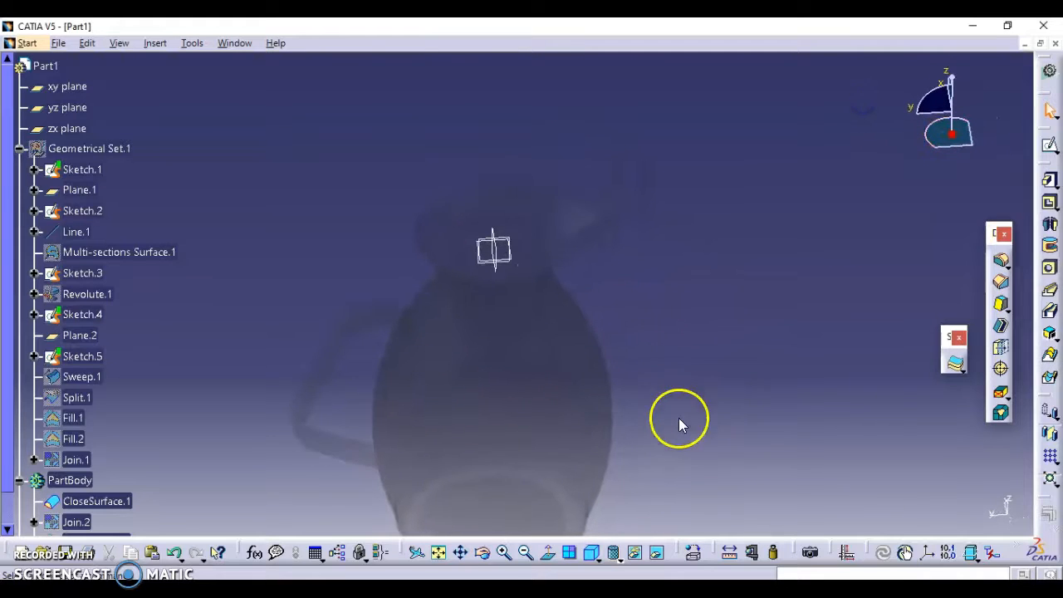
Customize the view mode to show edges and outlines without smooth edges or vertices, and hide wires and axes
{"action": "left_click", "coordinate": [613, 552]}
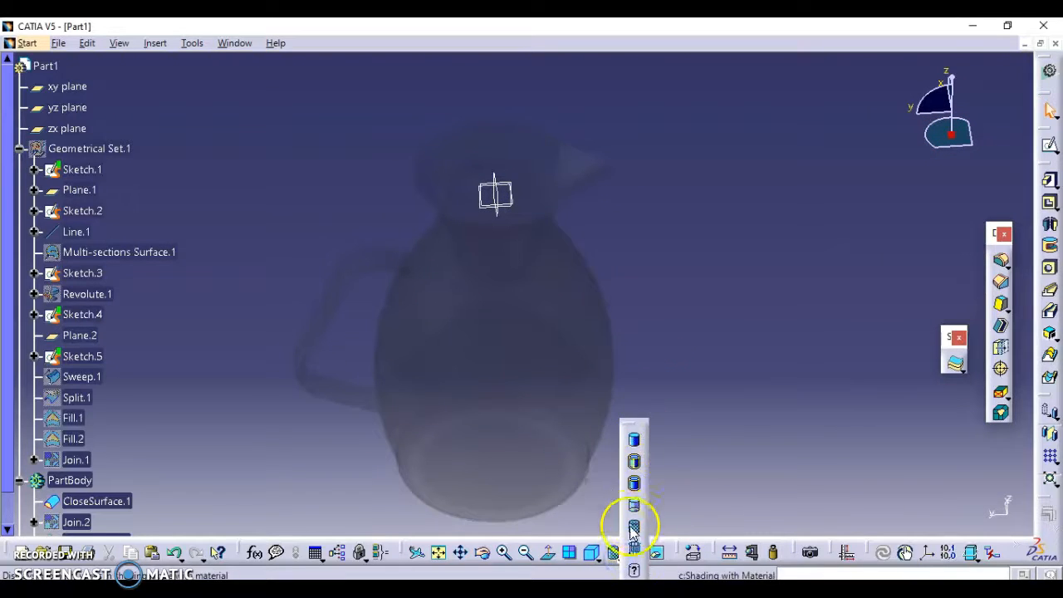
{"action": "left_click", "coordinate": [634, 568]}
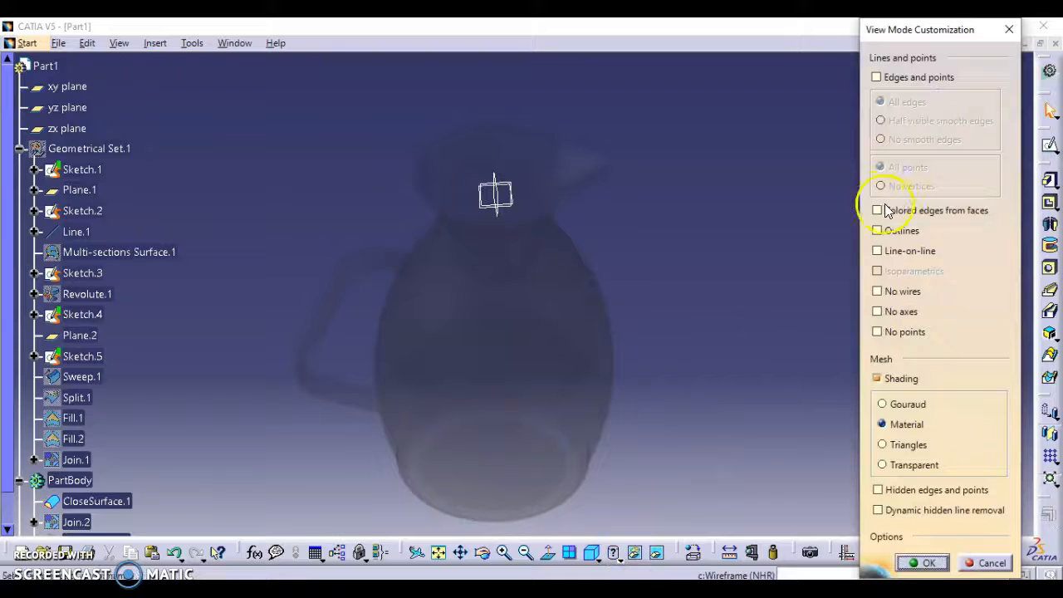
{"action": "left_click", "coordinate": [892, 210]}
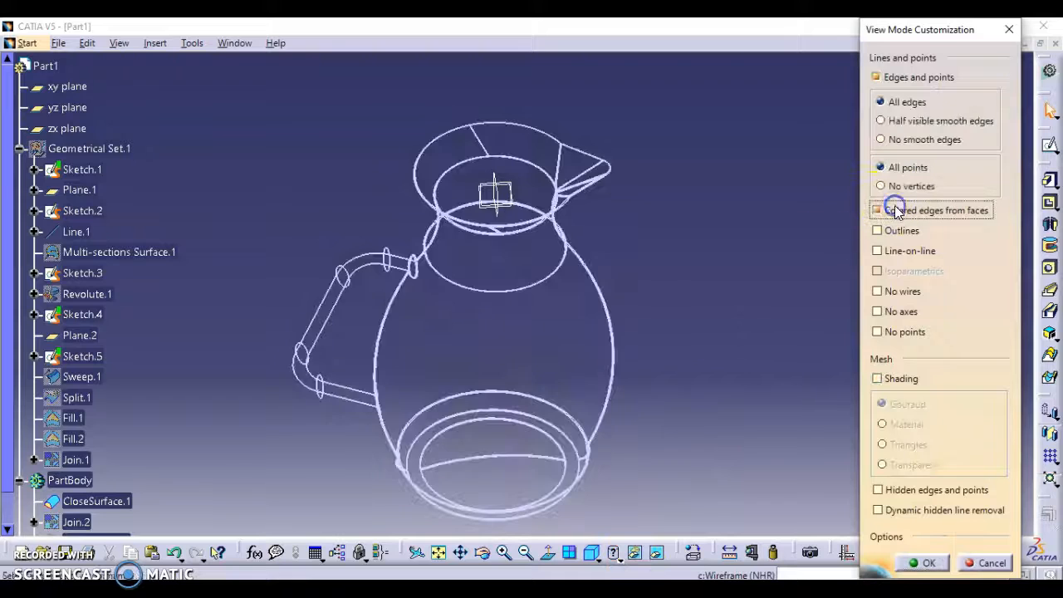
{"action": "left_click", "coordinate": [900, 121]}
{"action": "left_click", "coordinate": [900, 141]}
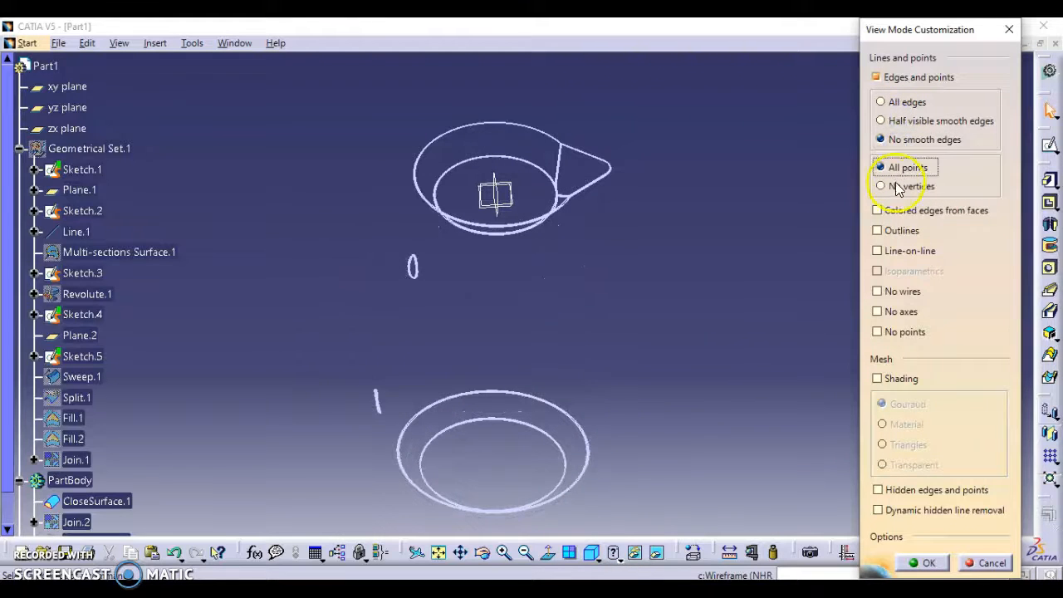
{"action": "left_click", "coordinate": [896, 232]}
{"action": "left_click", "coordinate": [900, 291]}
{"action": "left_click", "coordinate": [896, 312]}
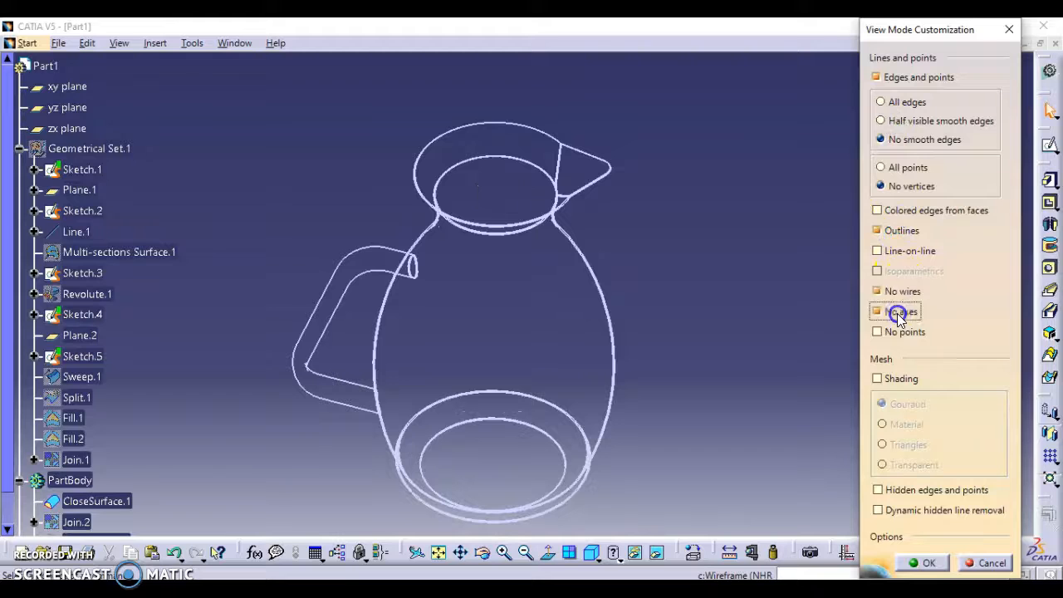
Set the custom view mode to all edges, no points and Material shading, apply it, and inspect the jug
{"action": "left_click", "coordinate": [901, 101]}
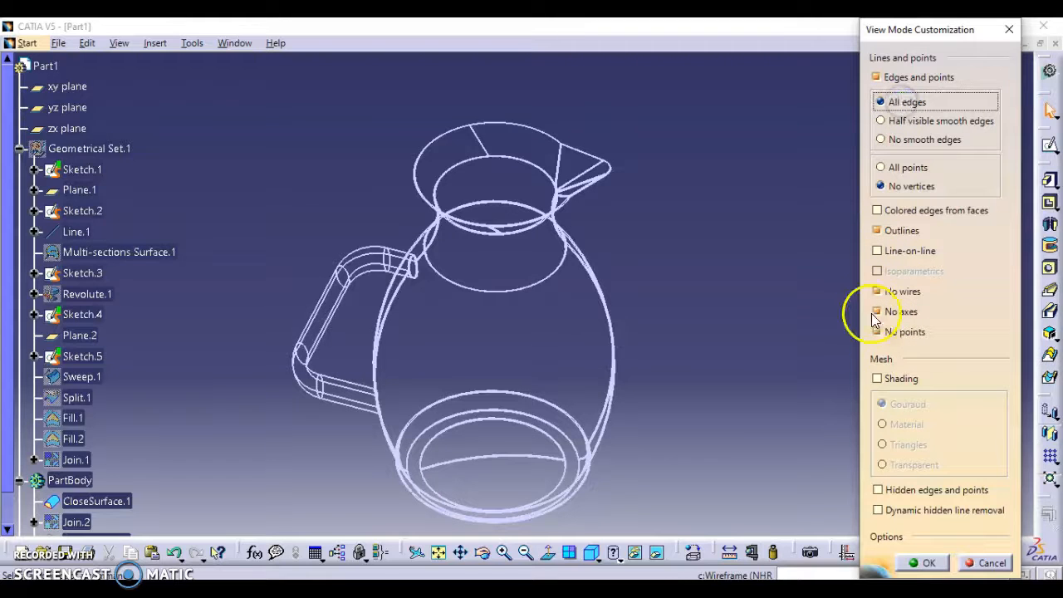
{"action": "left_click", "coordinate": [895, 380]}
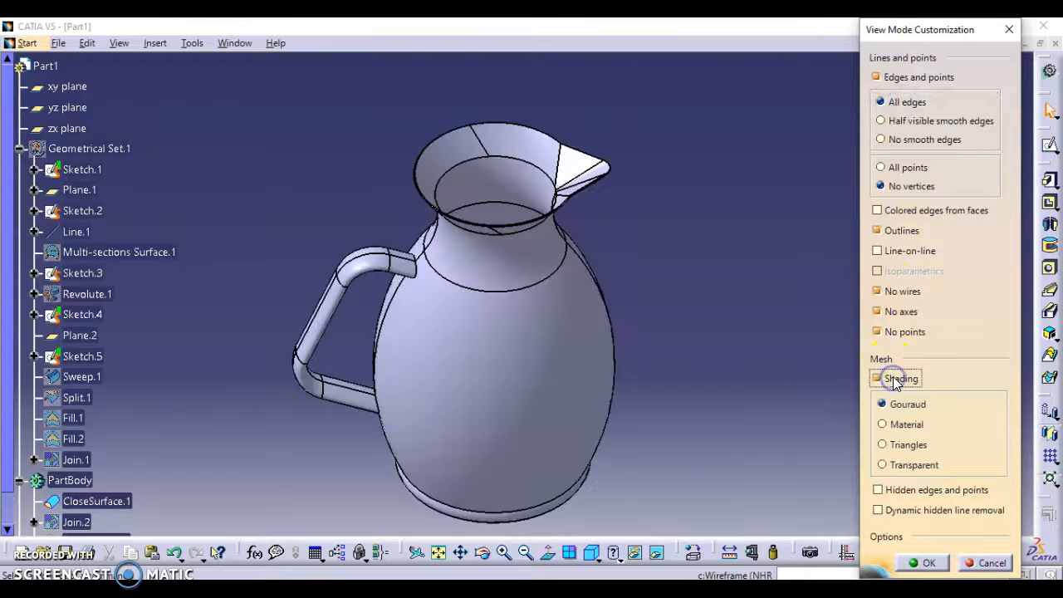
{"action": "left_click", "coordinate": [905, 425]}
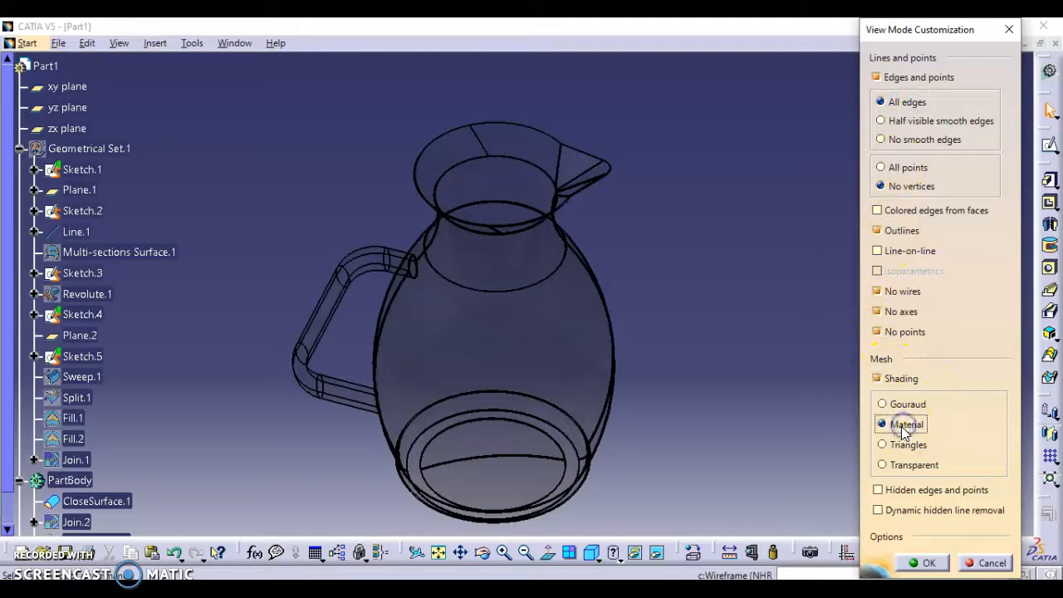
{"action": "left_click", "coordinate": [928, 563]}
{"action": "middle_click_drag", "start_coordinate": [692, 377], "coordinate": [491, 363]}
Change the custom view mode to No smooth edges, apply it, and turn the jug to check the display
{"action": "left_click", "coordinate": [621, 559]}
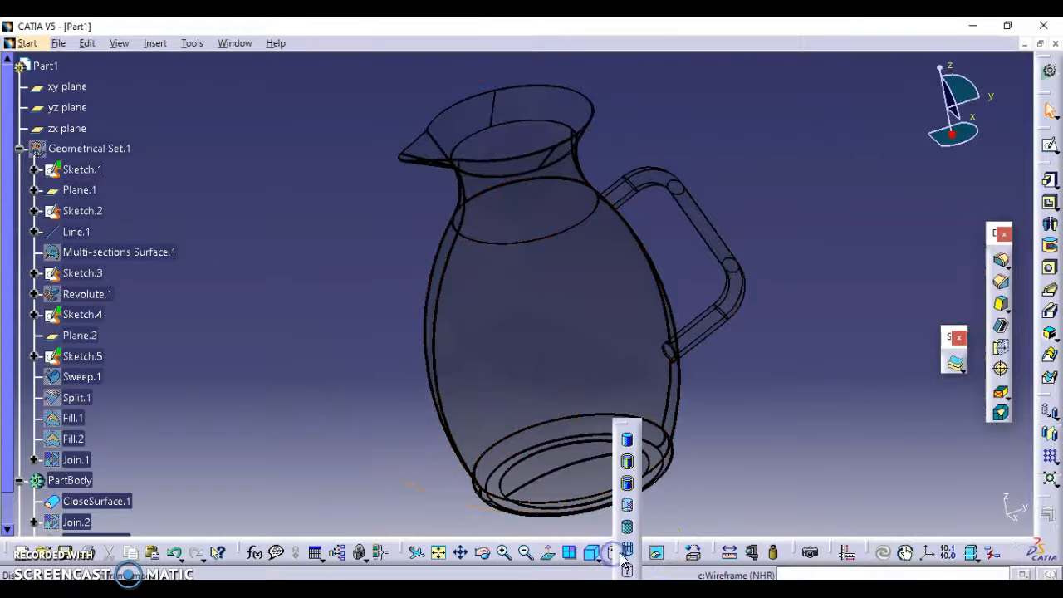
{"action": "left_click", "coordinate": [627, 571]}
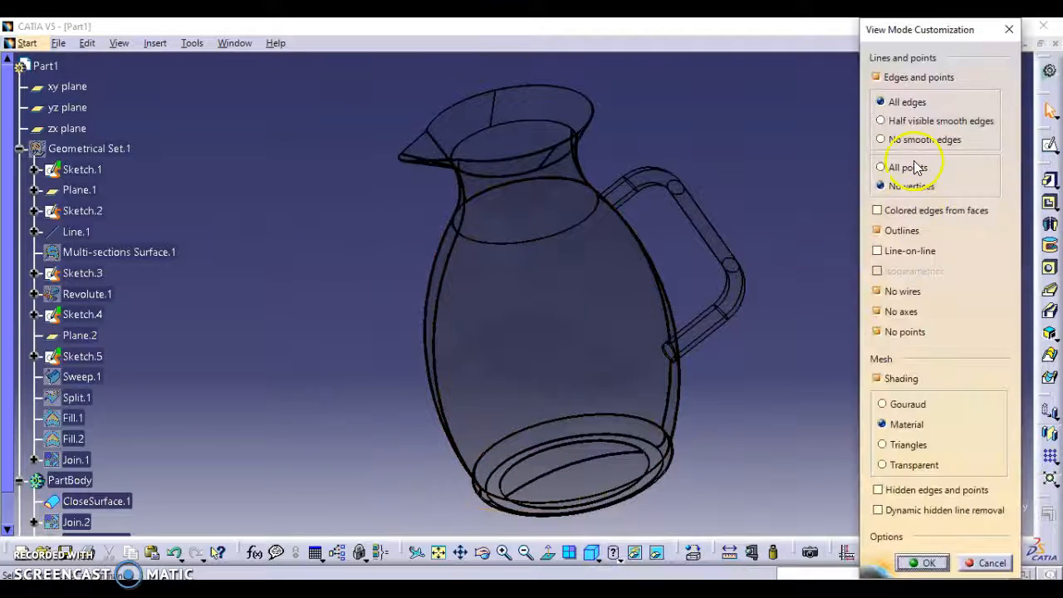
{"action": "left_click", "coordinate": [909, 140]}
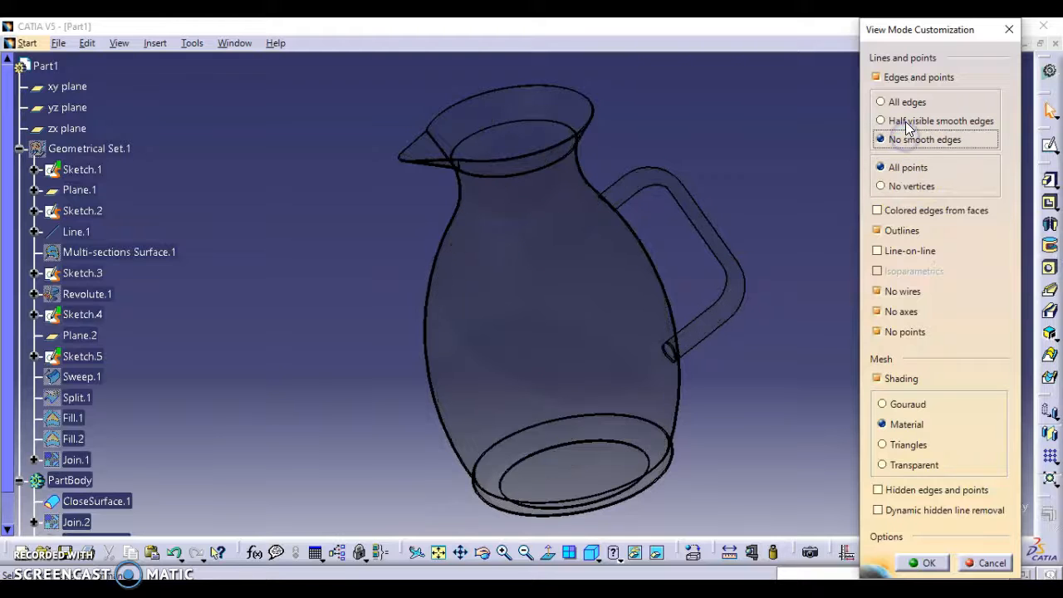
{"action": "left_click", "coordinate": [923, 562]}
{"action": "middle_click_drag", "start_coordinate": [719, 185], "coordinate": [610, 268]}
{"action": "middle_click_drag", "start_coordinate": [611, 452], "coordinate": [744, 427]}
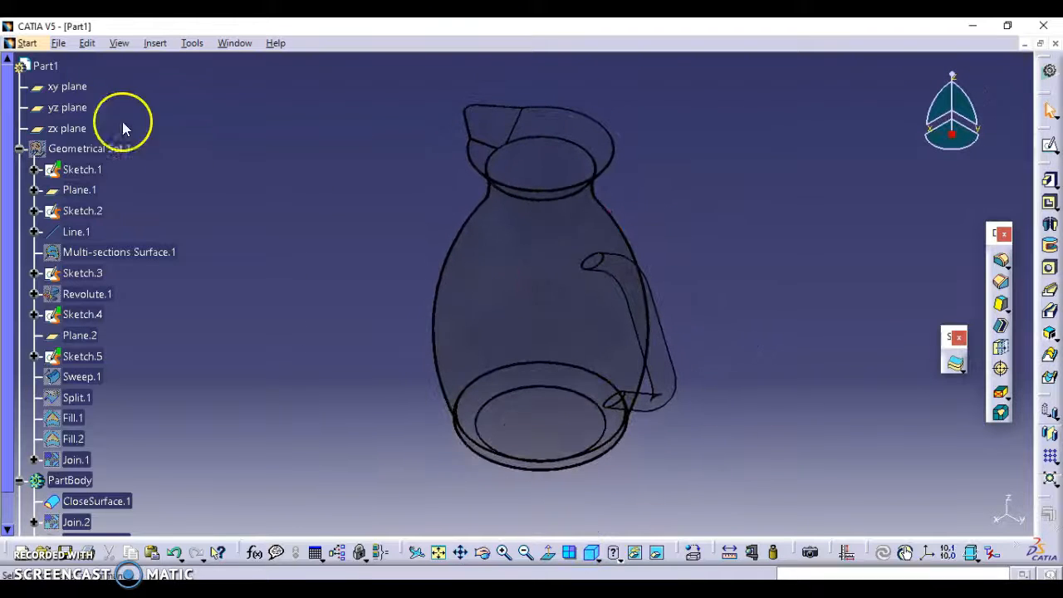
Save the part on the Desktop as a CATPart named Plastic Jug, consulting the file-saving instructions in the workshop PDF
{"action": "left_click", "coordinate": [58, 43]}
{"action": "left_click", "coordinate": [84, 175]}
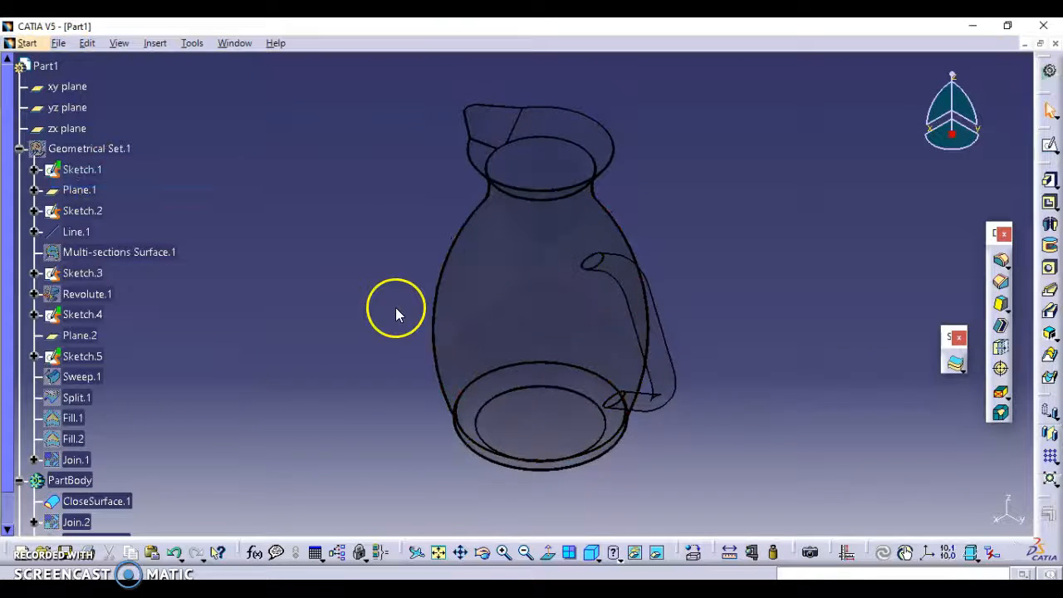
{"action": "left_click", "coordinate": [556, 593]}
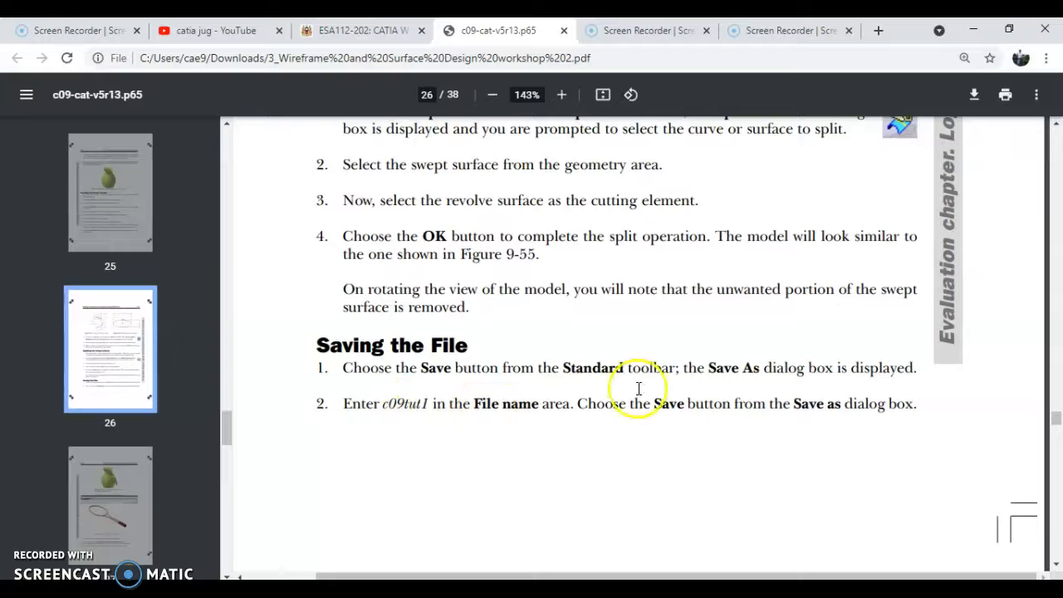
{"action": "left_click", "coordinate": [978, 31]}
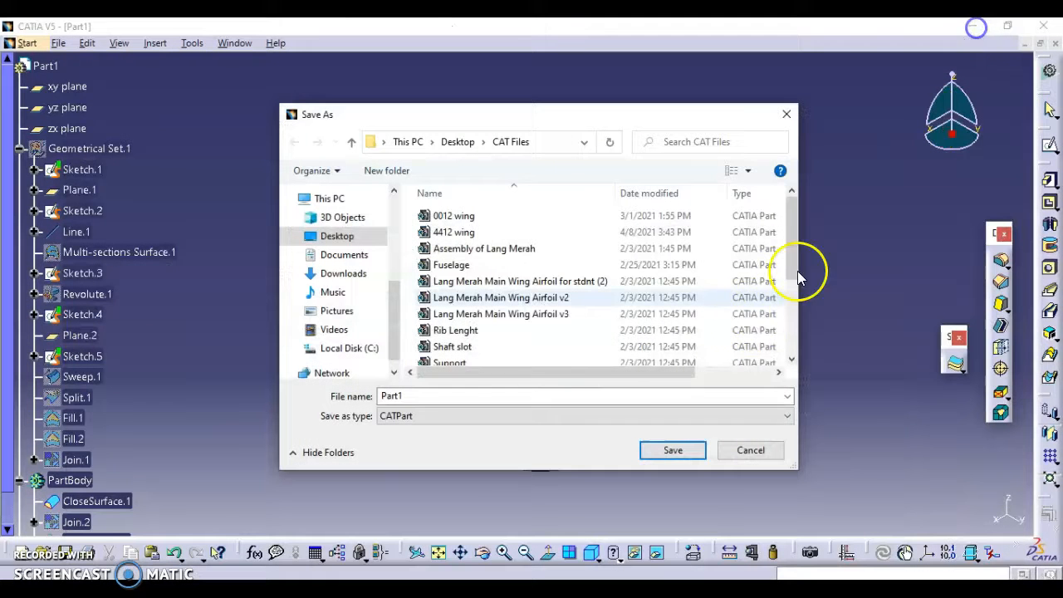
{"action": "left_click", "coordinate": [337, 239]}
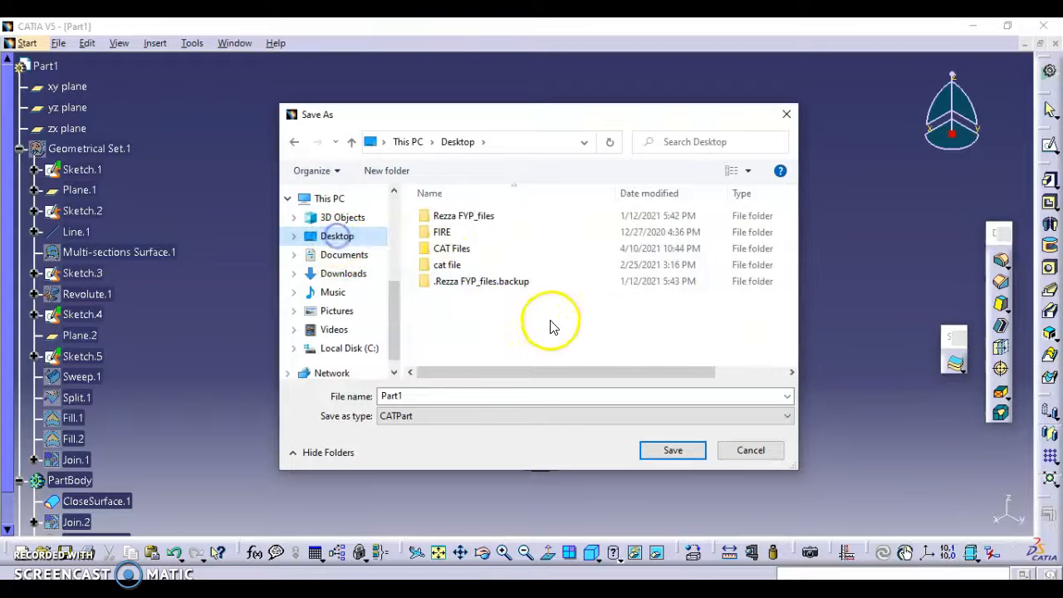
{"action": "double_click", "coordinate": [405, 396]}
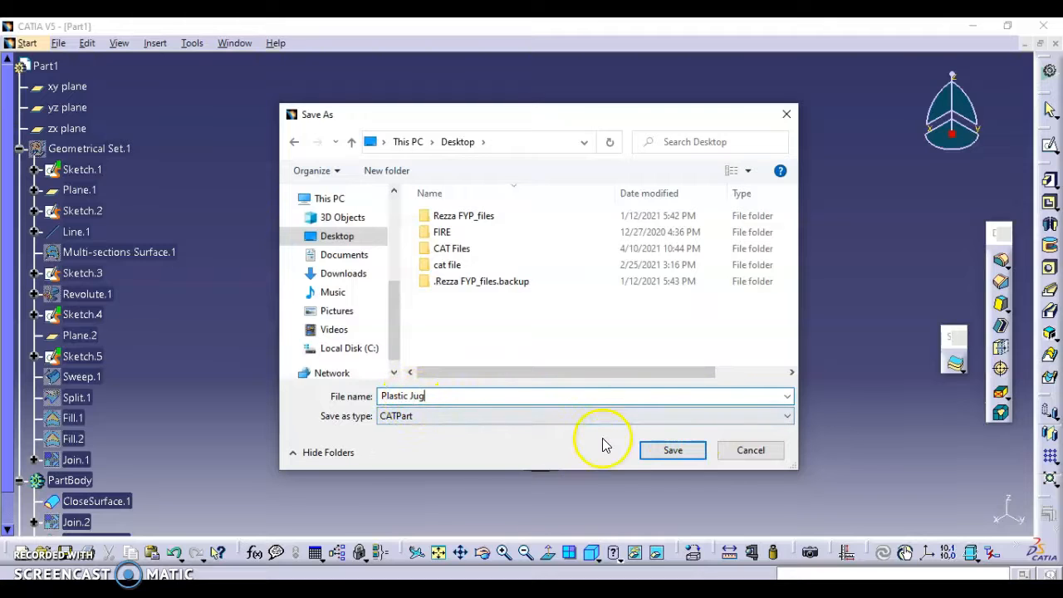
{"action": "left_click", "coordinate": [673, 453]}
{"action": "left_click", "coordinate": [765, 421]}
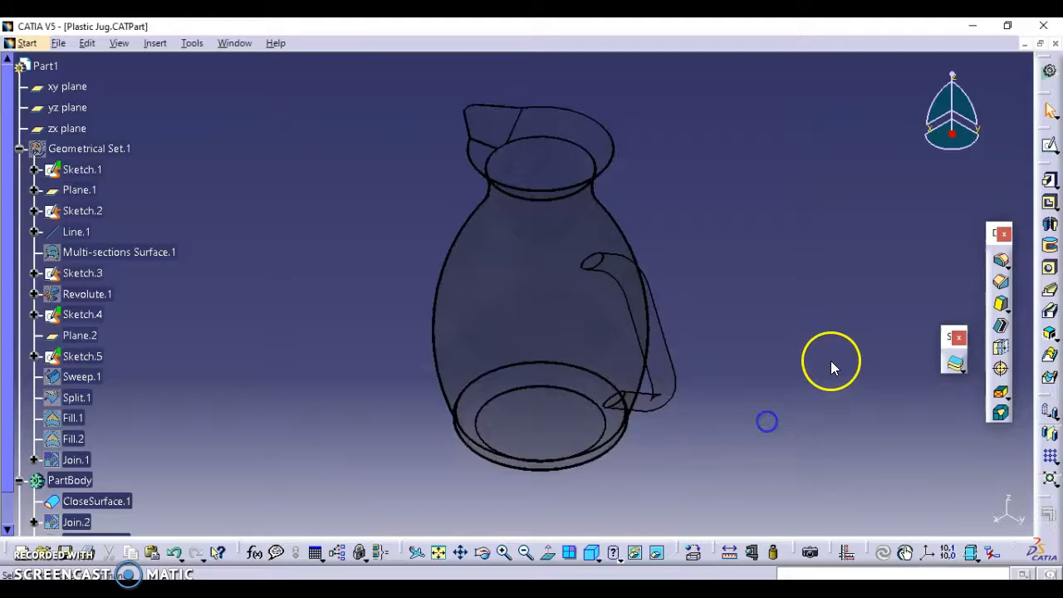